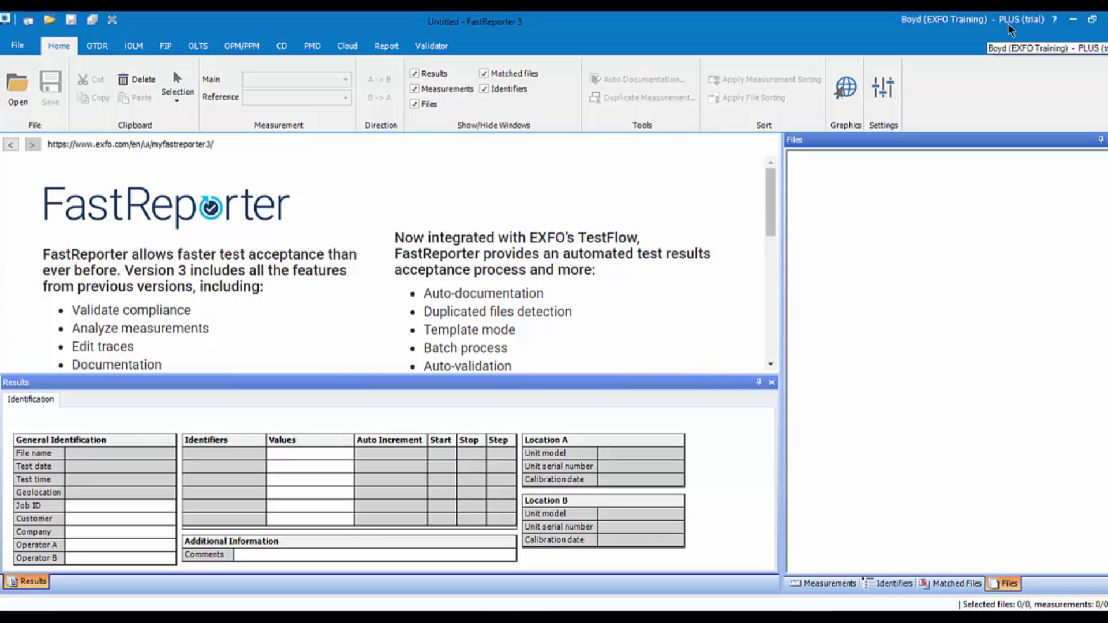
Step: Browse the sample test file folders and close the file browser without opening a file
{"action": "left_click", "coordinate": [17, 51]}
{"action": "mouse_move", "coordinate": [37, 70]}
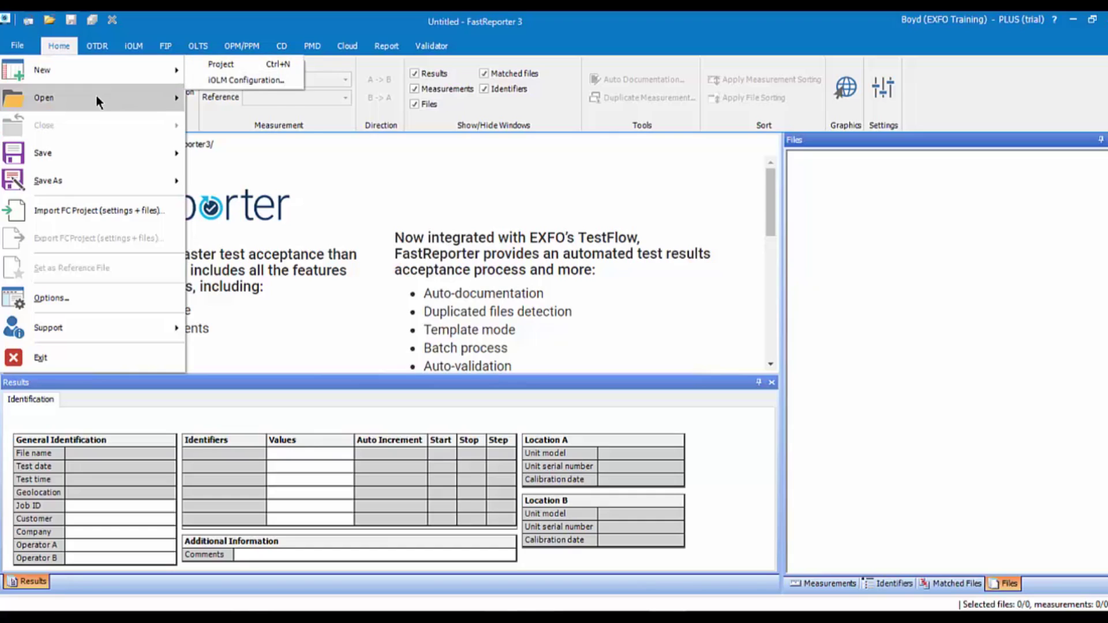
{"action": "mouse_move", "coordinate": [96, 96]}
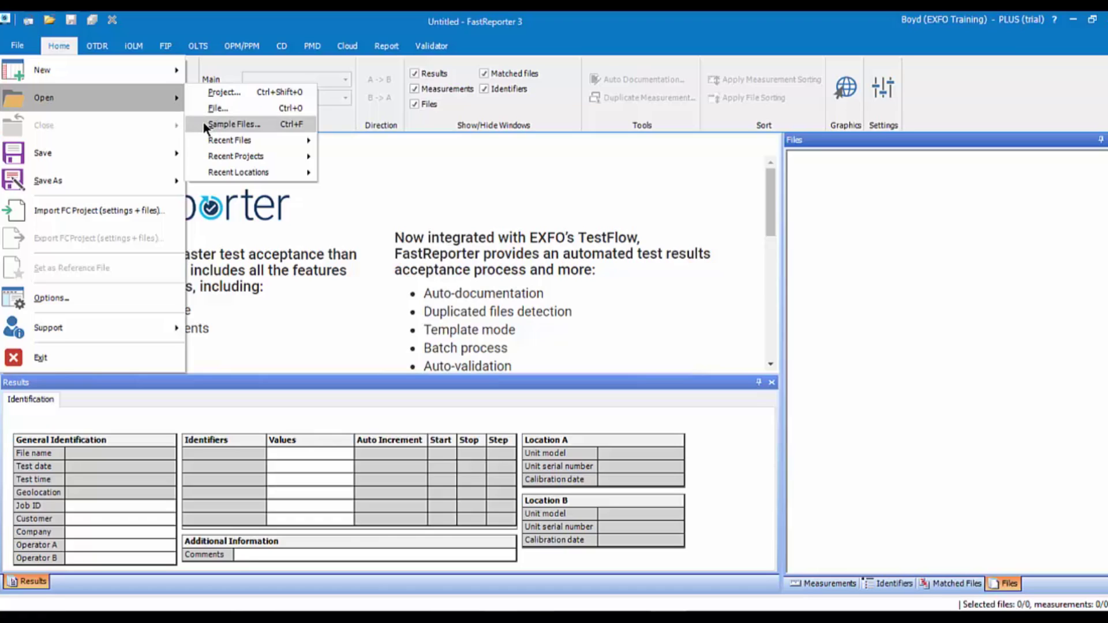
{"action": "left_click", "coordinate": [231, 124]}
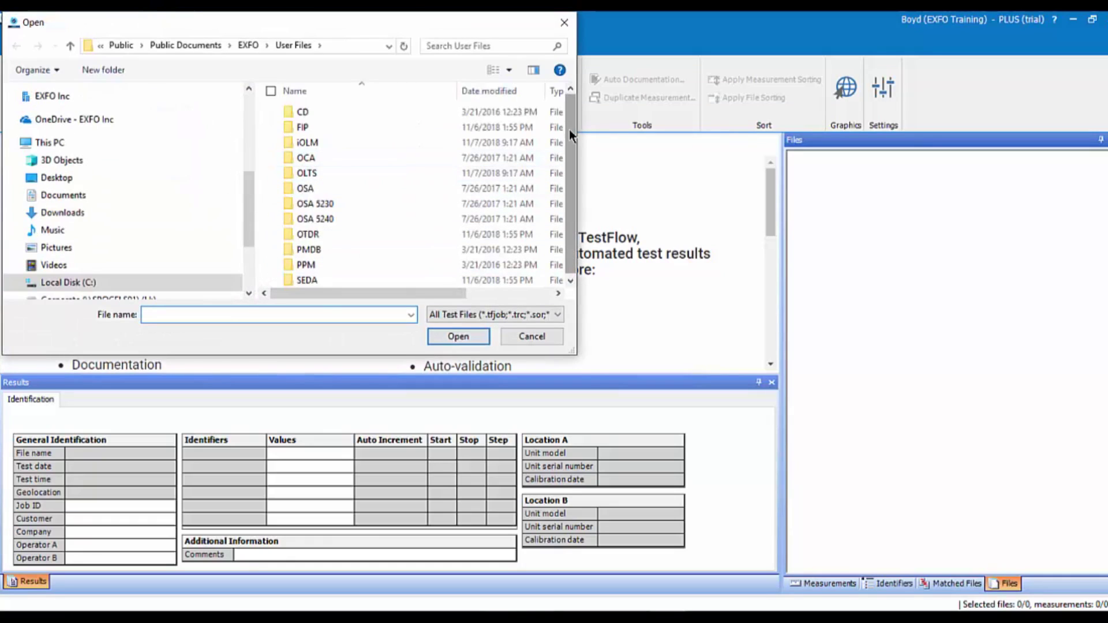
{"action": "left_click_drag", "start_coordinate": [569, 132], "coordinate": [569, 134]}
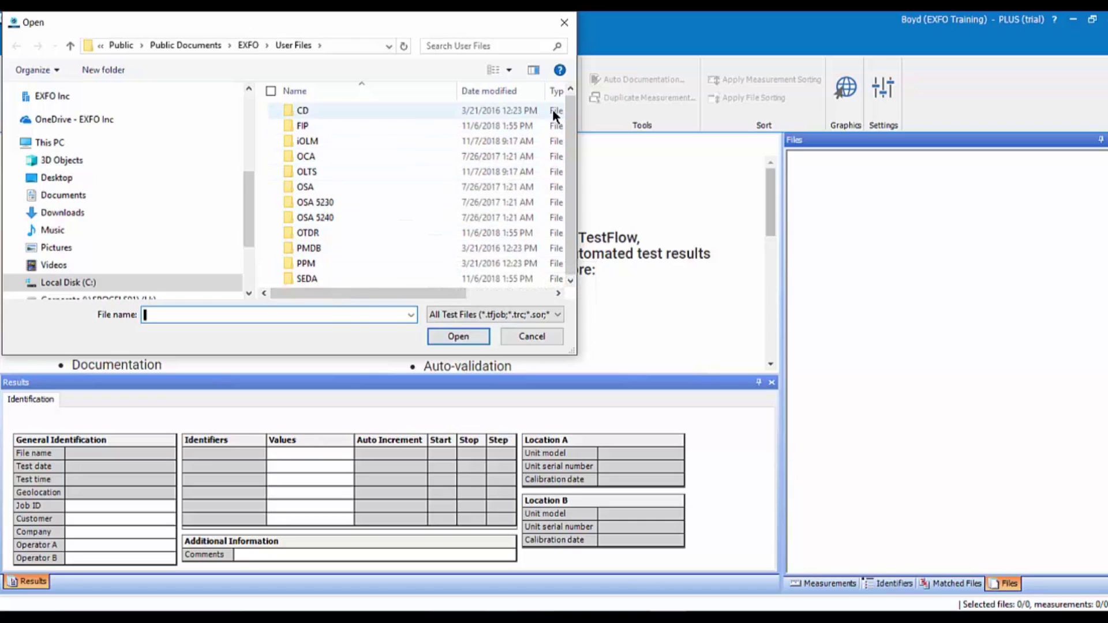
{"action": "left_click", "coordinate": [521, 338]}
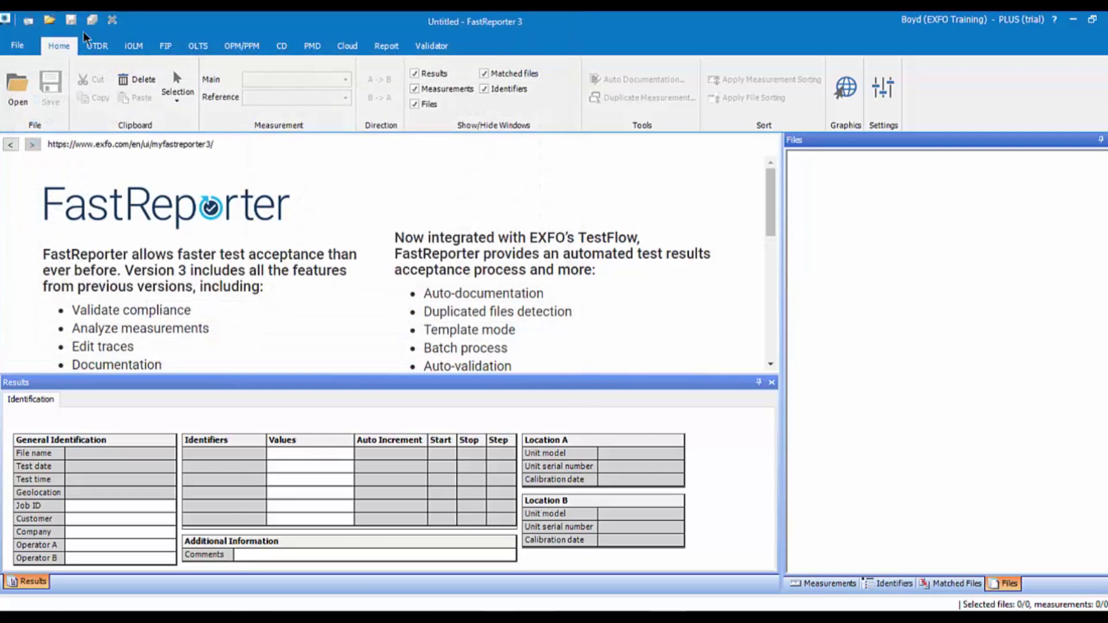
{"action": "left_click", "coordinate": [22, 87]}
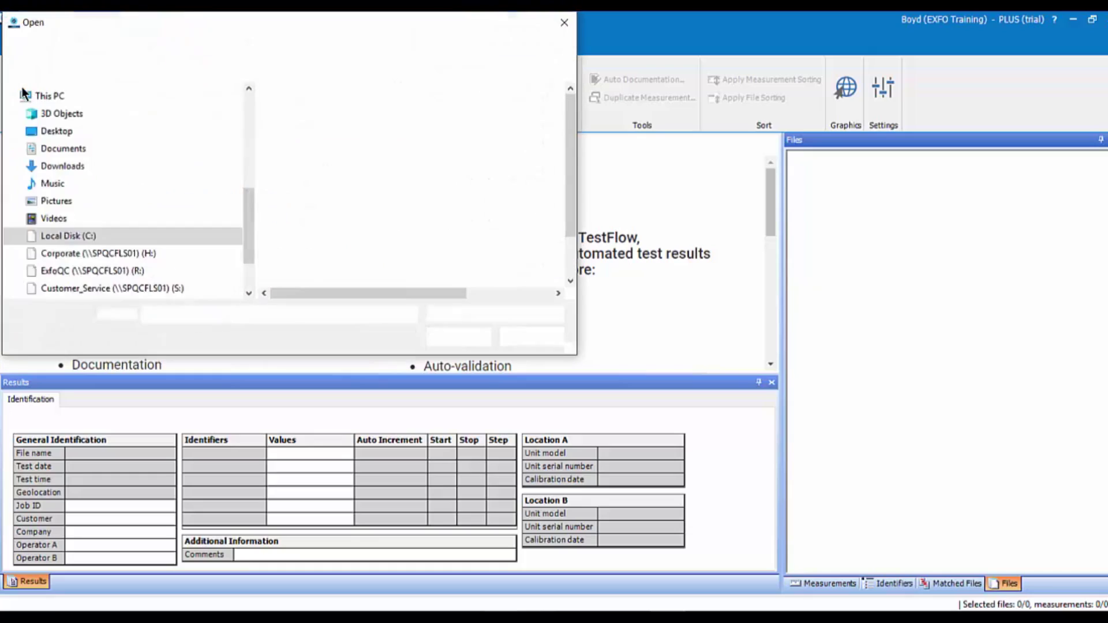
{"action": "key", "text": "Escape"}
Step: Review the save commands, then the General and Display options including the distance unit choices, leaving the settings unmodified
{"action": "left_click", "coordinate": [18, 45]}
{"action": "mouse_move", "coordinate": [37, 162]}
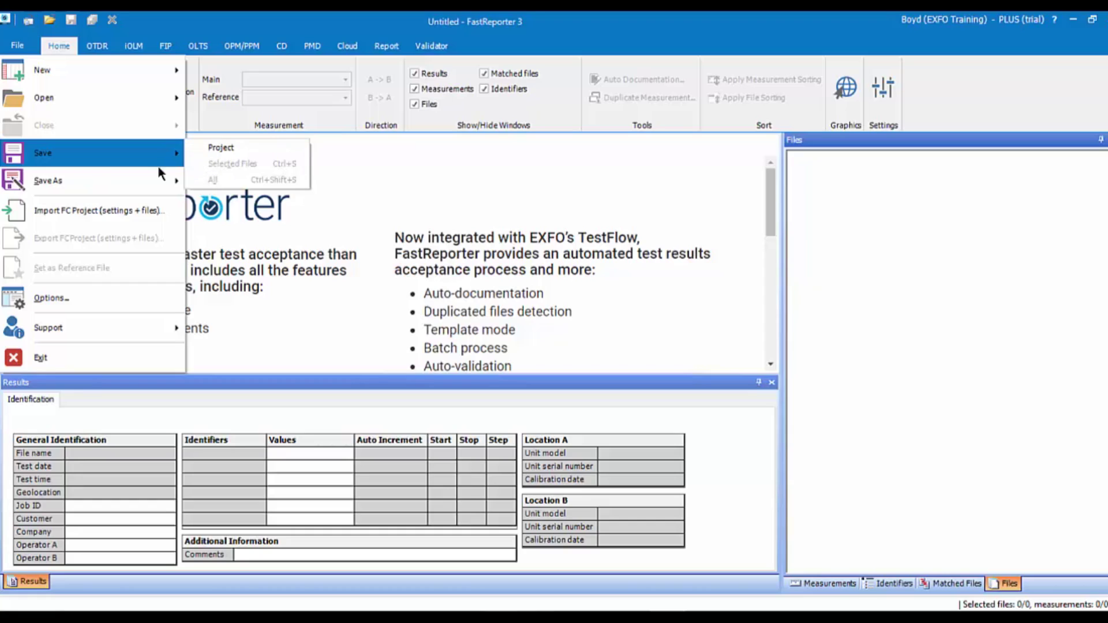
{"action": "mouse_move", "coordinate": [113, 181]}
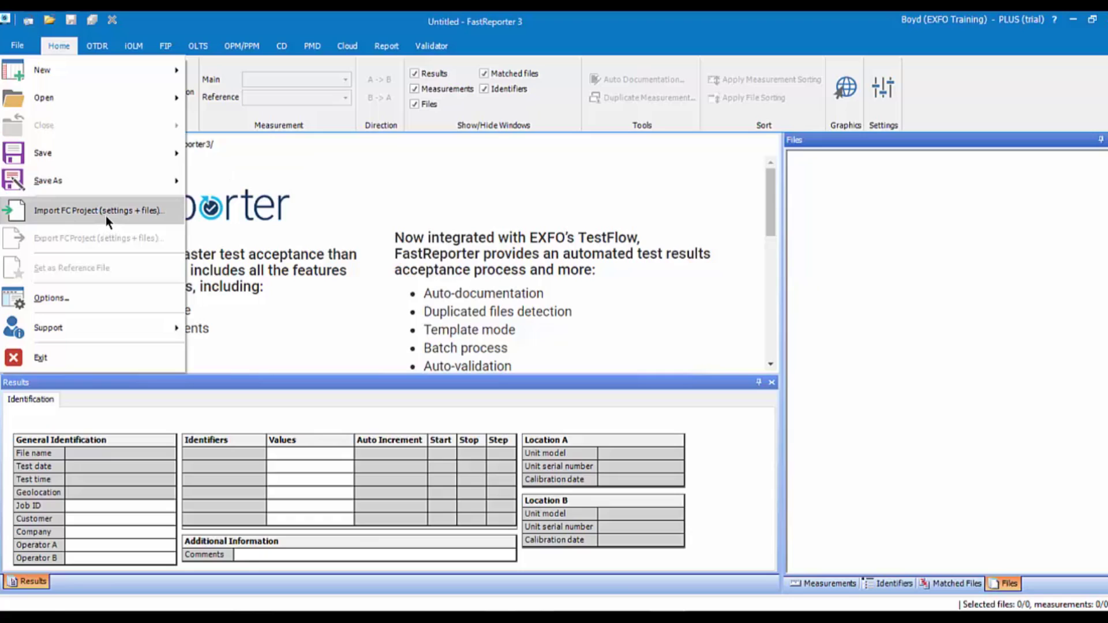
{"action": "left_click", "coordinate": [46, 298]}
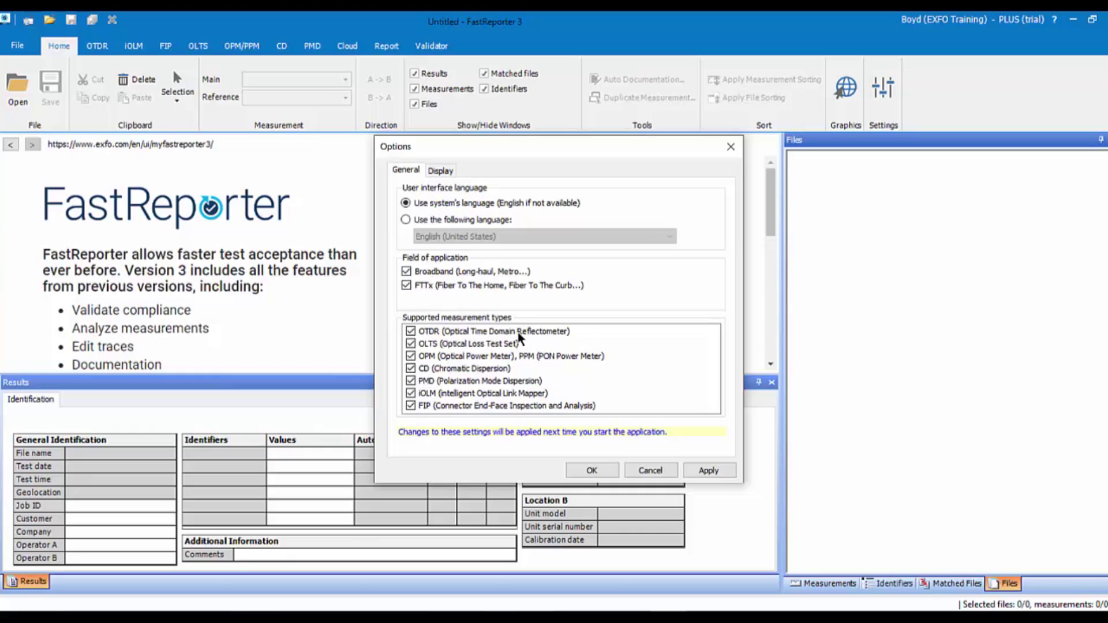
{"action": "left_click", "coordinate": [442, 170]}
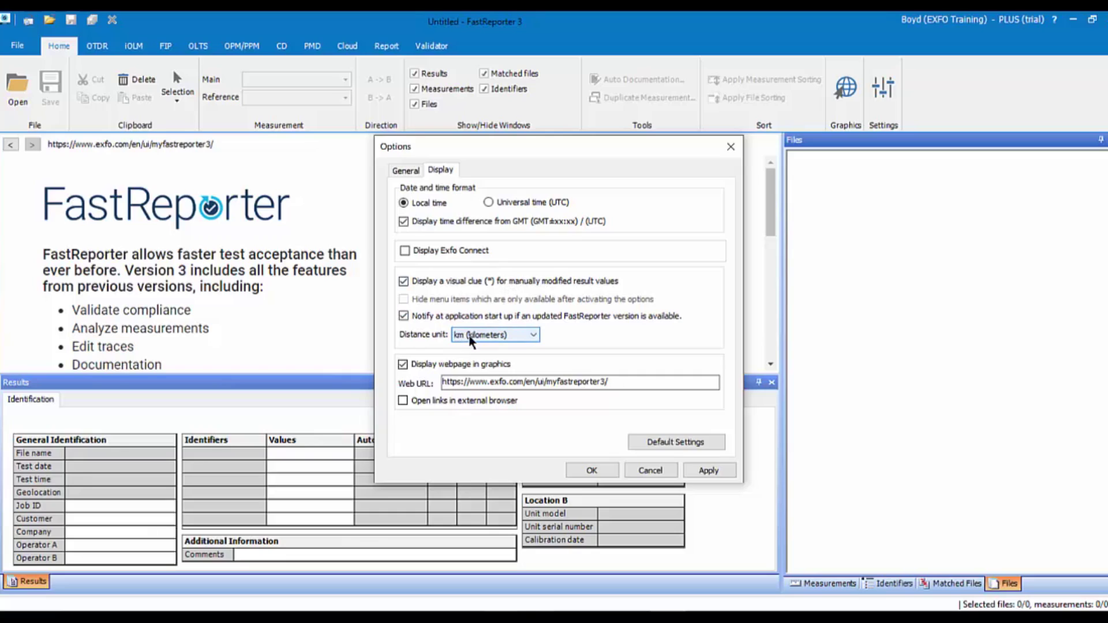
{"action": "left_click", "coordinate": [534, 334]}
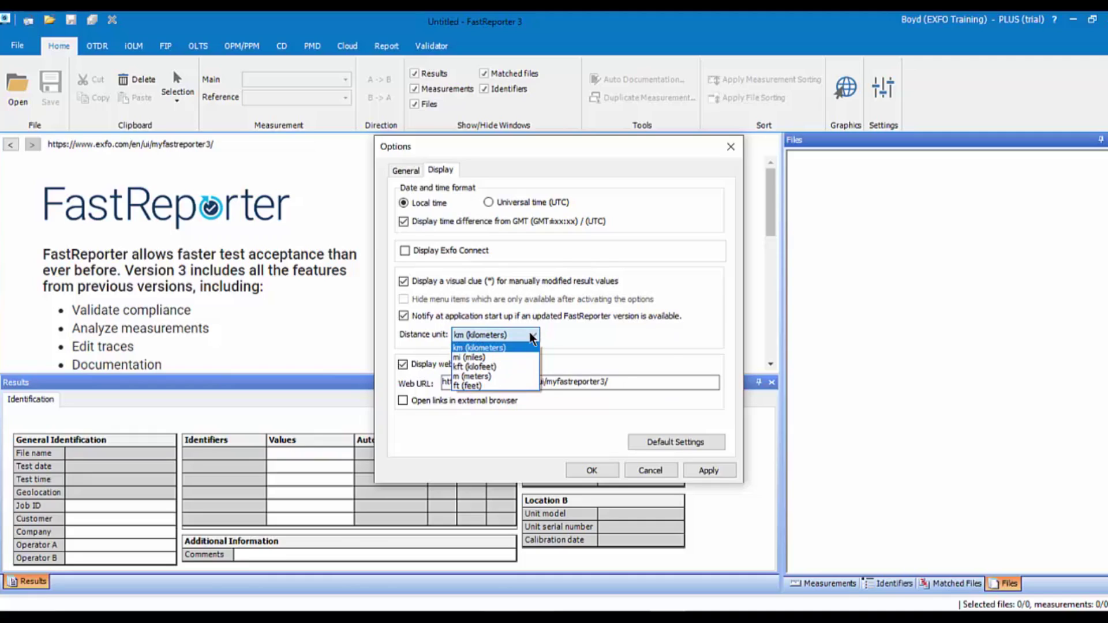
{"action": "left_click", "coordinate": [571, 334]}
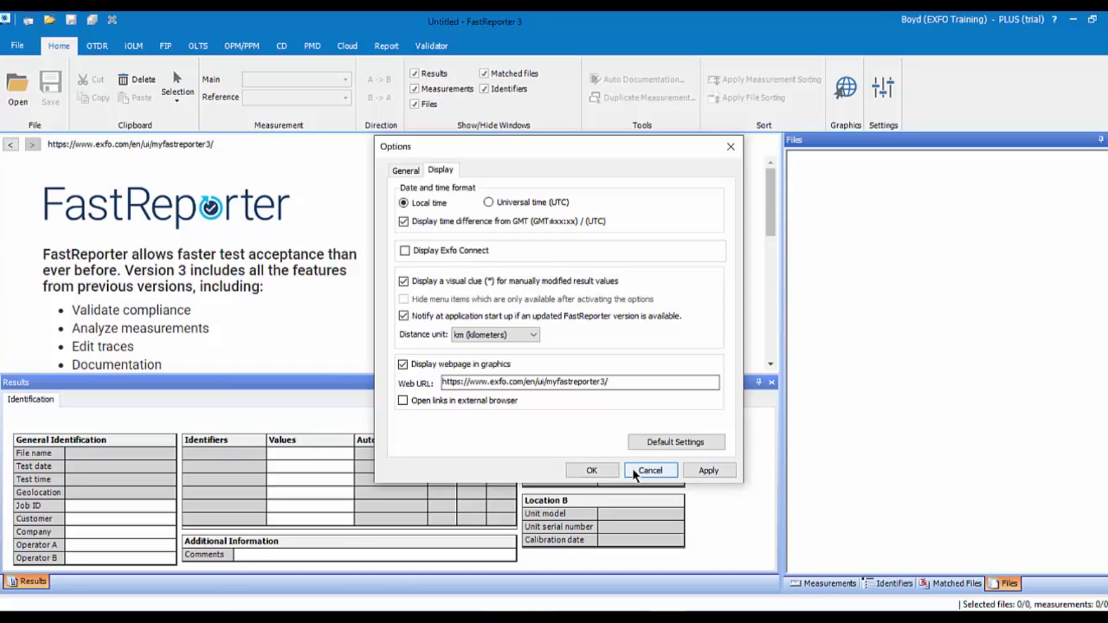
{"action": "left_click", "coordinate": [649, 470]}
Step: Review the available support resources, including the help guide, update check and technical support
{"action": "left_click", "coordinate": [21, 48]}
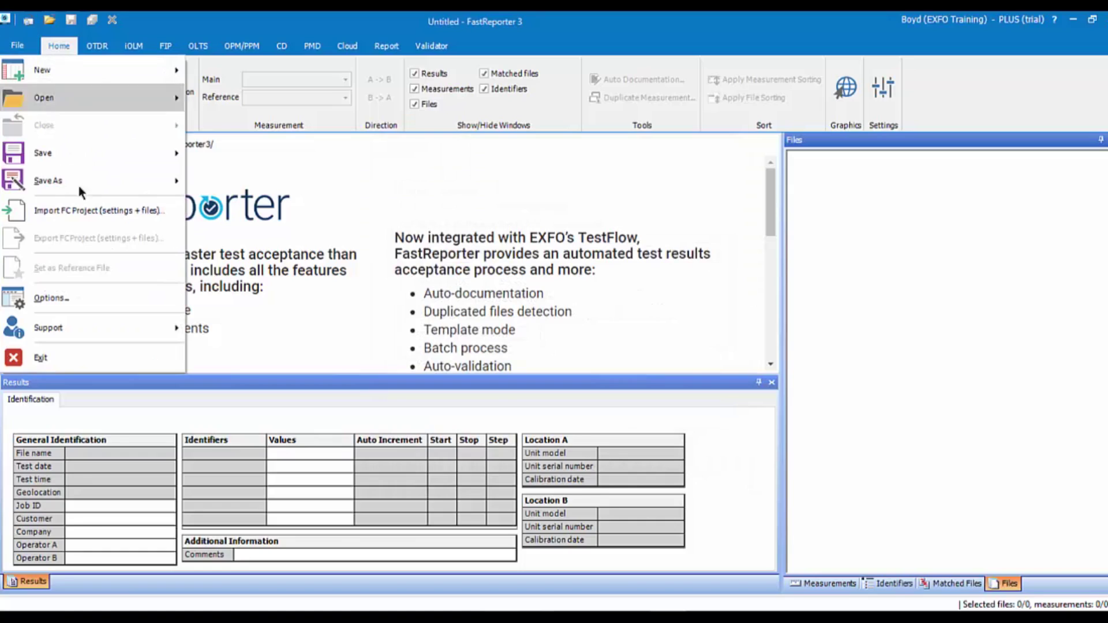
{"action": "mouse_move", "coordinate": [92, 328]}
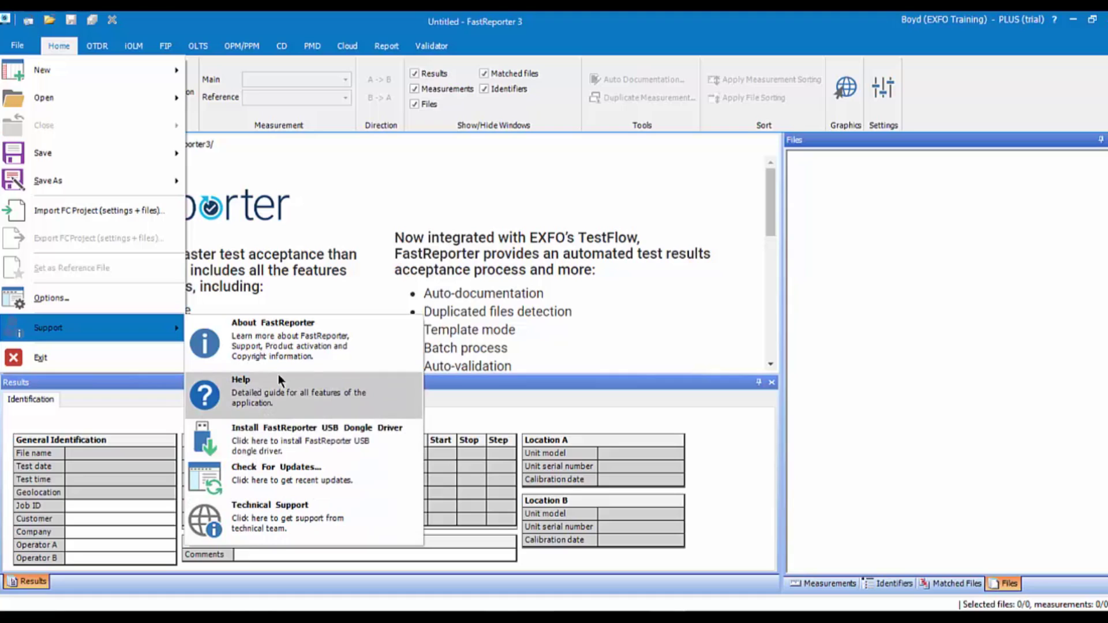
{"action": "left_click", "coordinate": [278, 518]}
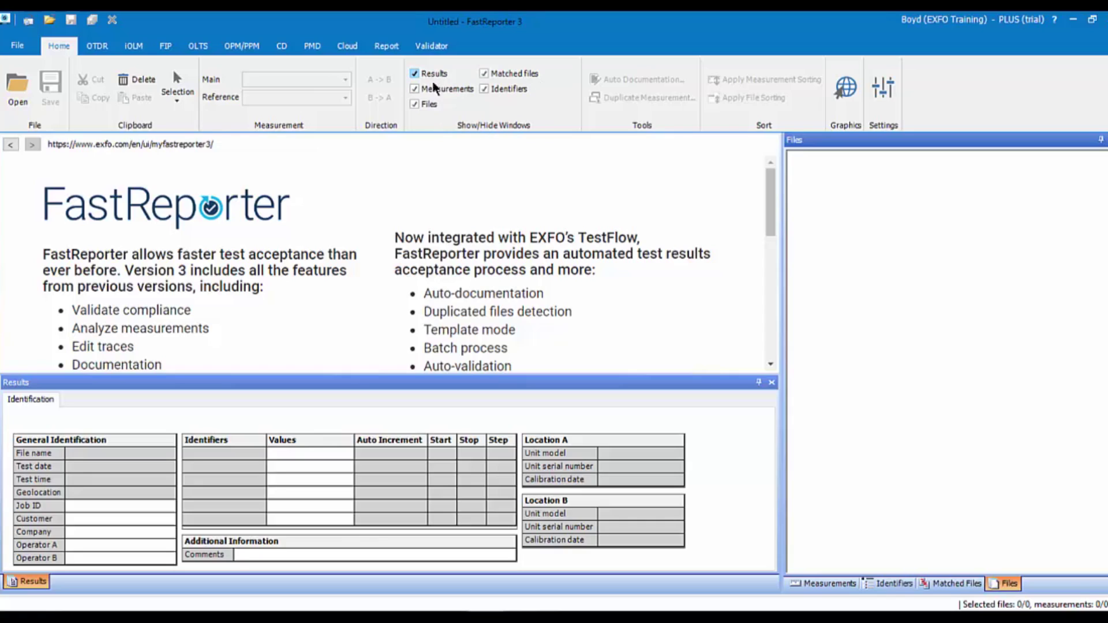
Step: Hide and show again the Identifiers window, and do the same with the Measurements window
{"action": "left_click", "coordinate": [483, 89]}
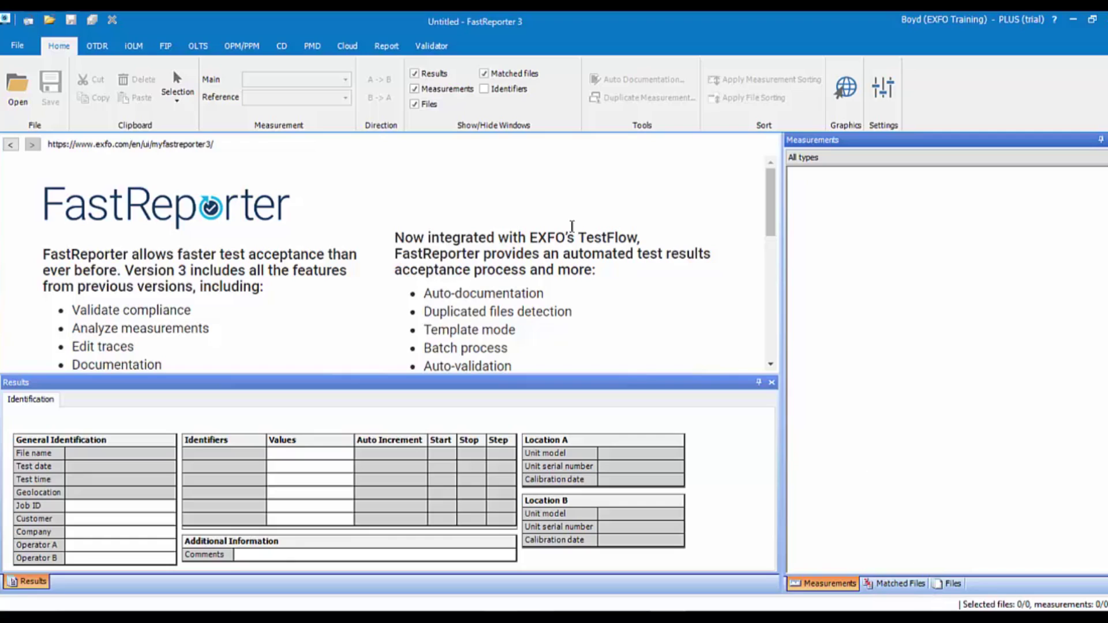
{"action": "left_click", "coordinate": [485, 90]}
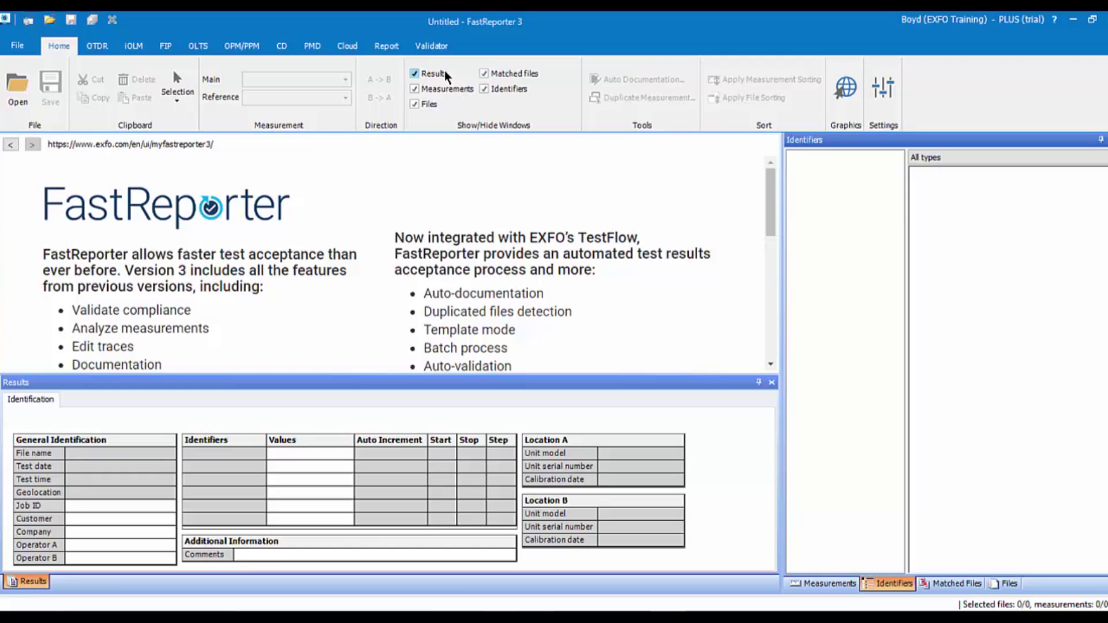
{"action": "left_click", "coordinate": [416, 90]}
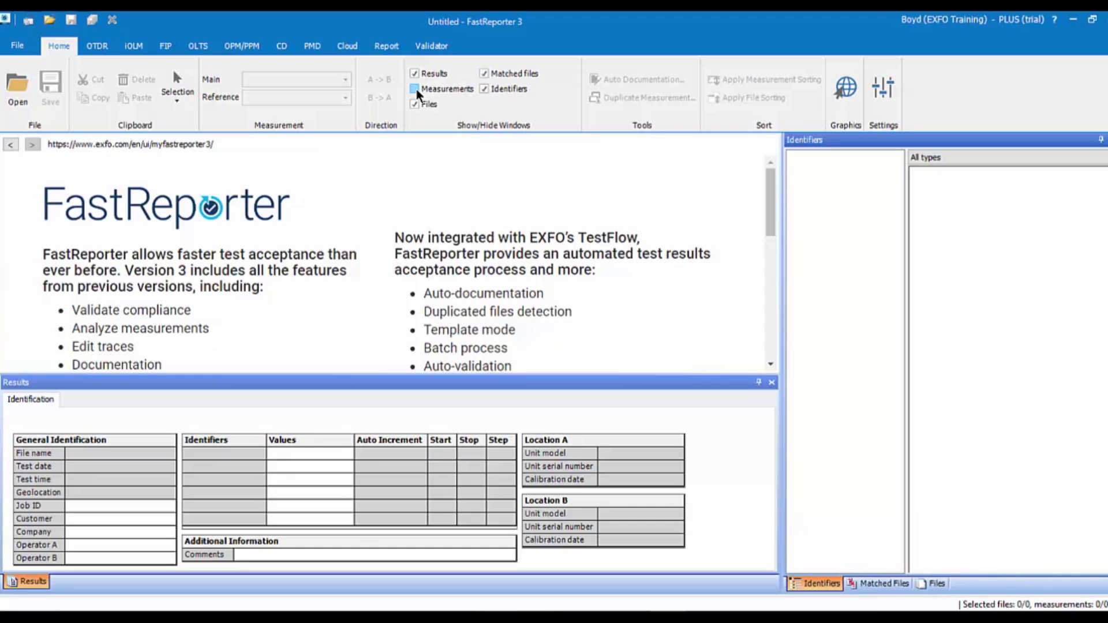
{"action": "left_click", "coordinate": [416, 89]}
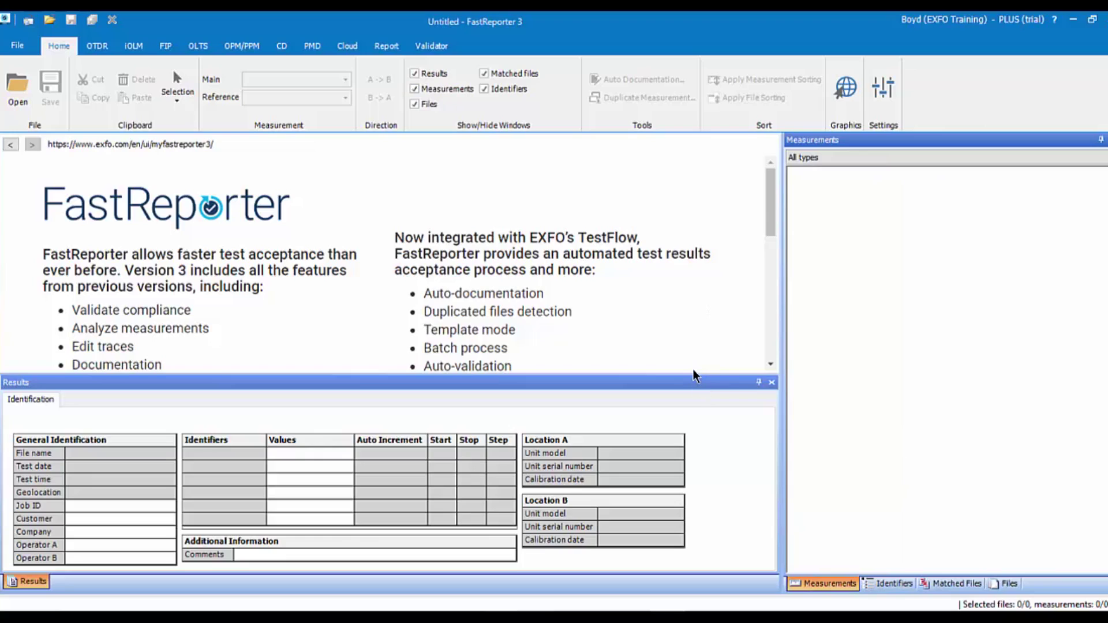
Step: Reduce the height of the Results window, and toggle its display off and back on
{"action": "left_click_drag", "start_coordinate": [694, 373], "coordinate": [694, 420]}
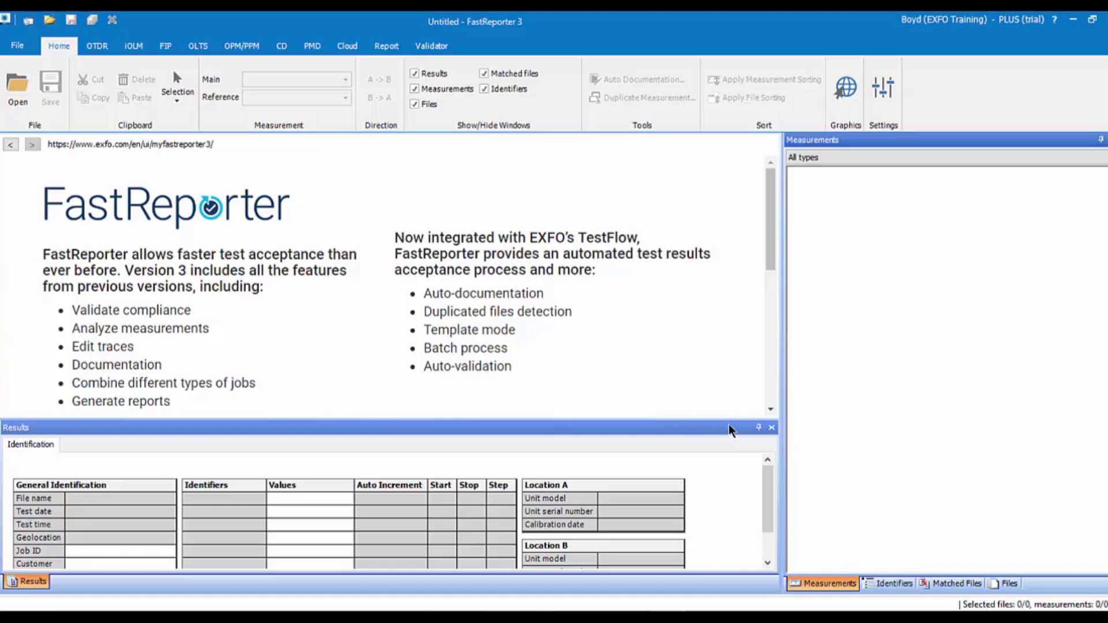
{"action": "double_click", "coordinate": [717, 428]}
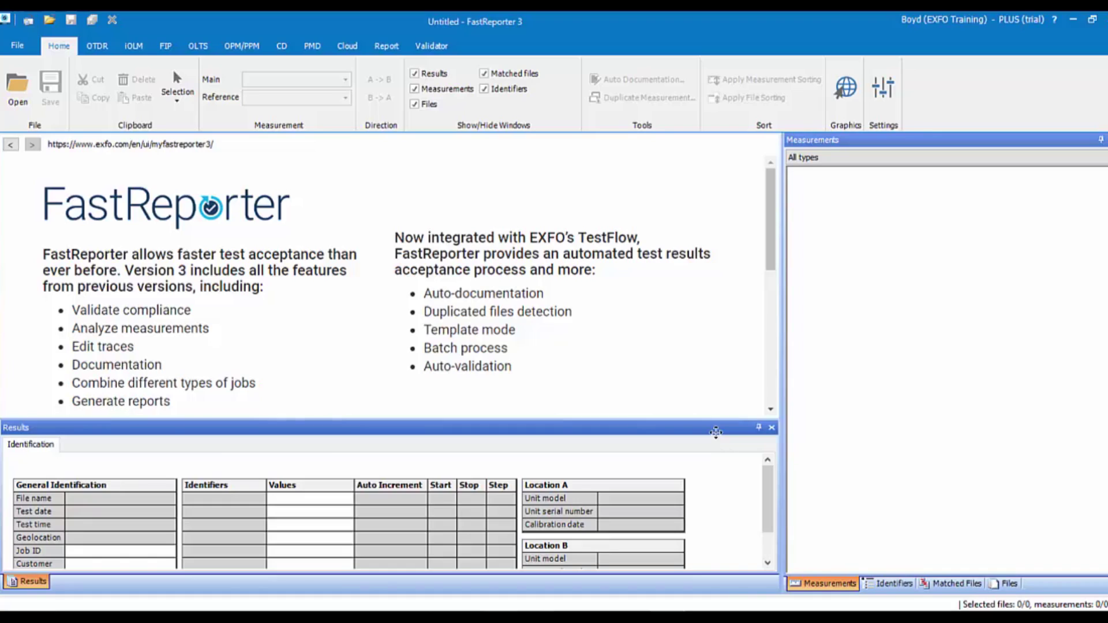
{"action": "double_click", "coordinate": [444, 75]}
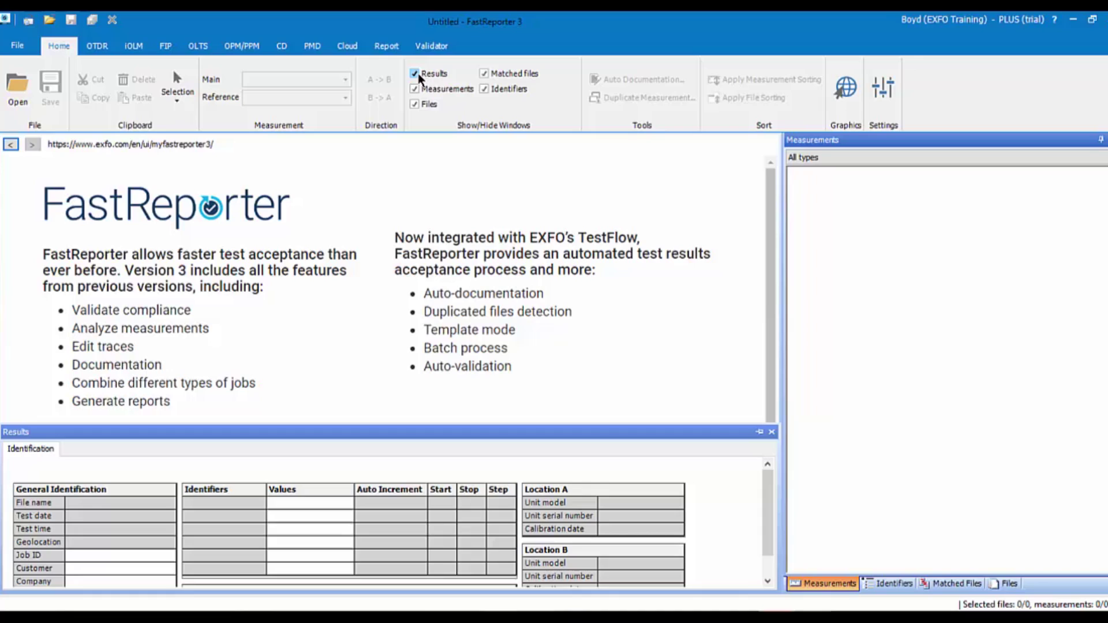
{"action": "left_click", "coordinate": [415, 74]}
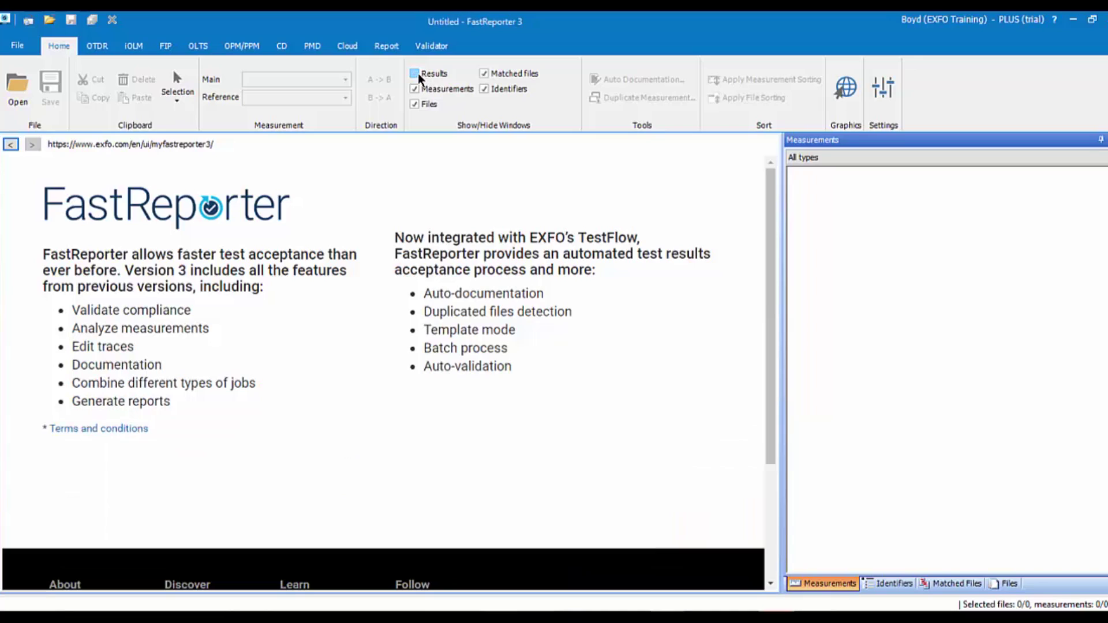
{"action": "left_click", "coordinate": [416, 74]}
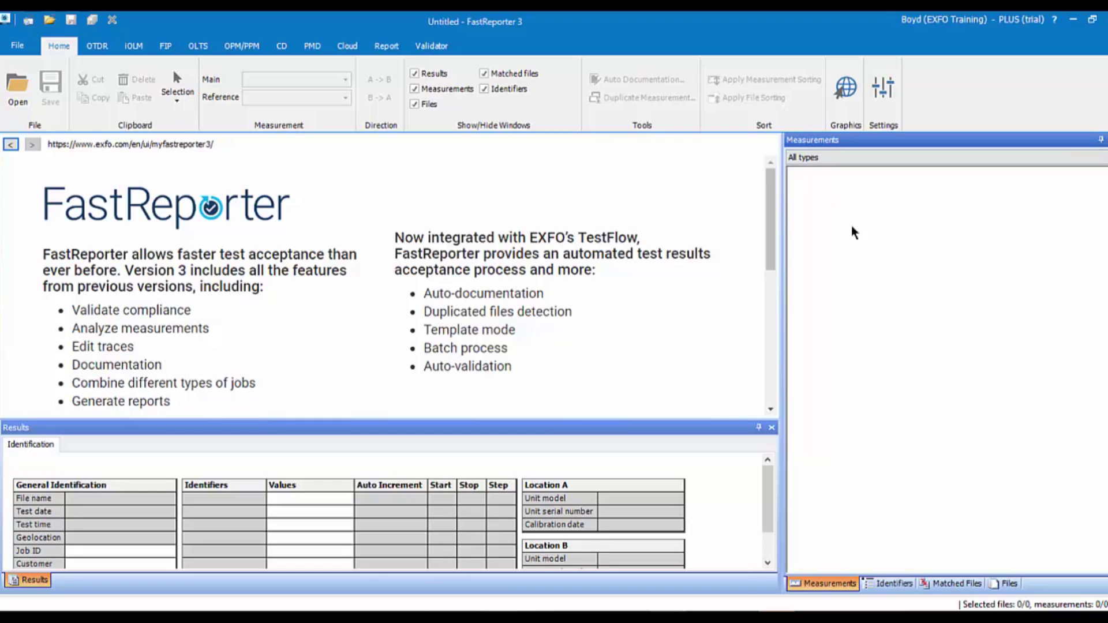
Step: Toggle the graphics area between the FastReporter webpage and the measurement graphic
{"action": "left_click", "coordinate": [846, 90]}
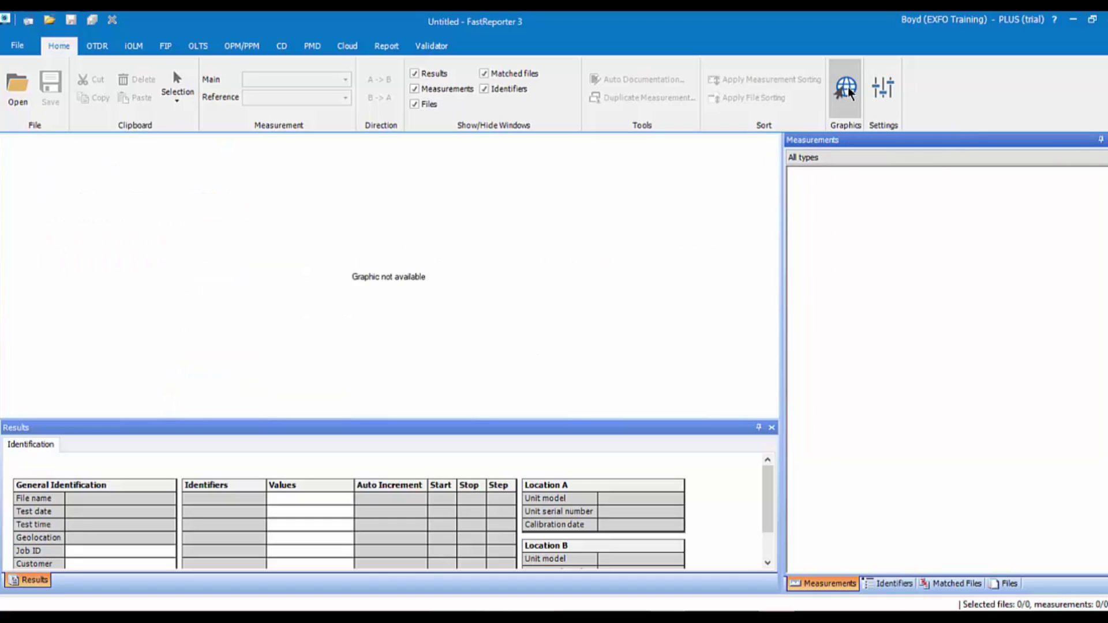
{"action": "left_click", "coordinate": [846, 90]}
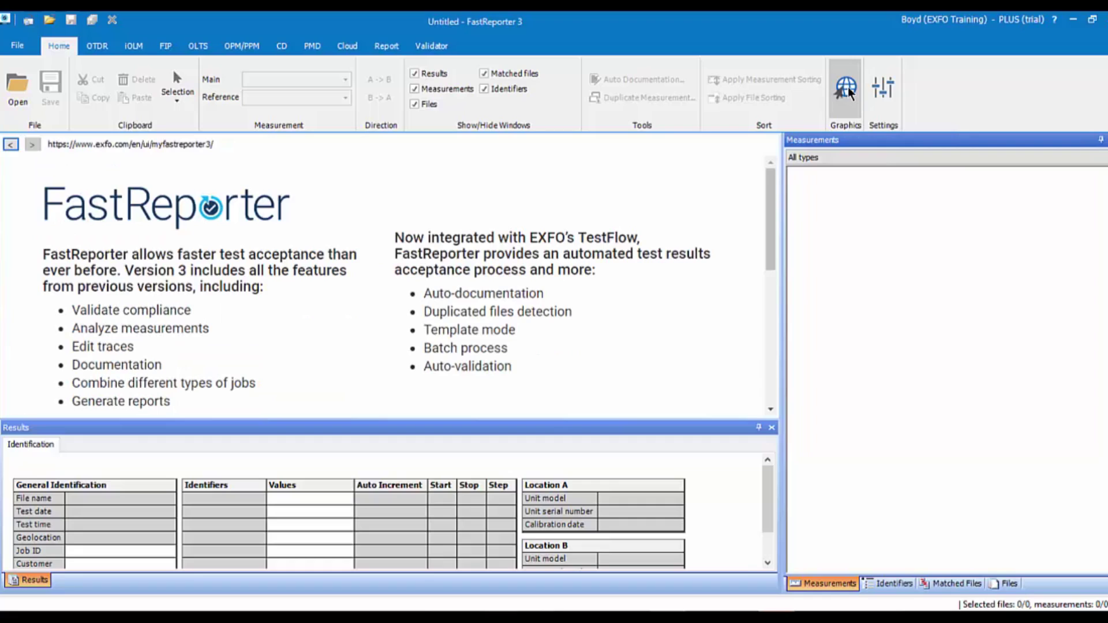
{"action": "left_click", "coordinate": [848, 90]}
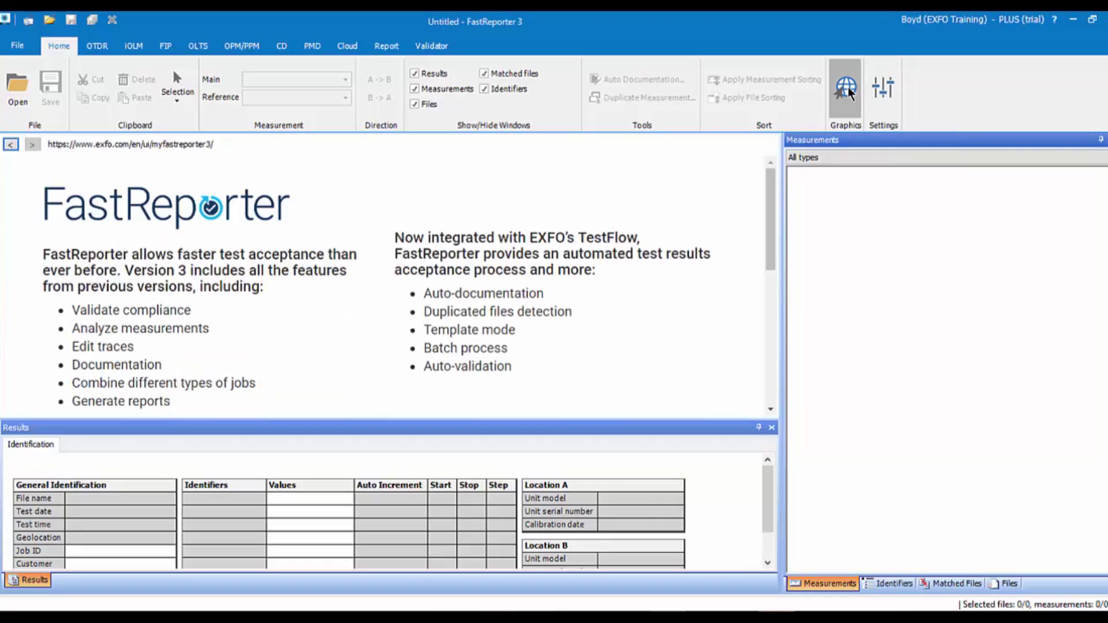
Step: Review the project's identification settings without changing them, and show the webpage in the graphics area again
{"action": "left_click", "coordinate": [880, 102]}
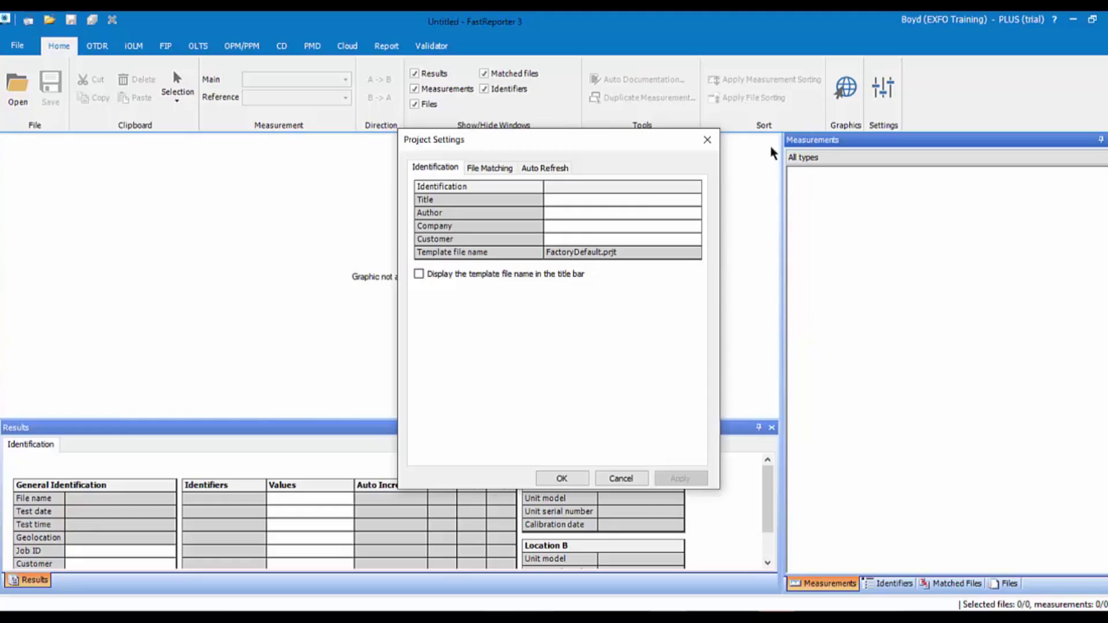
{"action": "left_click", "coordinate": [706, 140]}
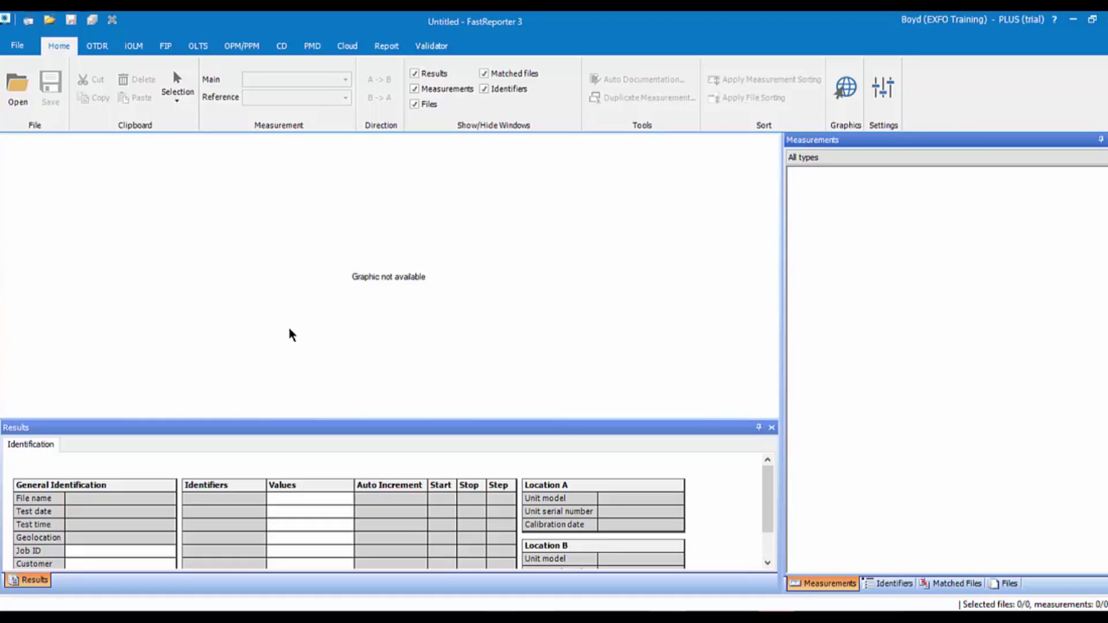
{"action": "left_click", "coordinate": [847, 91]}
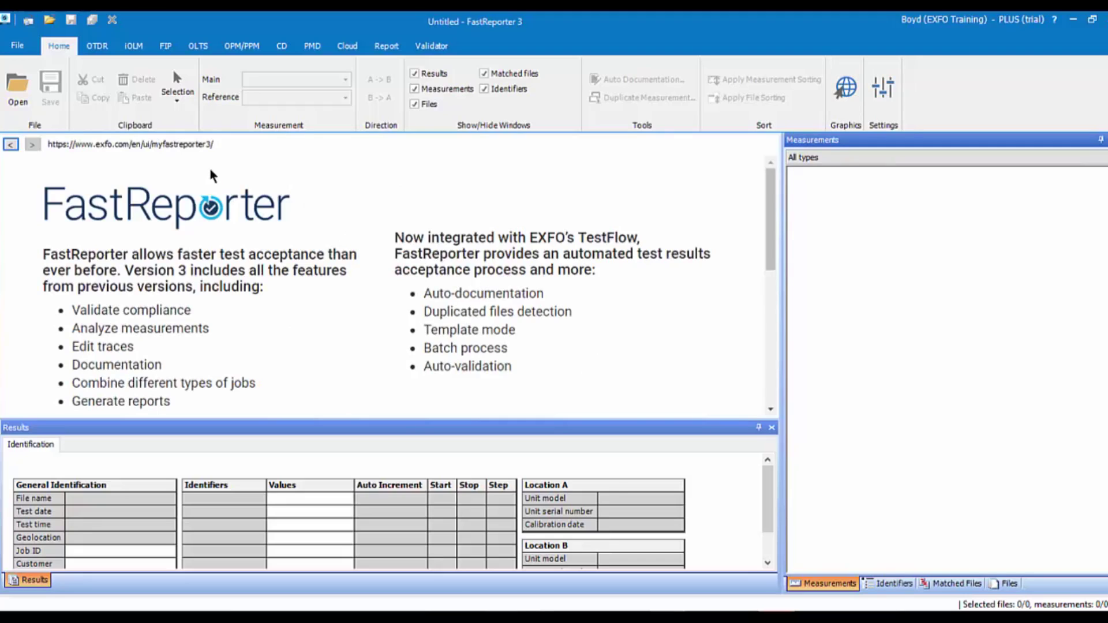
{"action": "scroll", "coordinate": [395, 274], "scroll_direction": "down", "scroll_amount": 1}
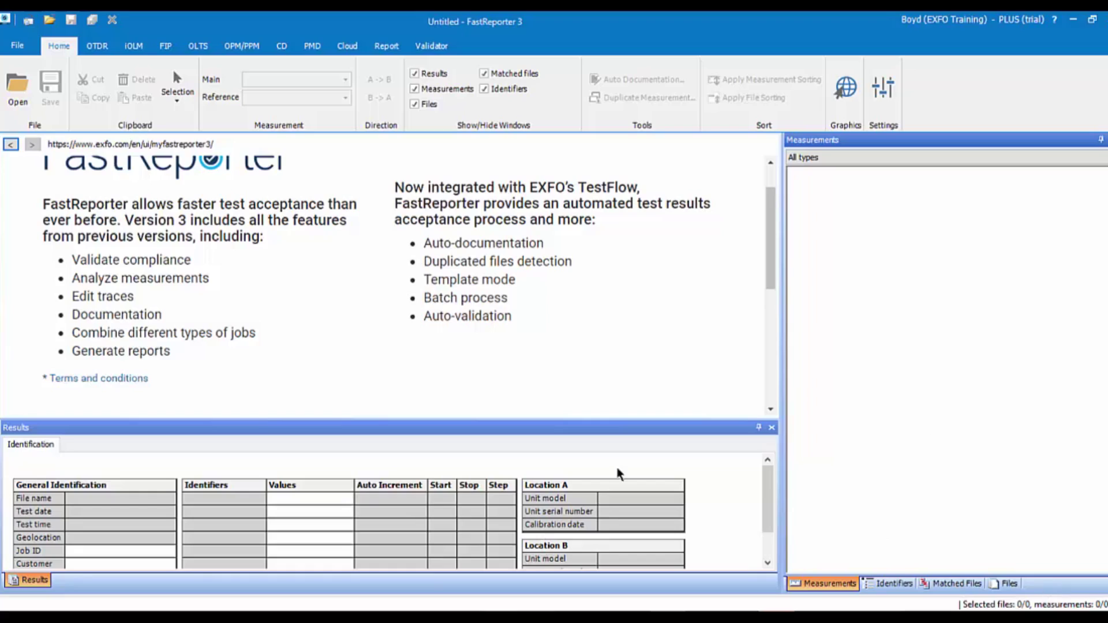
Step: Show the Files window, and review the tool sets for OTDR, iOLM, FIP, OLTS, CD and PMD measurements
{"action": "left_click", "coordinate": [1009, 584]}
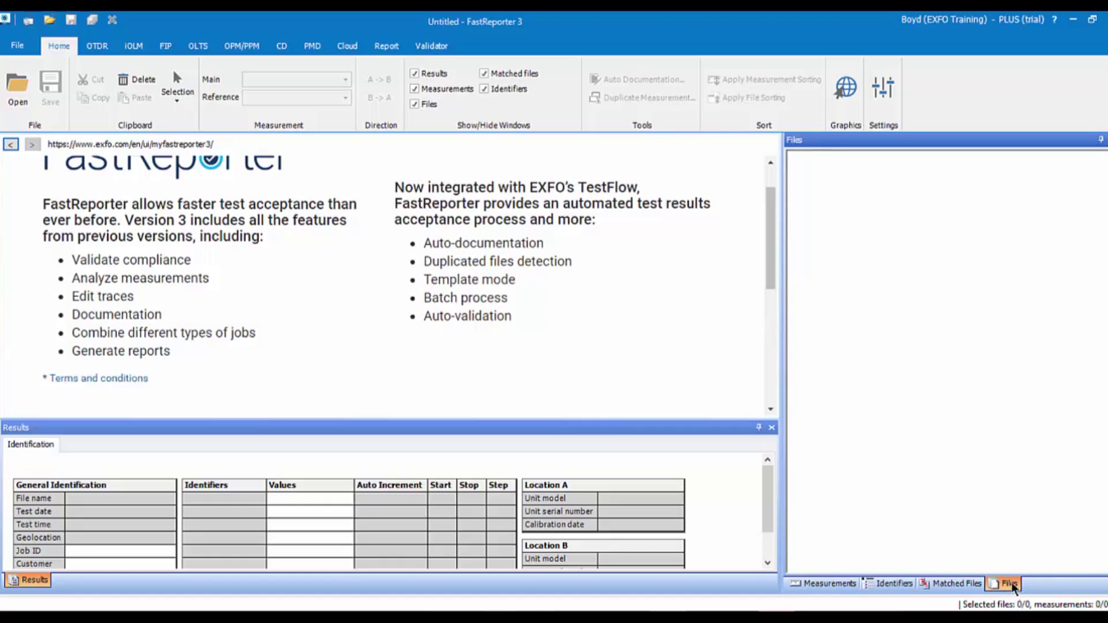
{"action": "left_click", "coordinate": [112, 44]}
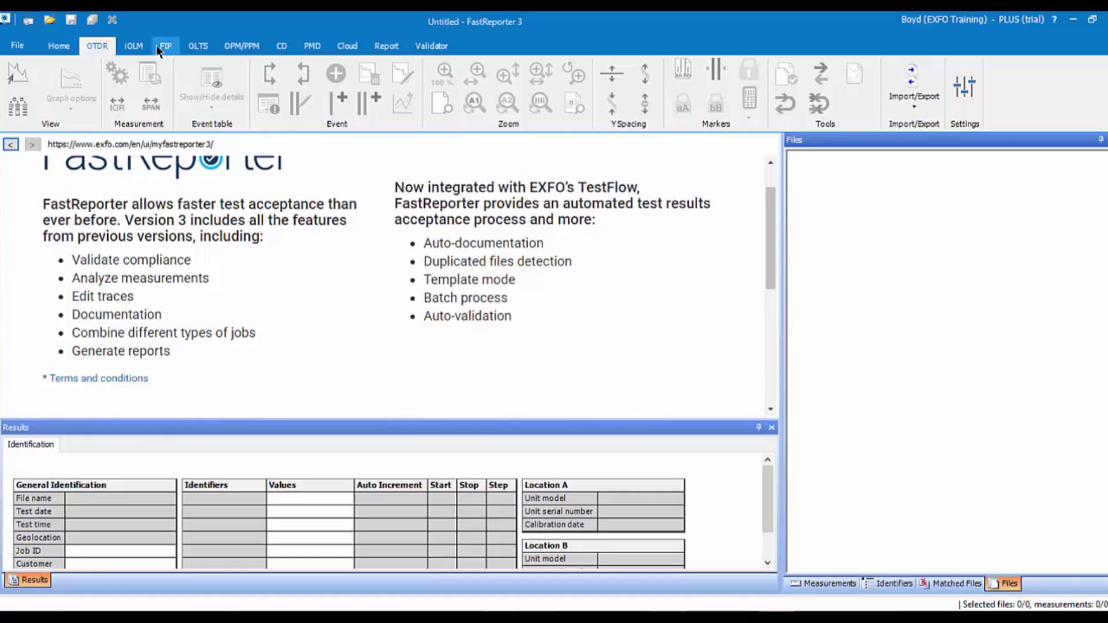
{"action": "left_click", "coordinate": [134, 46]}
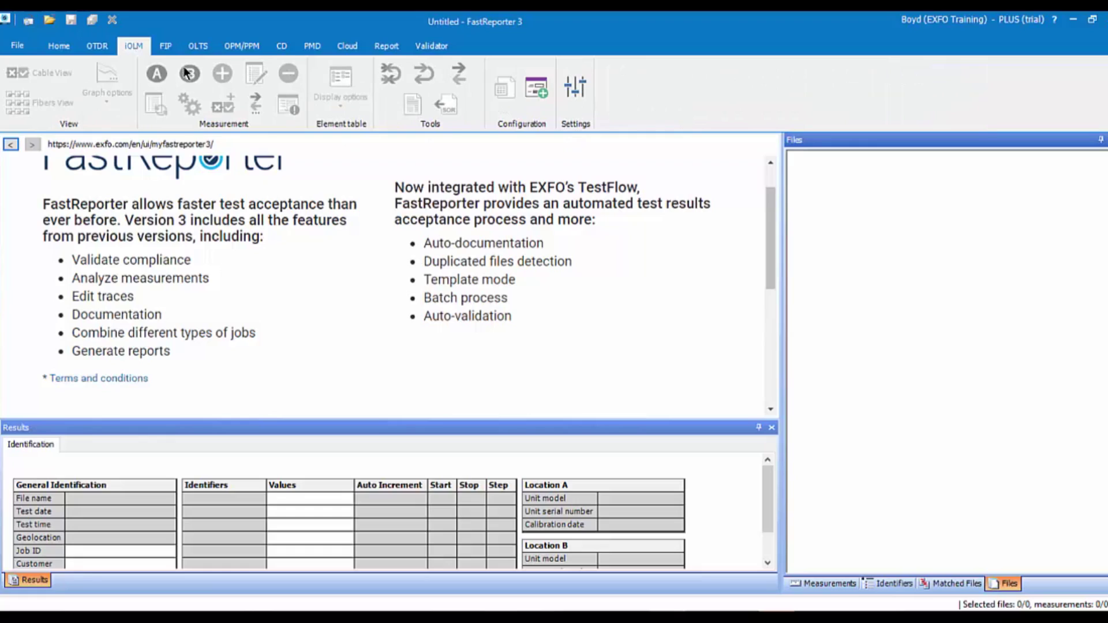
{"action": "left_click", "coordinate": [166, 46]}
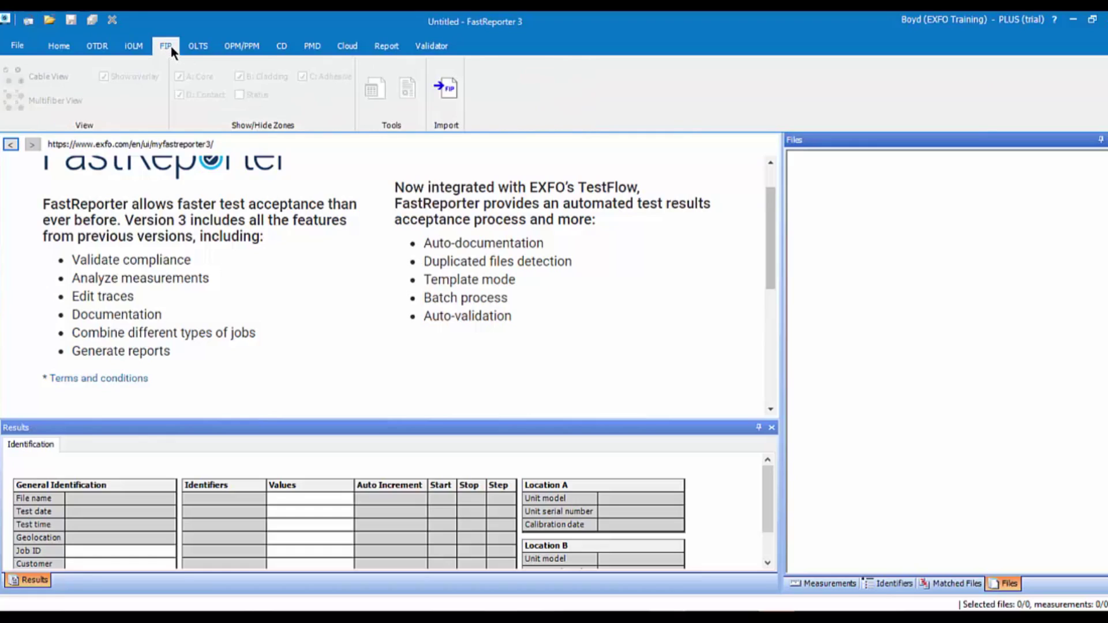
{"action": "left_click", "coordinate": [202, 53]}
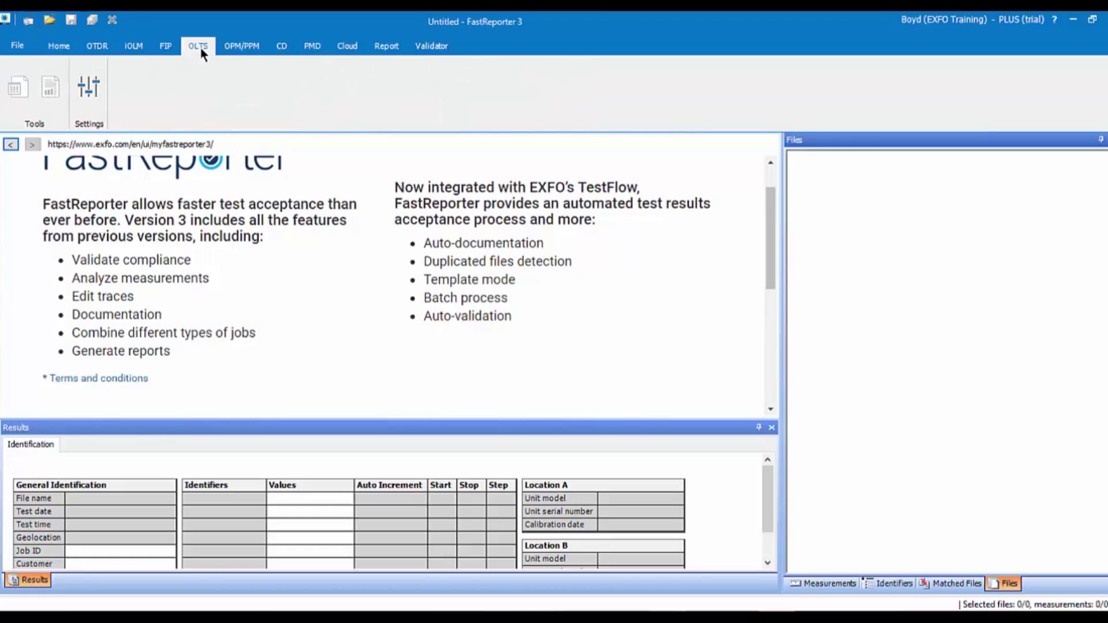
{"action": "left_click", "coordinate": [281, 45]}
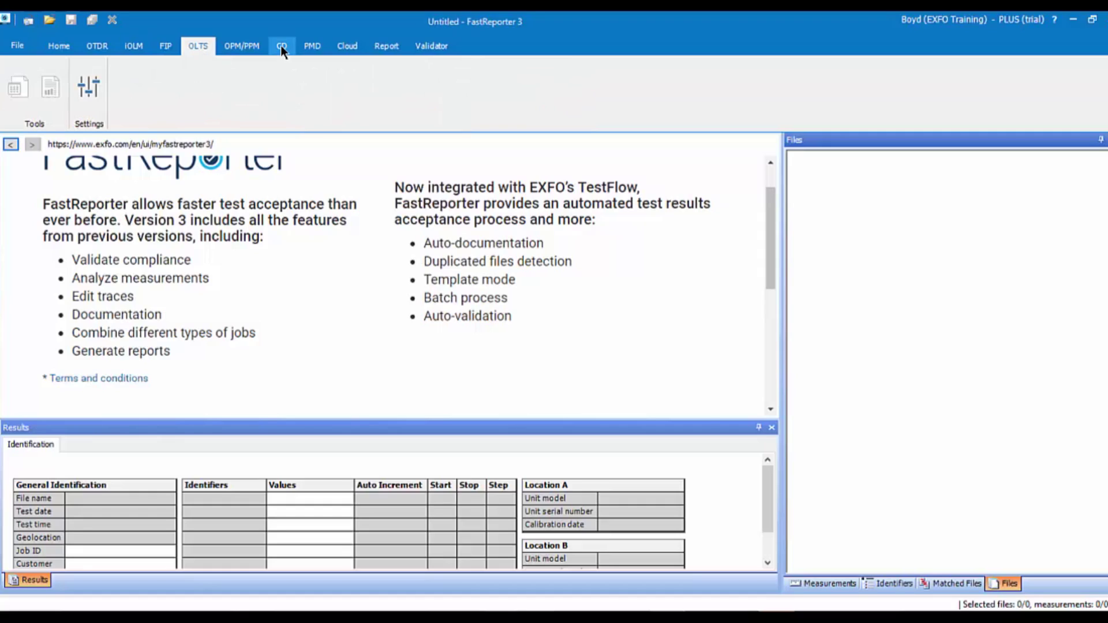
{"action": "left_click", "coordinate": [327, 51]}
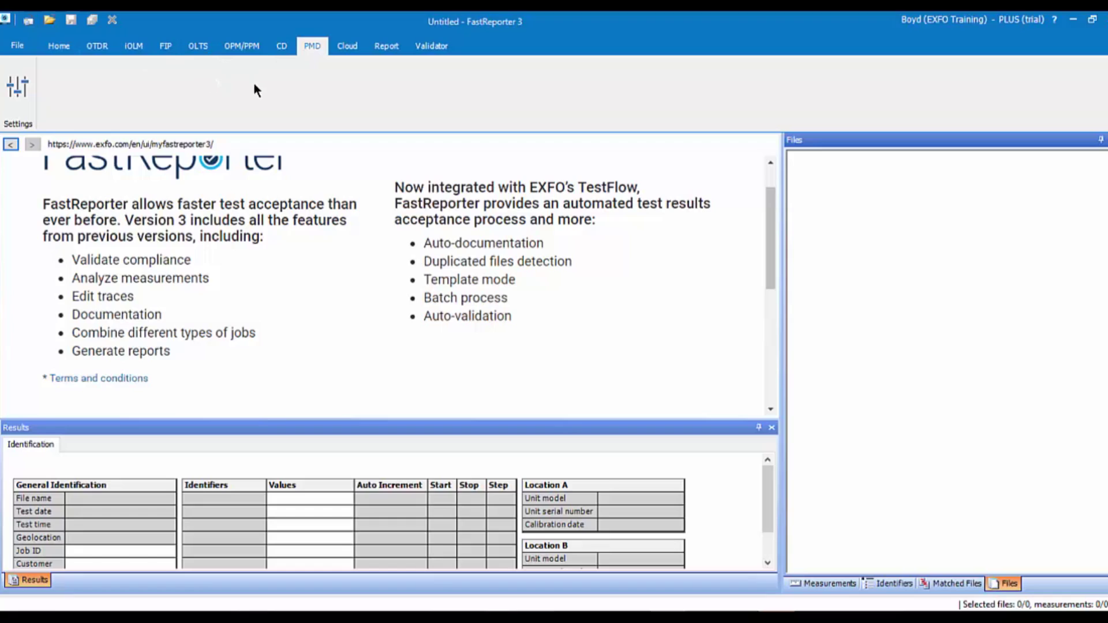
Step: Review the TestFlow cloud commands and the report options, including the output format and the file naming choices
{"action": "left_click", "coordinate": [353, 48]}
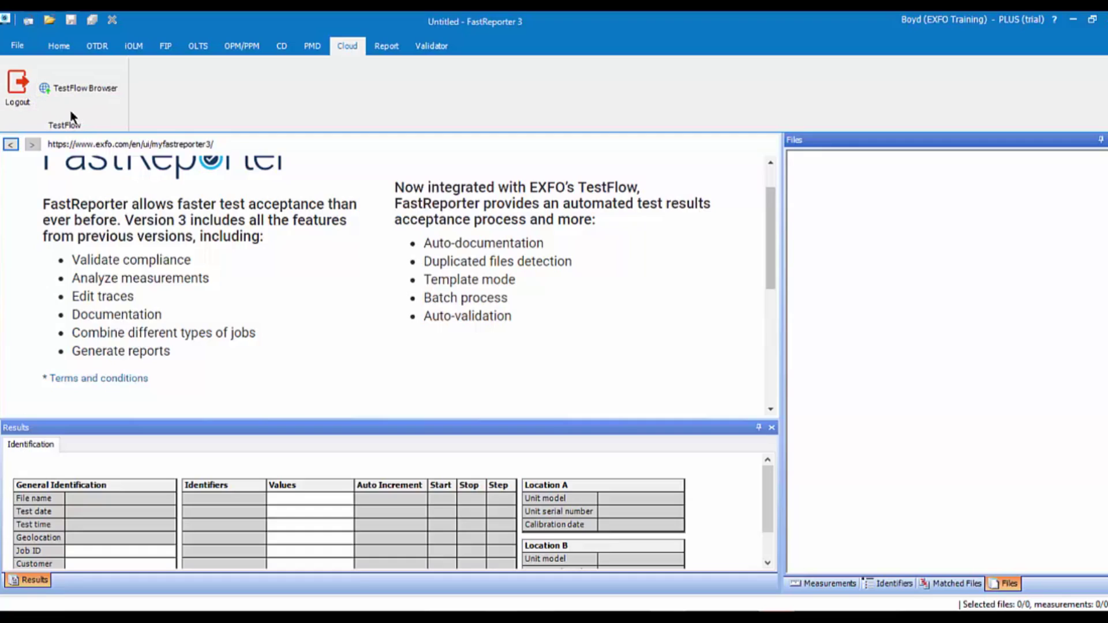
{"action": "left_click", "coordinate": [390, 46]}
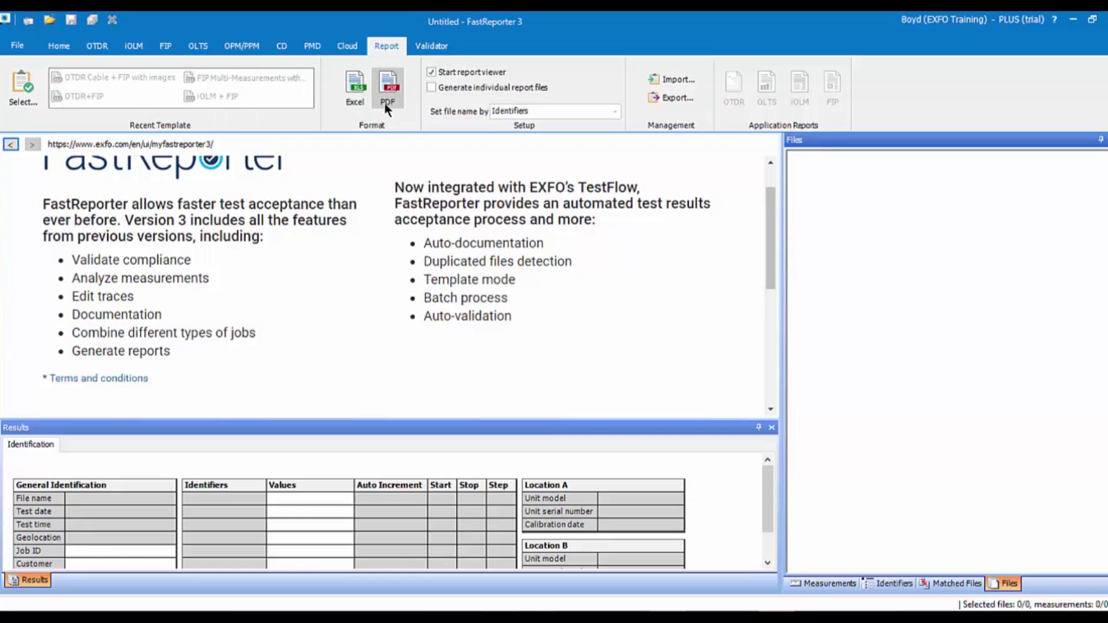
{"action": "left_click", "coordinate": [355, 104]}
{"action": "left_click", "coordinate": [615, 111]}
{"action": "left_click", "coordinate": [615, 111]}
Step: Open the sample file 1310_1550_1625_Macrobend.trc from the OTDR folder of the user files
{"action": "left_click", "coordinate": [13, 46]}
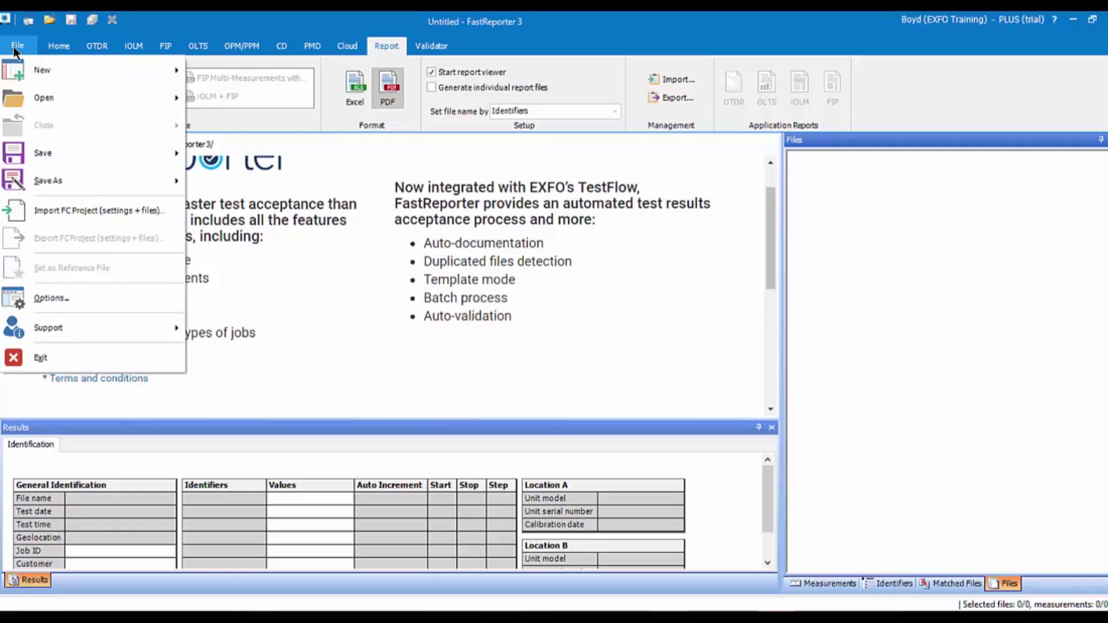
{"action": "mouse_move", "coordinate": [56, 103]}
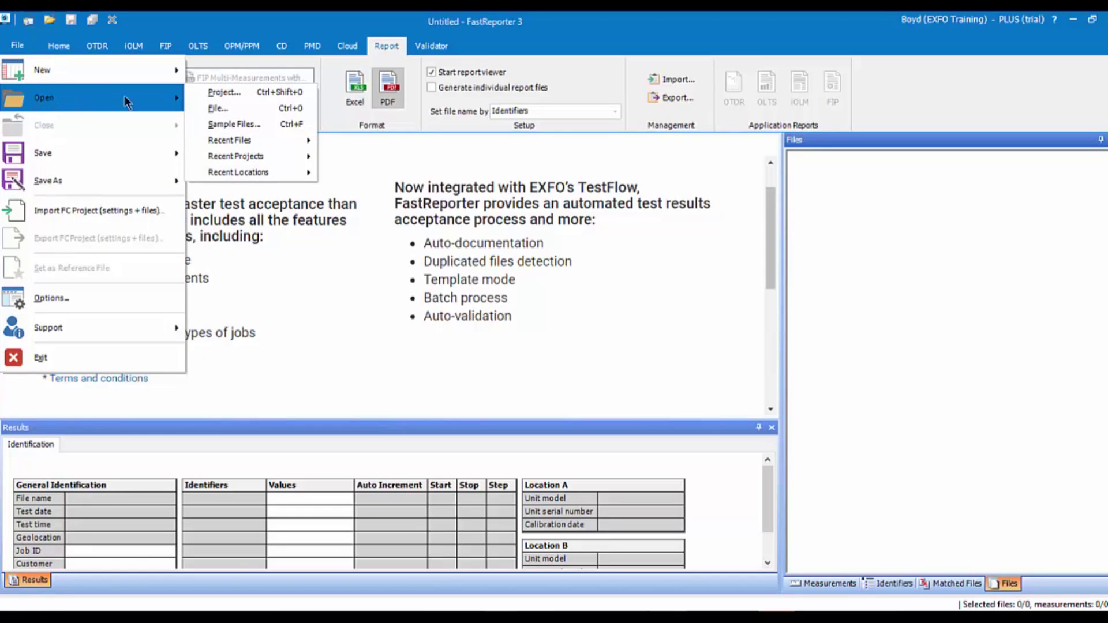
{"action": "left_click", "coordinate": [230, 123]}
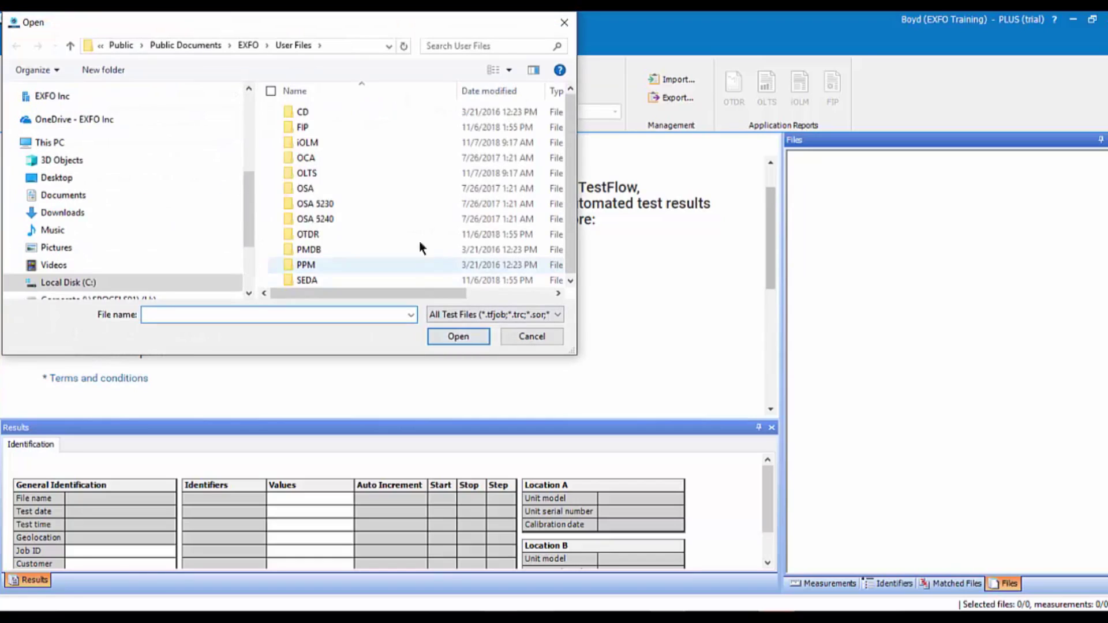
{"action": "left_click", "coordinate": [319, 234]}
{"action": "double_click", "coordinate": [320, 233]}
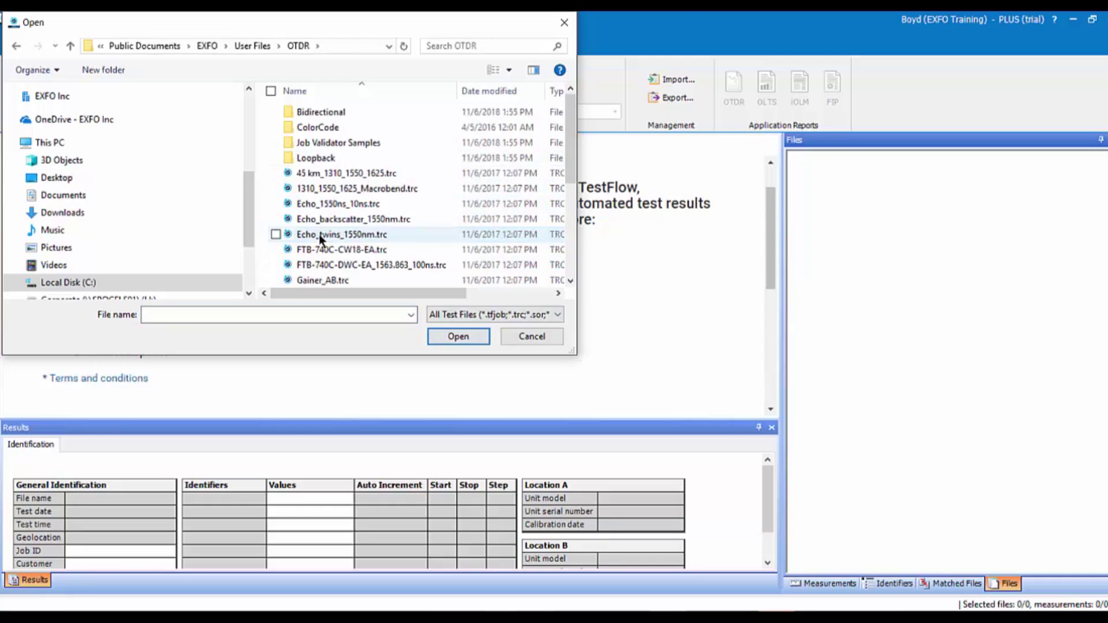
{"action": "double_click", "coordinate": [358, 189]}
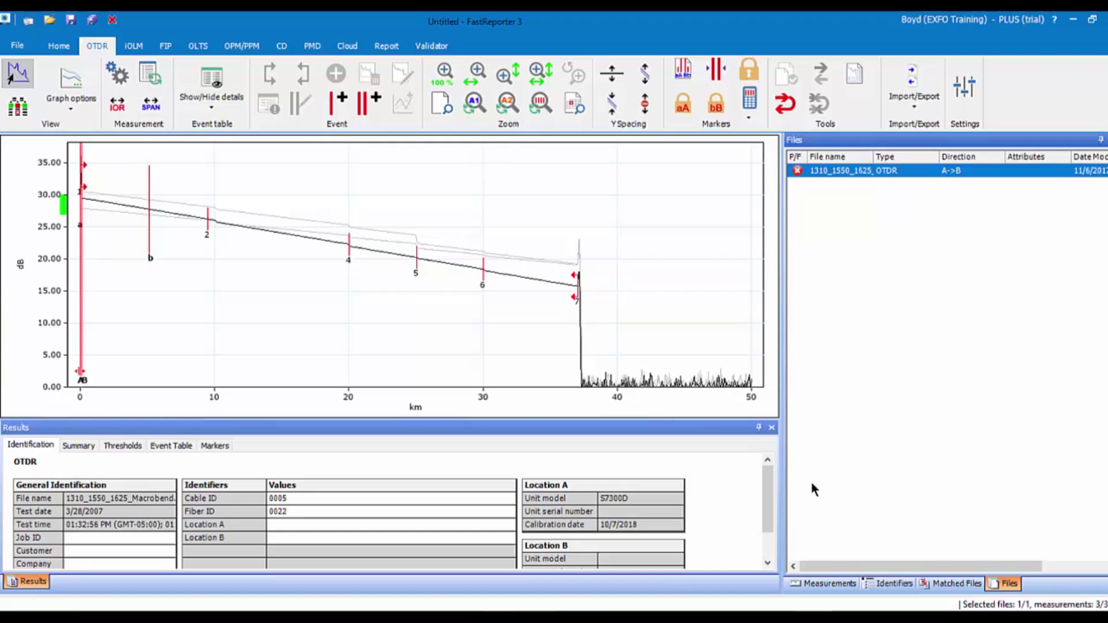
Step: Examine the opened measurement's summary, covering its results, test parameters and all the test settings
{"action": "left_click", "coordinate": [78, 445]}
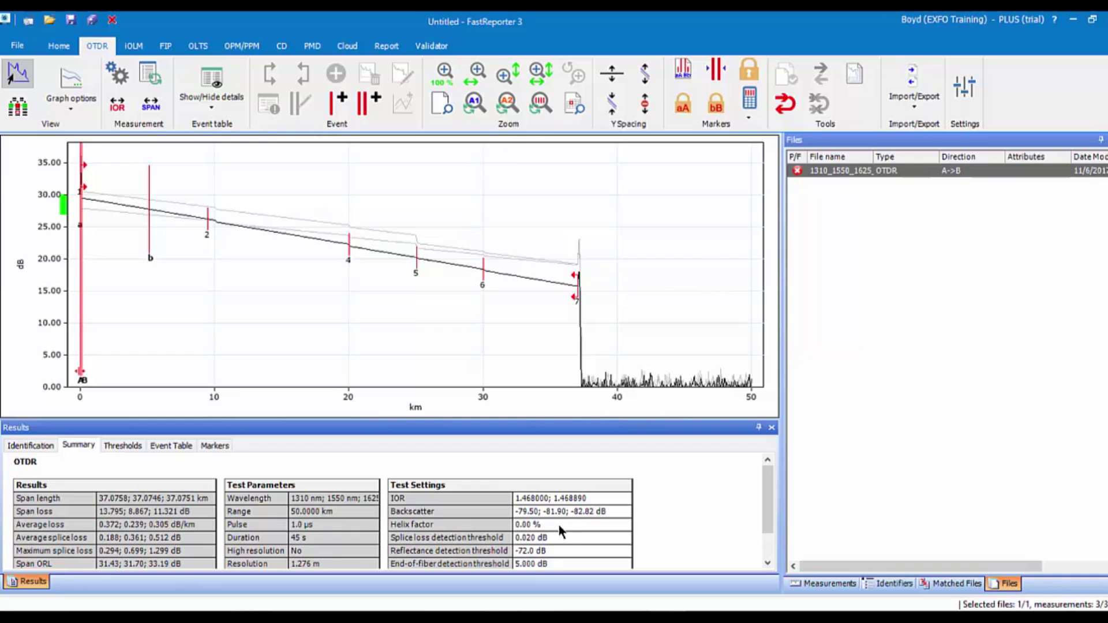
{"action": "scroll", "coordinate": [764, 479], "scroll_direction": "down", "scroll_amount": 1}
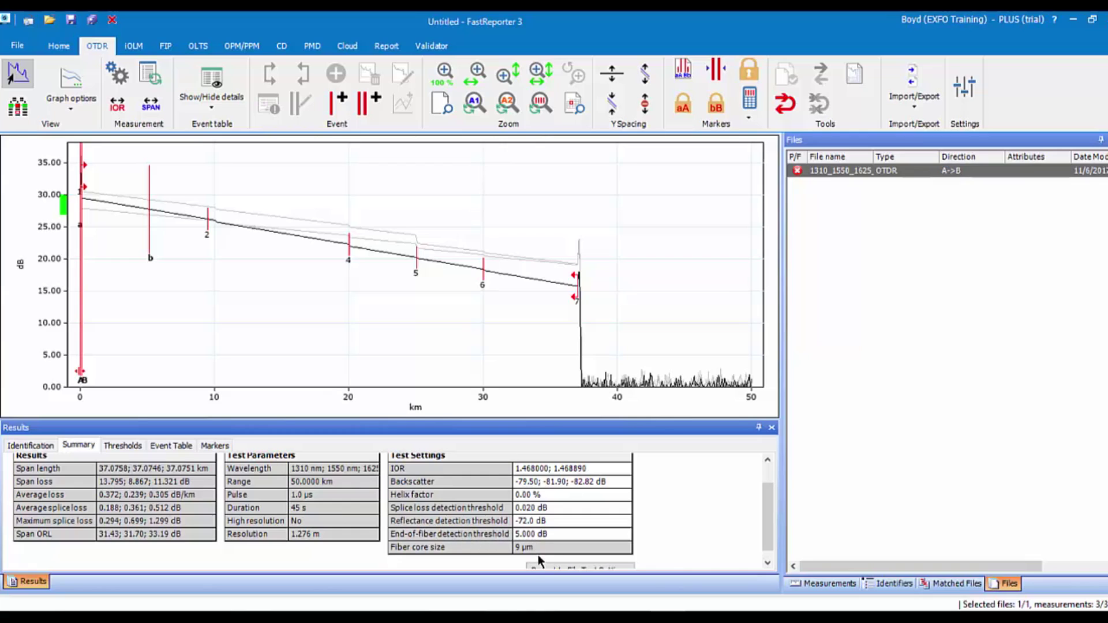
{"action": "left_click", "coordinate": [855, 511]}
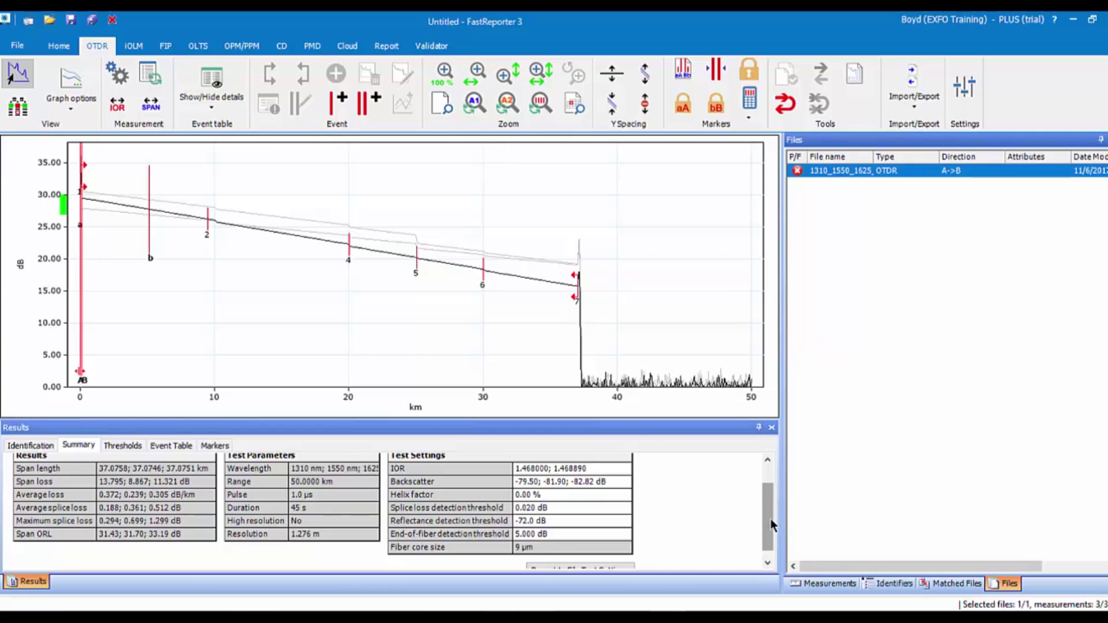
{"action": "left_click_drag", "start_coordinate": [770, 524], "coordinate": [753, 490]}
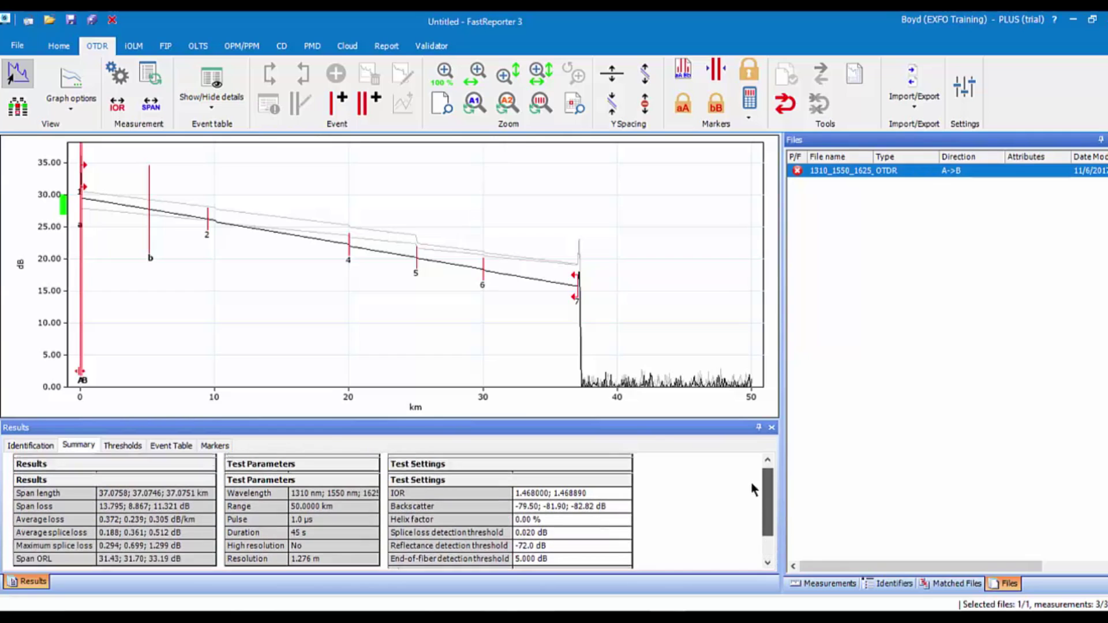
Step: Review the fail and warning thresholds for the 1310, 1550 and 1625 nm wavelengths
{"action": "left_click", "coordinate": [124, 448]}
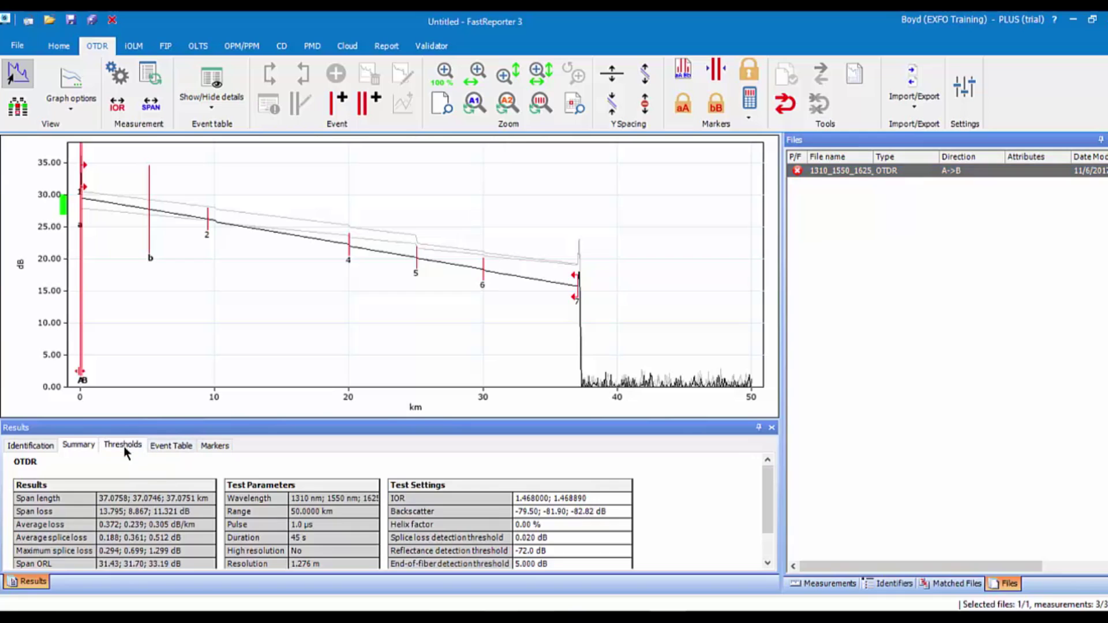
{"action": "left_click", "coordinate": [124, 447]}
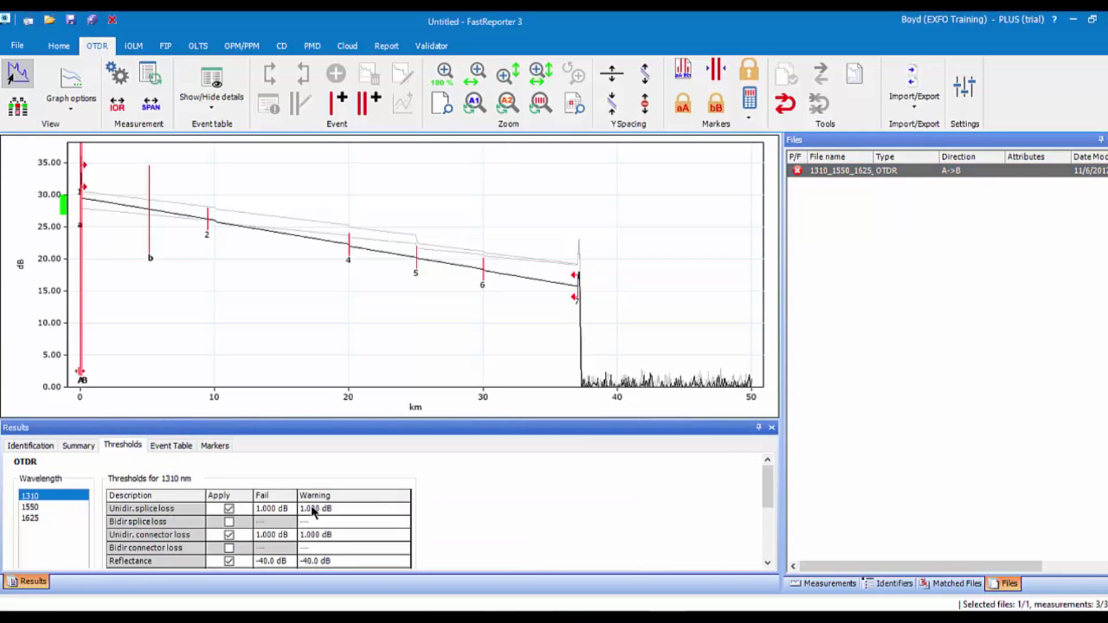
{"action": "left_click", "coordinate": [57, 507]}
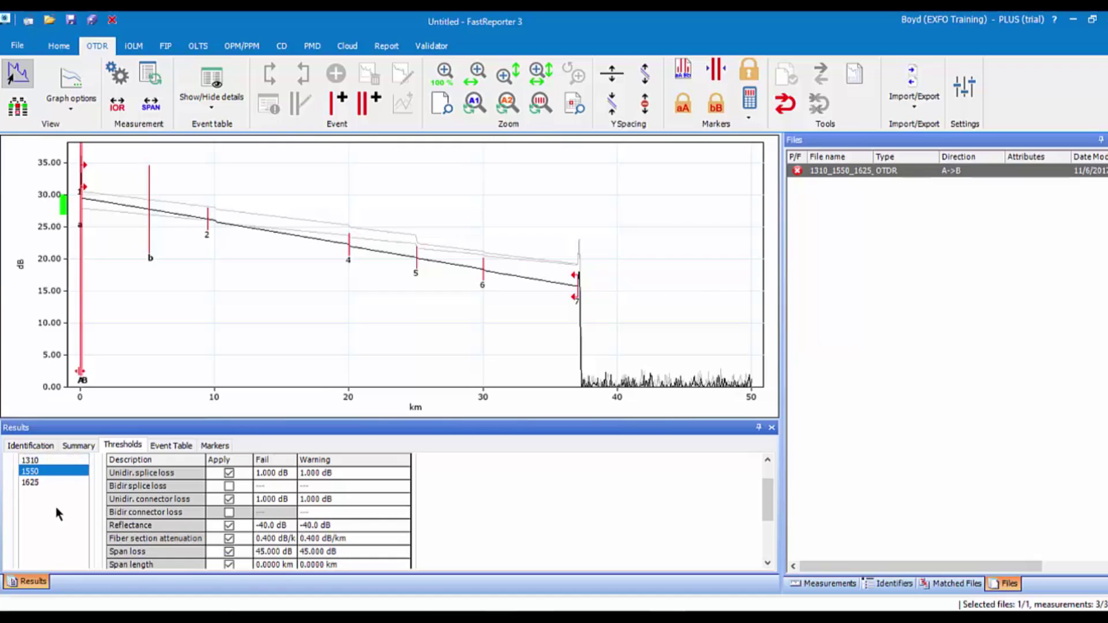
{"action": "left_click", "coordinate": [32, 483]}
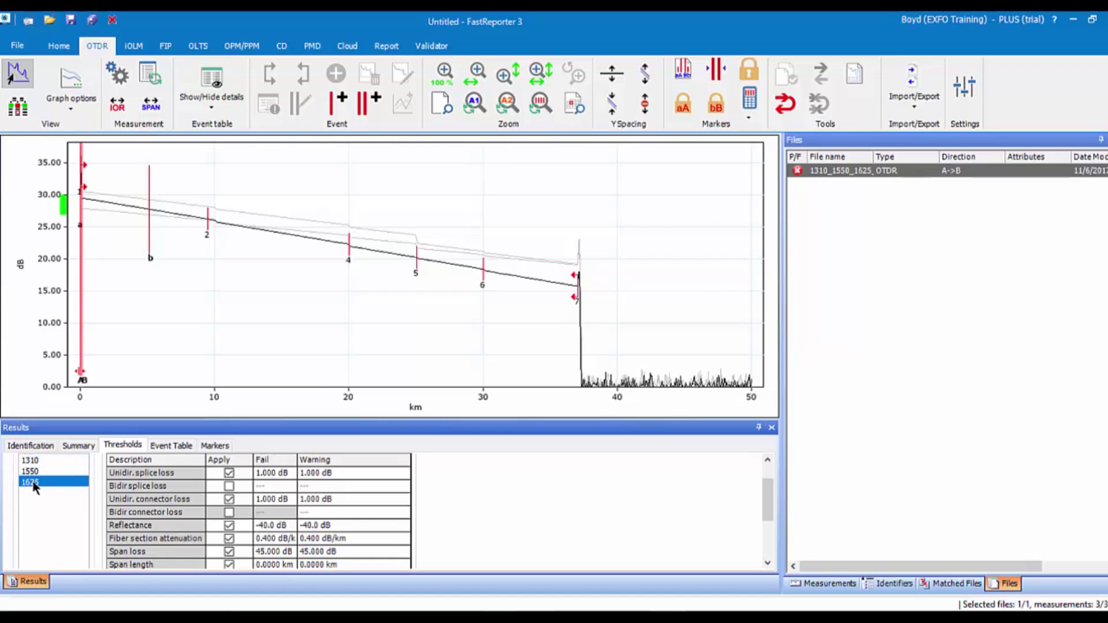
{"action": "left_click", "coordinate": [32, 472]}
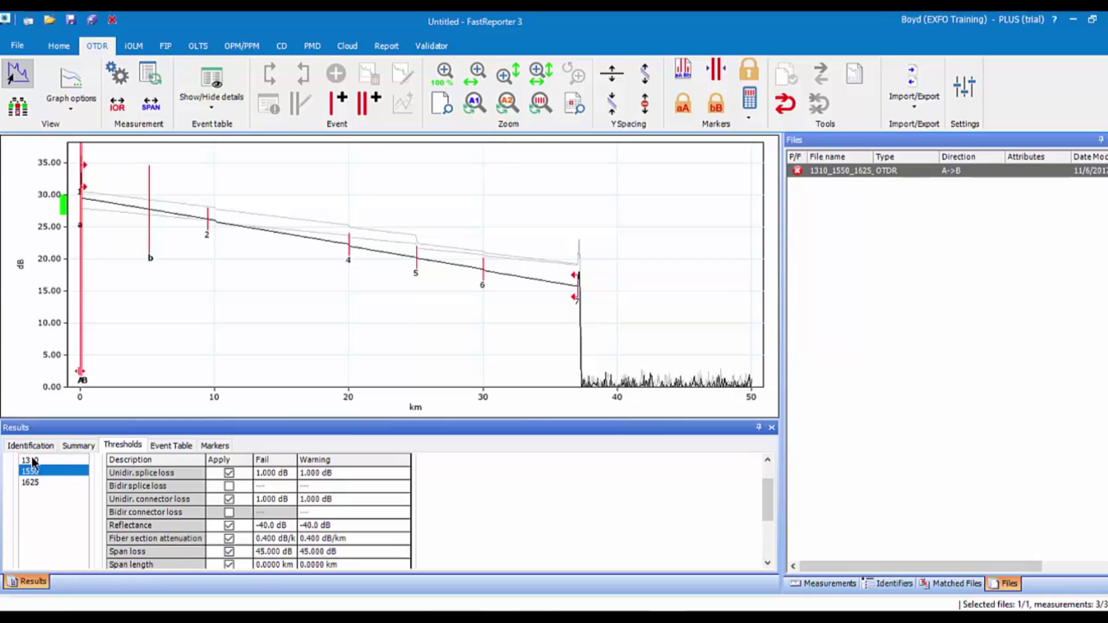
{"action": "left_click", "coordinate": [32, 461]}
Step: Display the event table and enlarge the Results window until the rows for all wavelengths fit
{"action": "left_click", "coordinate": [164, 448]}
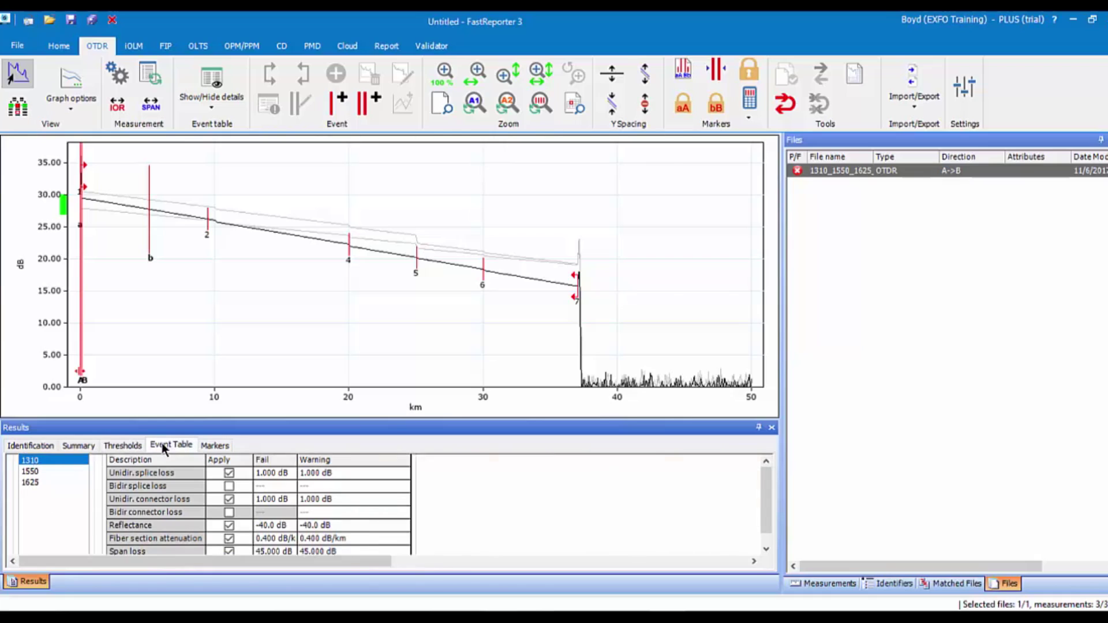
{"action": "mouse_move", "coordinate": [517, 297]}
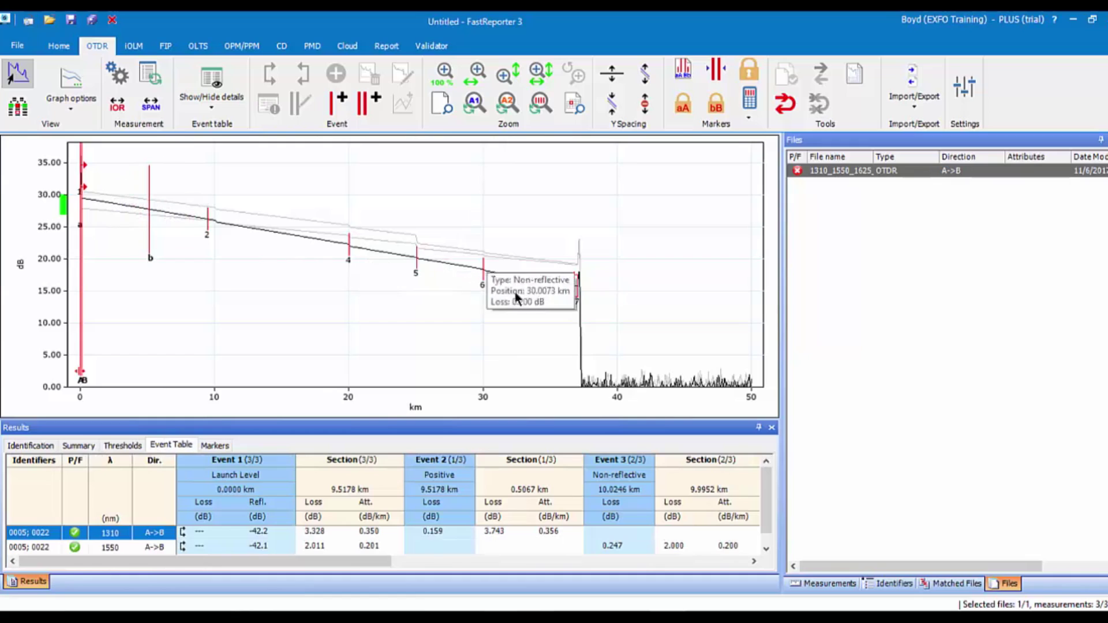
{"action": "left_click", "coordinate": [806, 504]}
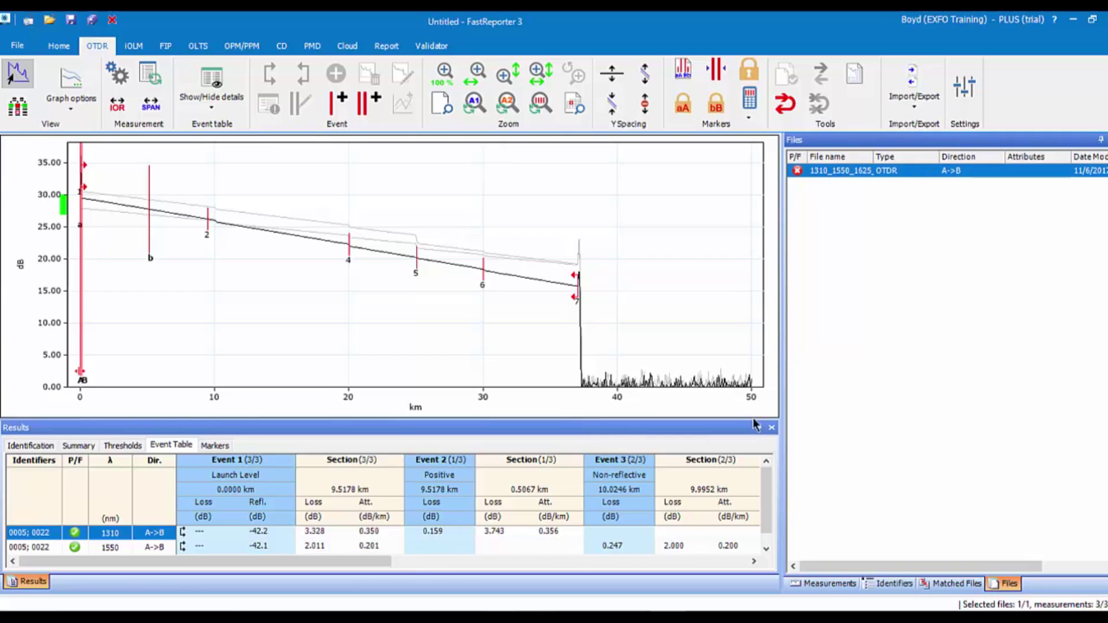
{"action": "left_click_drag", "start_coordinate": [753, 421], "coordinate": [753, 394]}
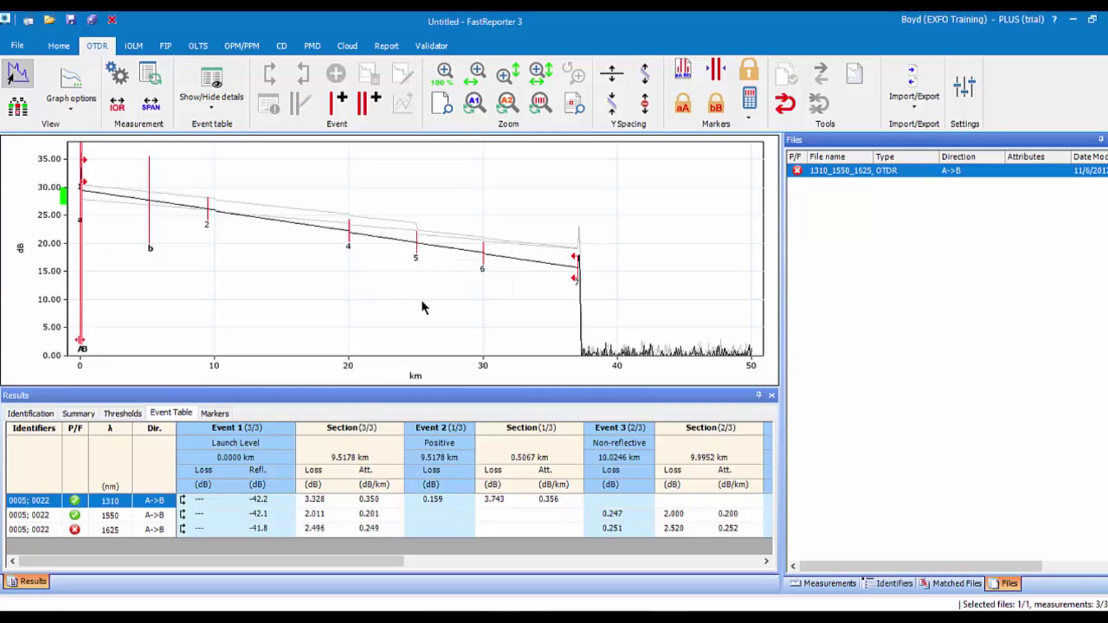
Step: Examine the event table across to Event 7, checking the failed loss value at Event 5 for 1625 nm
{"action": "mouse_move", "coordinate": [418, 243]}
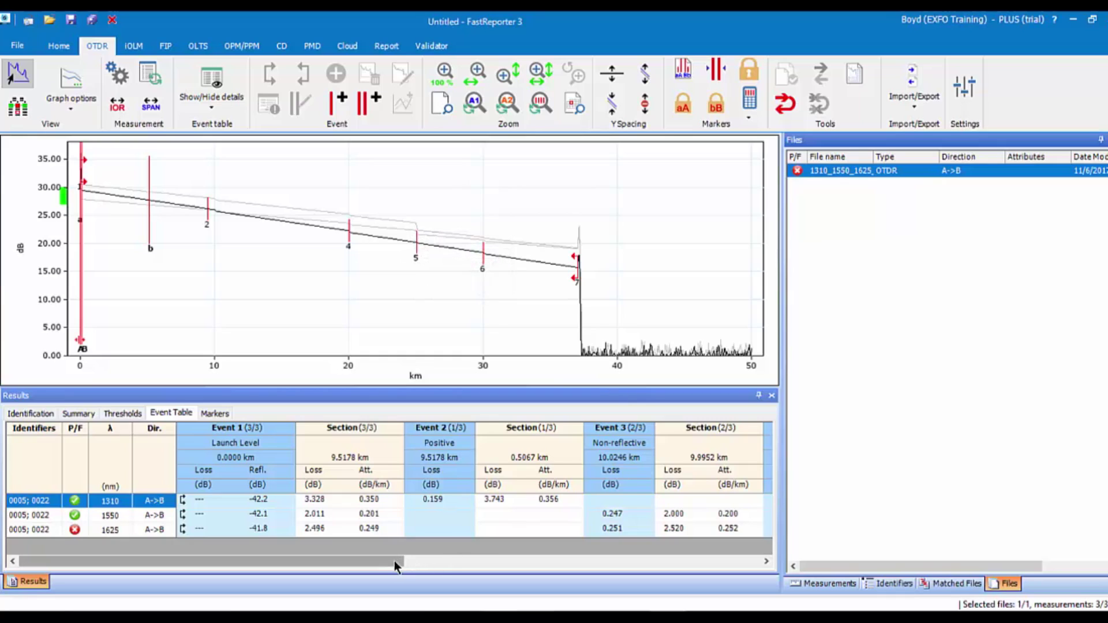
{"action": "left_click_drag", "start_coordinate": [393, 560], "coordinate": [569, 577]}
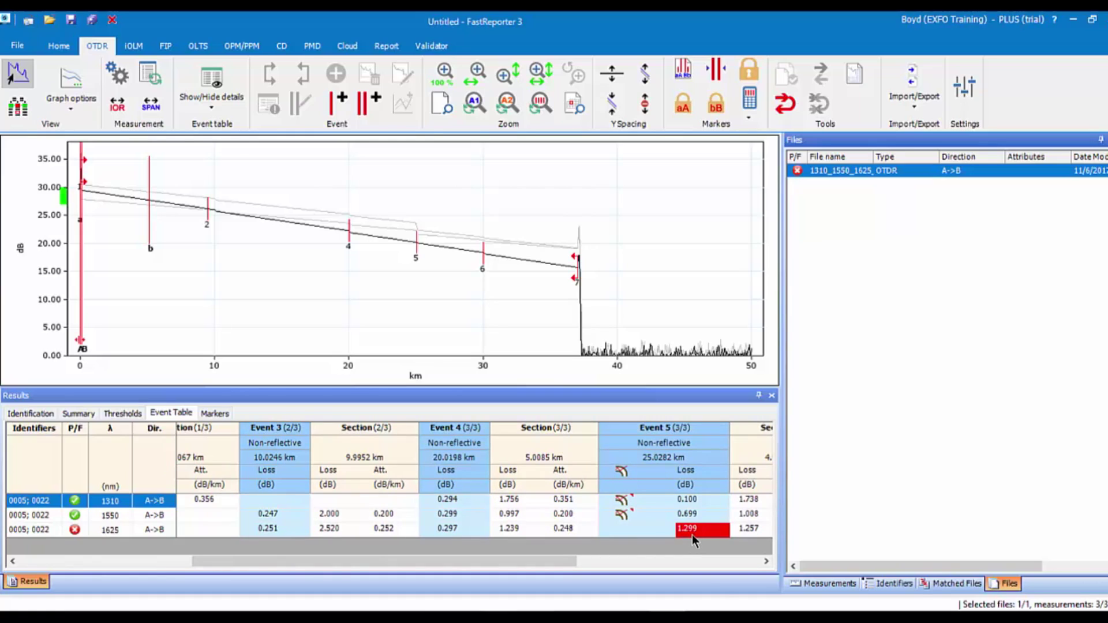
{"action": "mouse_move", "coordinate": [693, 538]}
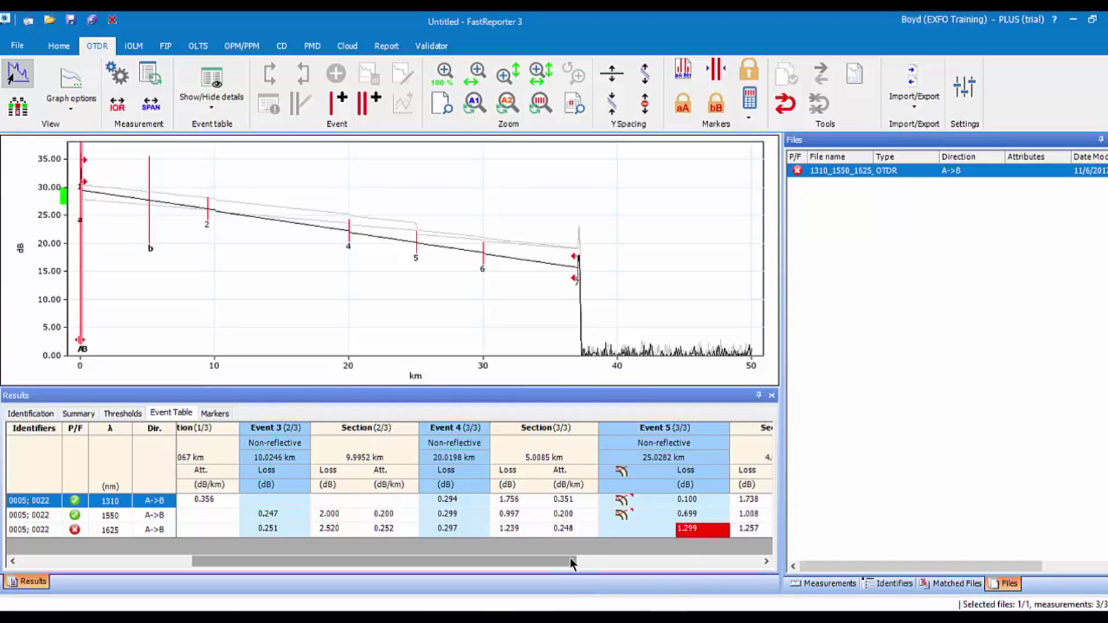
{"action": "left_click_drag", "start_coordinate": [570, 558], "coordinate": [758, 573]}
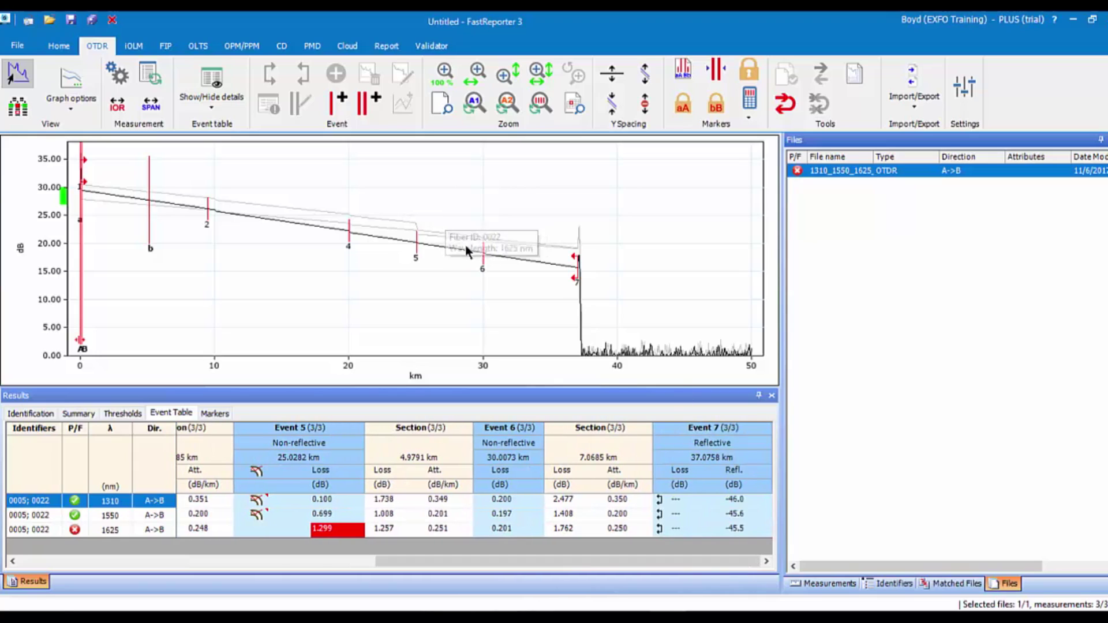
Step: Inspect event details on the trace, and select event 2 followed by event 4 to locate them in the event table
{"action": "mouse_move", "coordinate": [477, 262]}
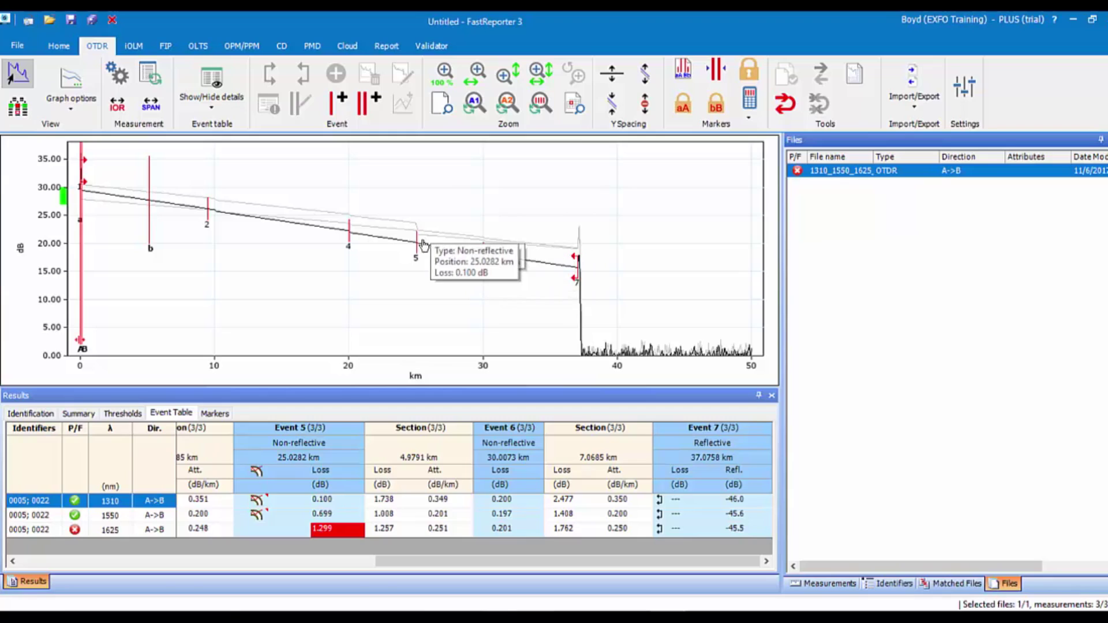
{"action": "mouse_move", "coordinate": [417, 249]}
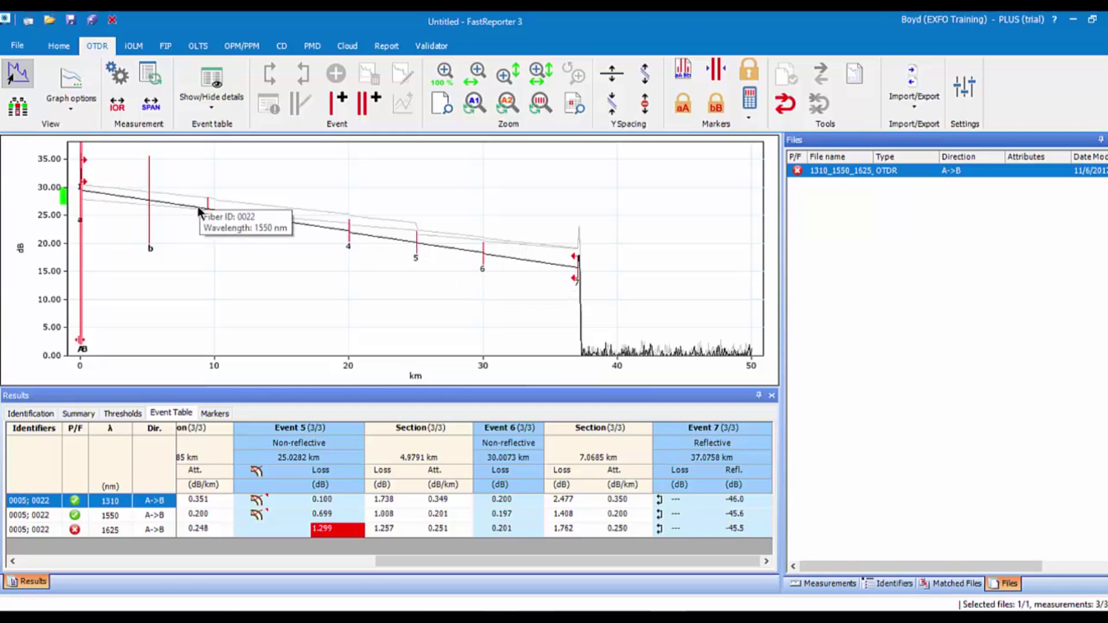
{"action": "left_click", "coordinate": [209, 217]}
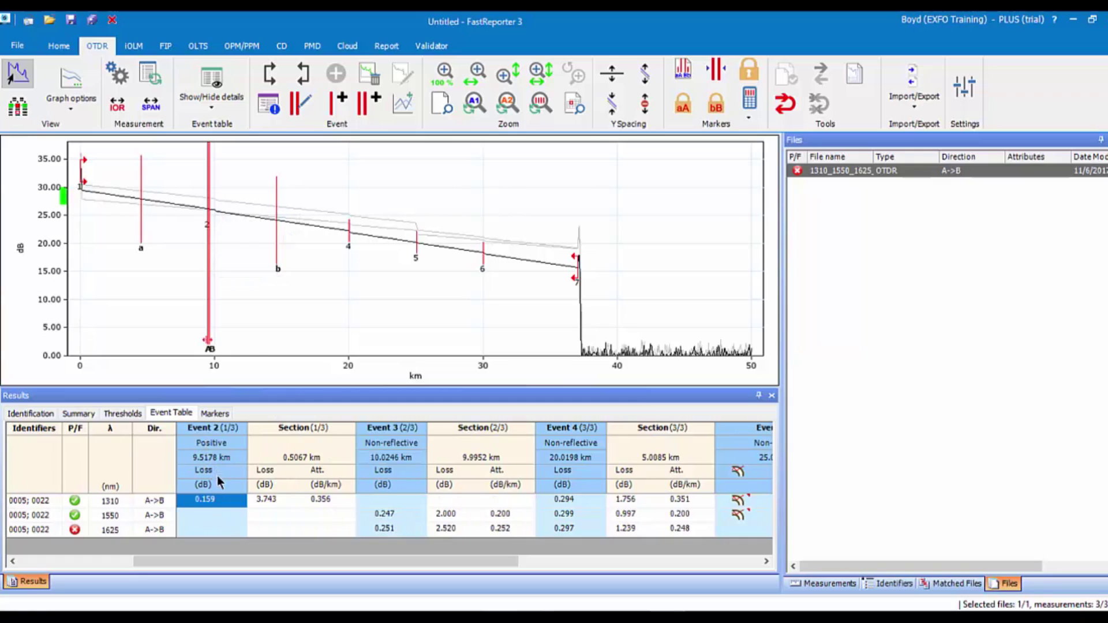
{"action": "left_click", "coordinate": [349, 235]}
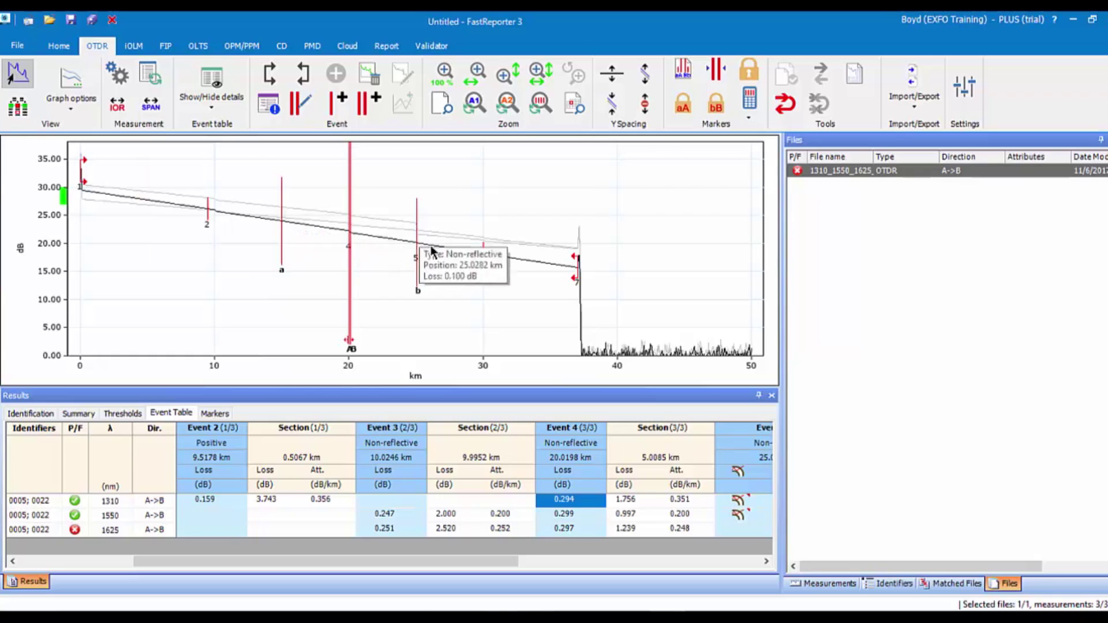
Step: Locate event 7 at the fiber end on the trace and display the marker positions and manual measurements in the results
{"action": "left_click", "coordinate": [578, 276]}
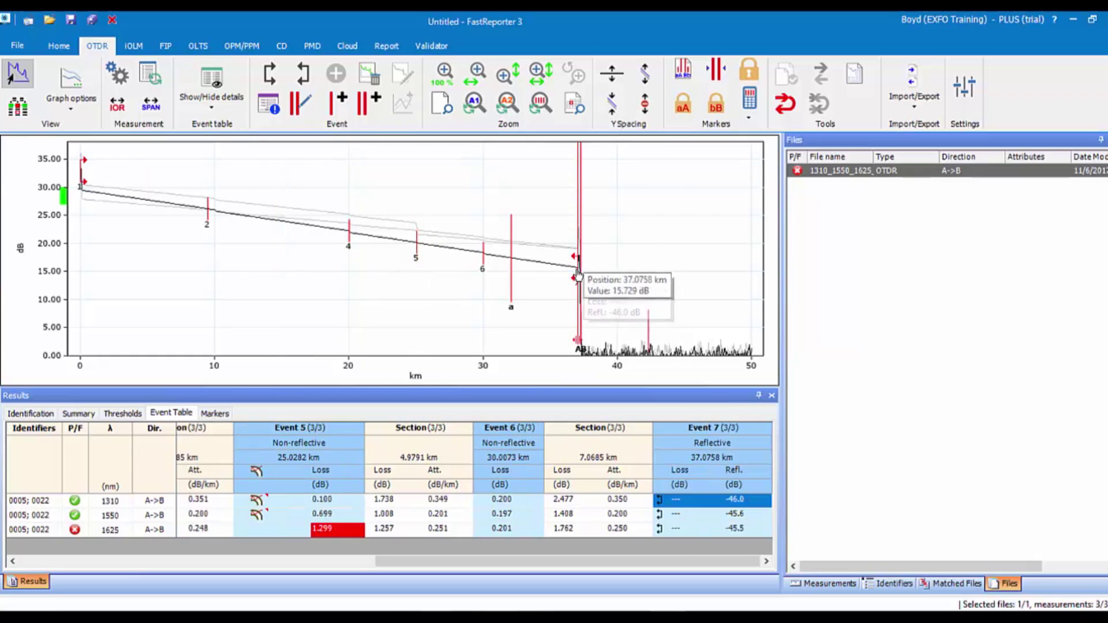
{"action": "left_click", "coordinate": [824, 231]}
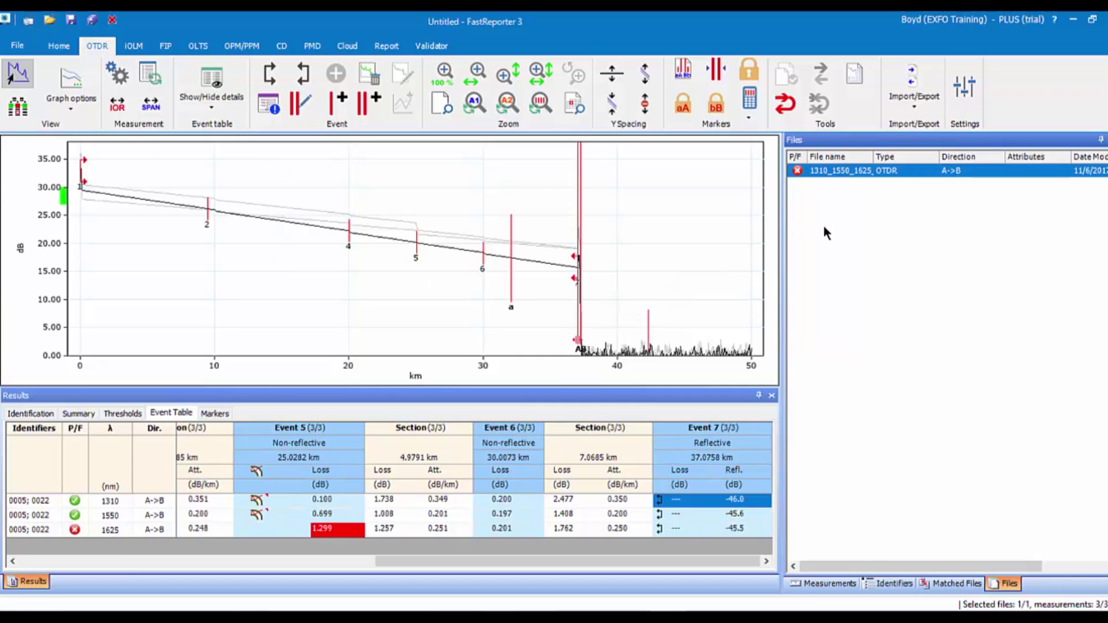
{"action": "left_click", "coordinate": [215, 415]}
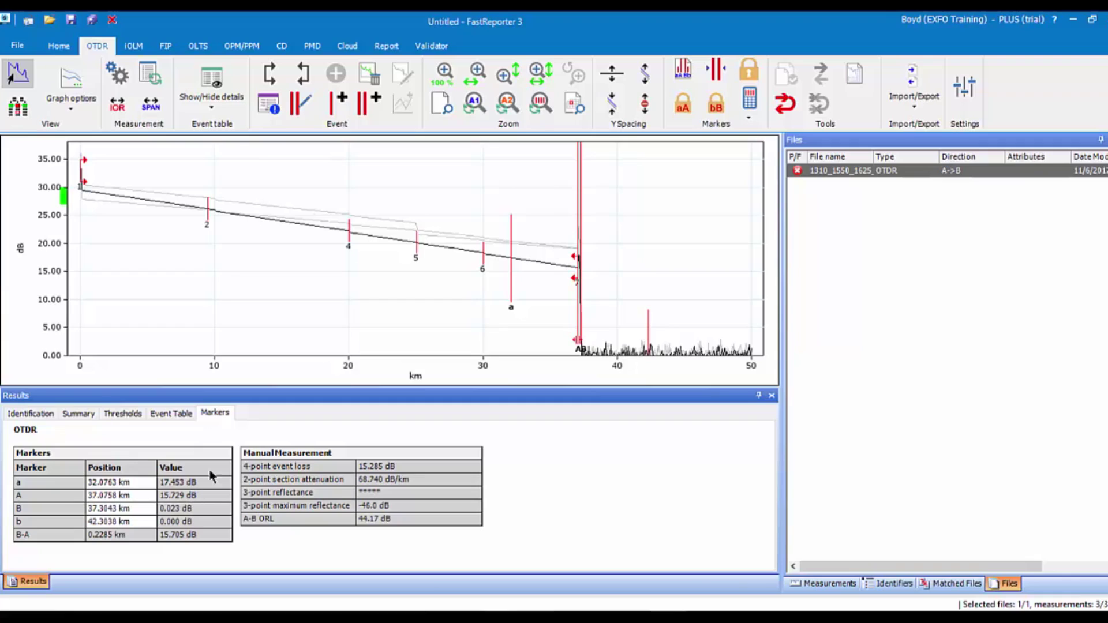
Step: Reposition marker a to about 16.4 km and marker A to about 29.7 km on the trace
{"action": "left_click", "coordinate": [299, 300]}
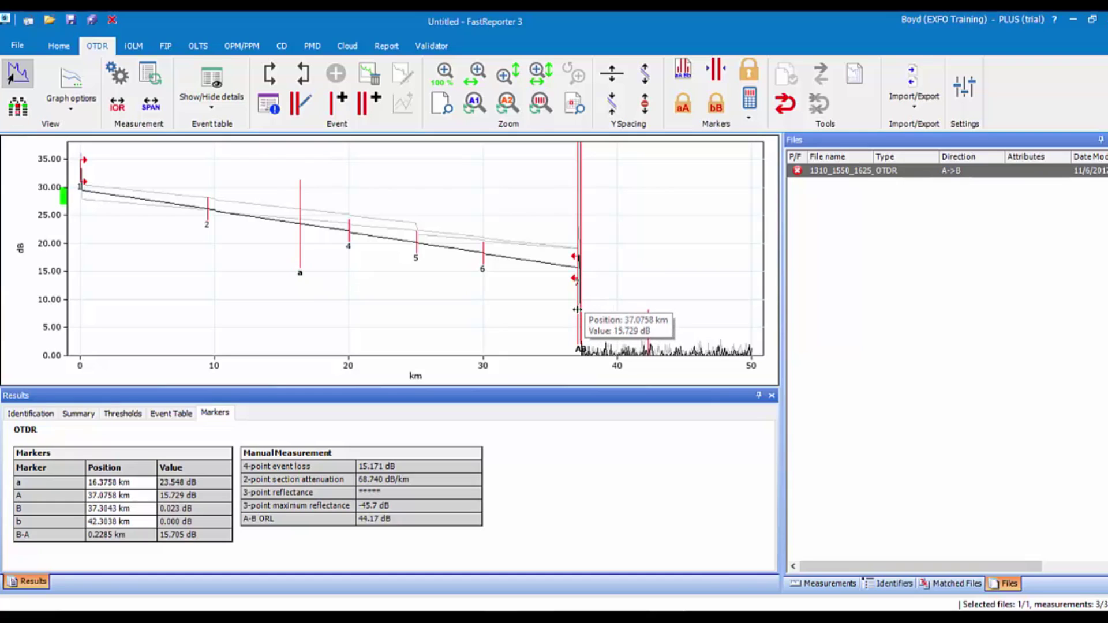
{"action": "left_click_drag", "start_coordinate": [577, 309], "coordinate": [478, 314]}
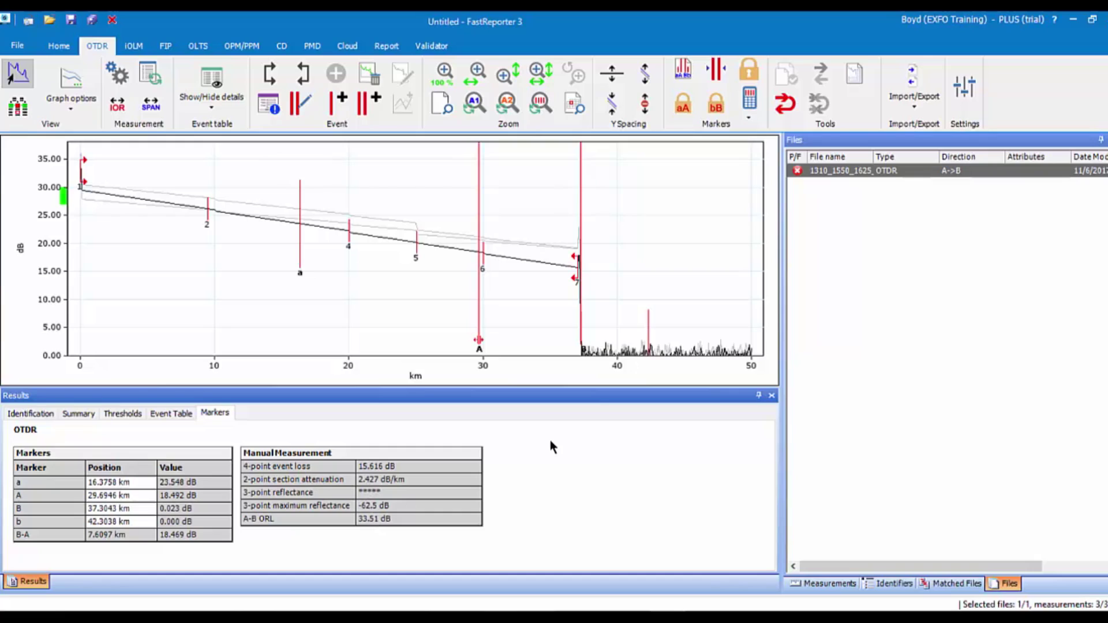
{"action": "left_click", "coordinate": [834, 240]}
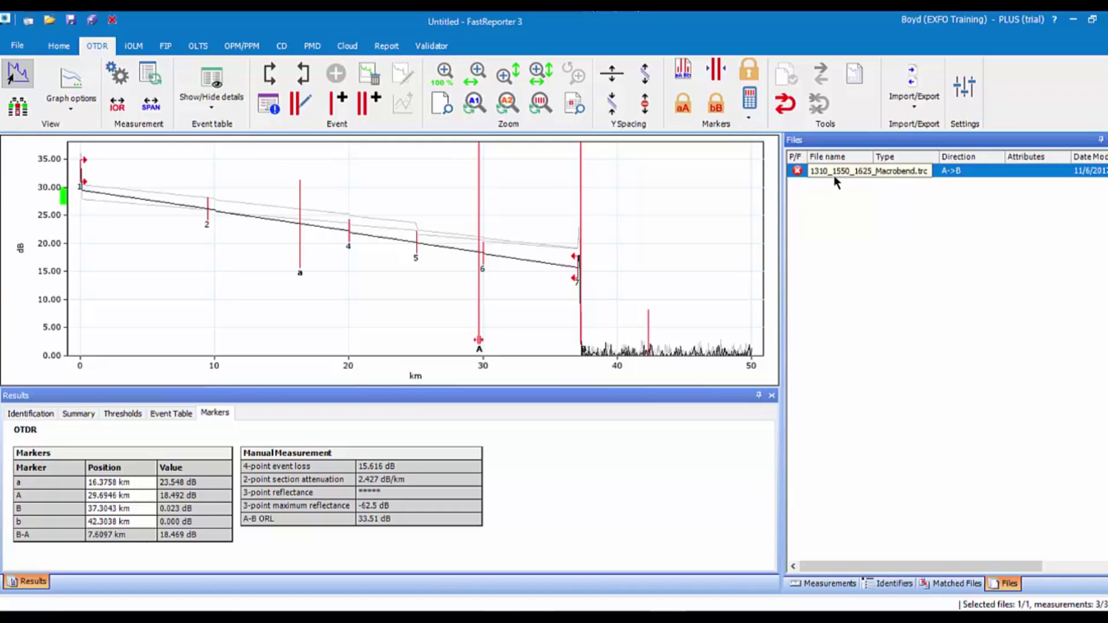
Step: Generate a PDF report of the measurement using the OTDR template, replacing the existing file 0005; 0022.pdf
{"action": "left_click", "coordinate": [392, 47]}
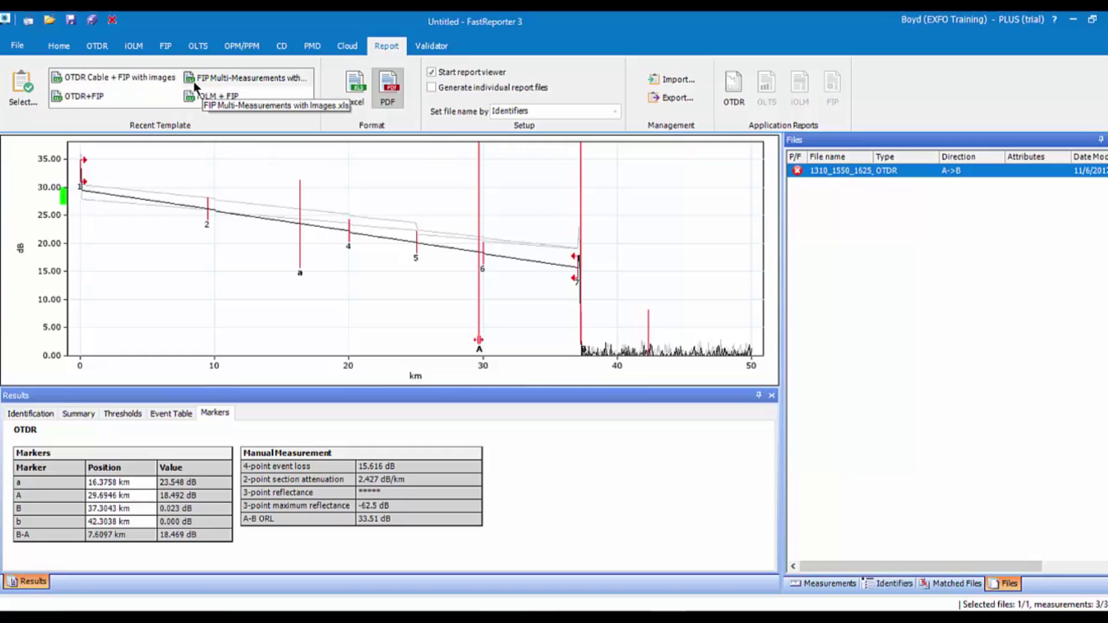
{"action": "left_click", "coordinate": [23, 87]}
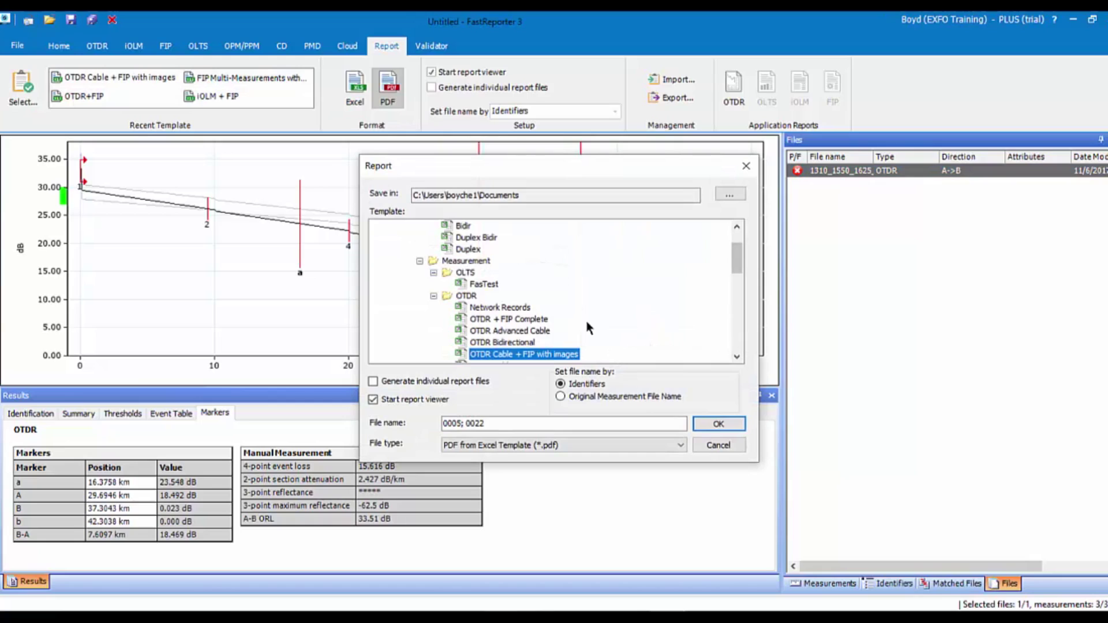
{"action": "scroll", "coordinate": [589, 318], "scroll_direction": "up", "scroll_amount": 2}
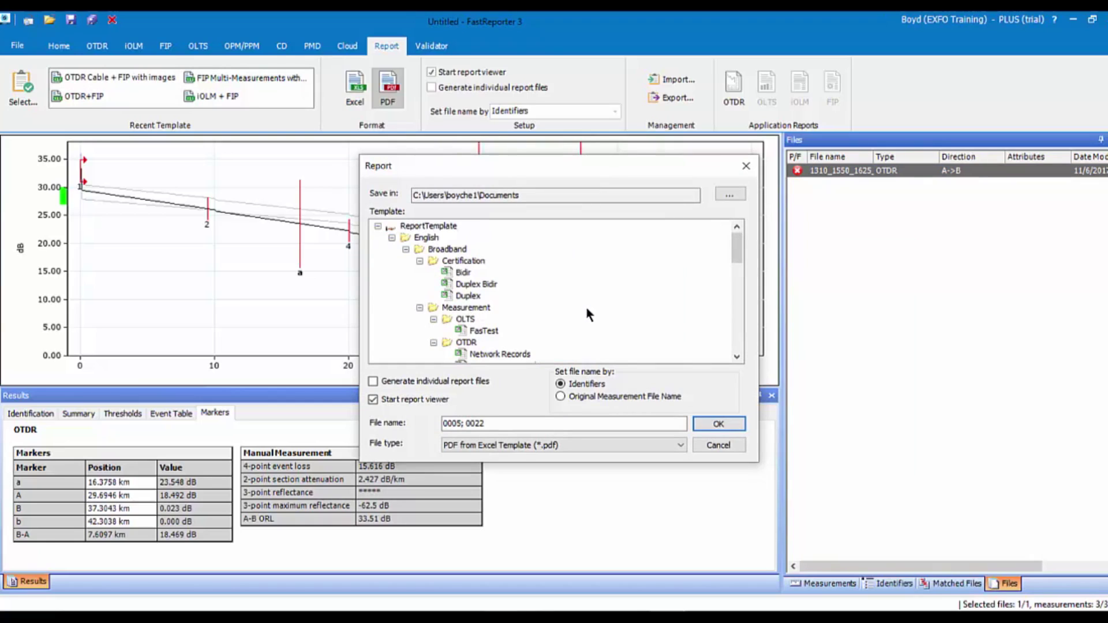
{"action": "scroll", "coordinate": [587, 309], "scroll_direction": "down", "scroll_amount": 1}
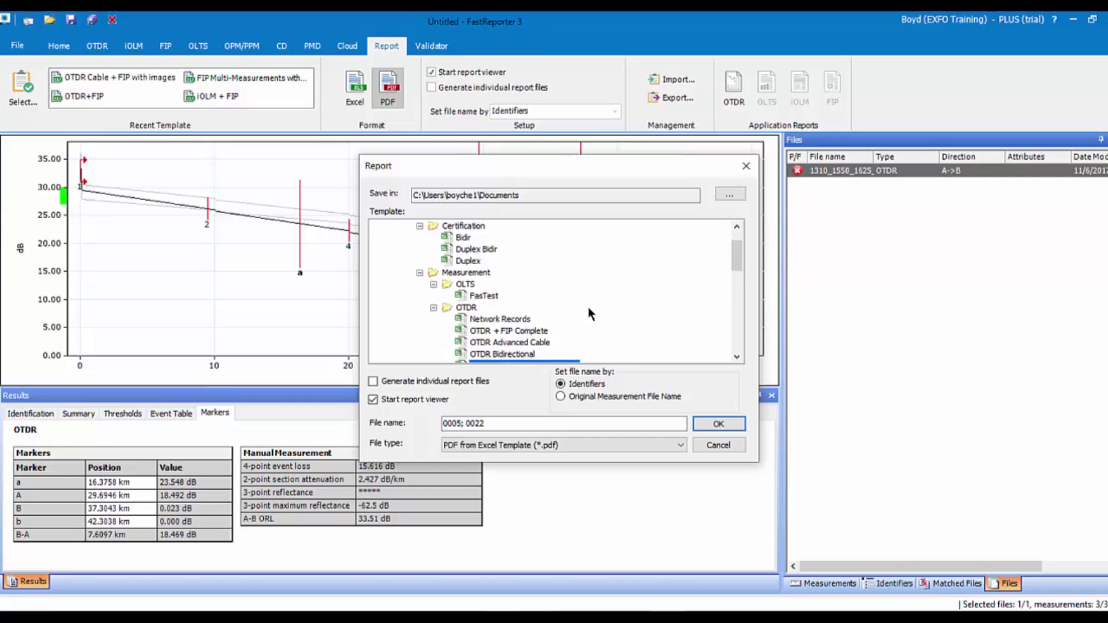
{"action": "scroll", "coordinate": [588, 313], "scroll_direction": "down", "scroll_amount": 1}
{"action": "scroll", "coordinate": [584, 306], "scroll_direction": "down", "scroll_amount": 1}
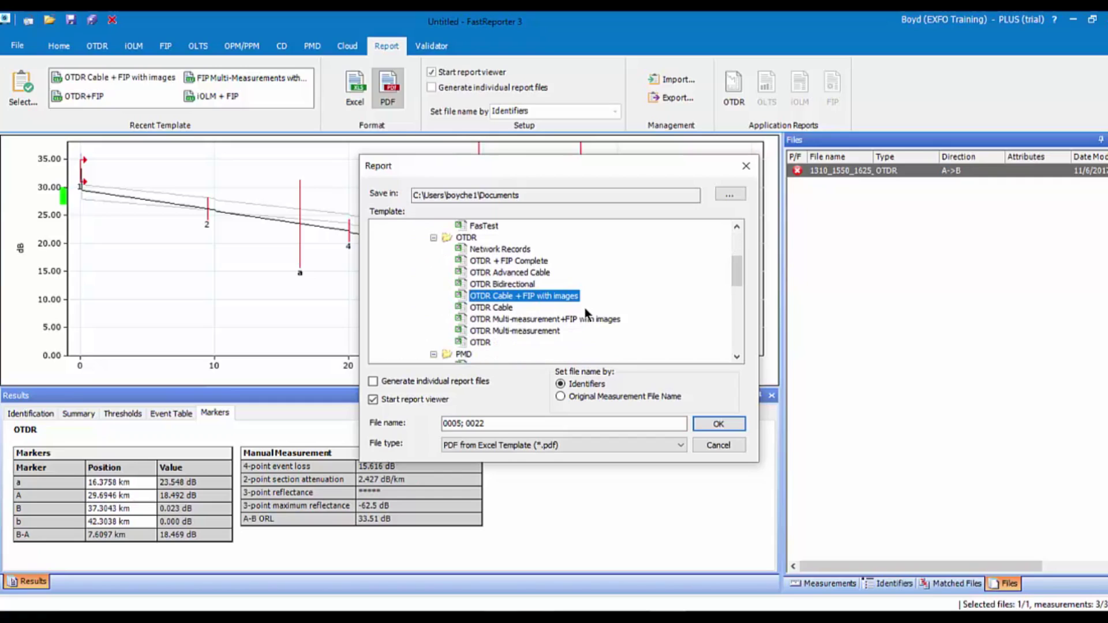
{"action": "left_click", "coordinate": [479, 343]}
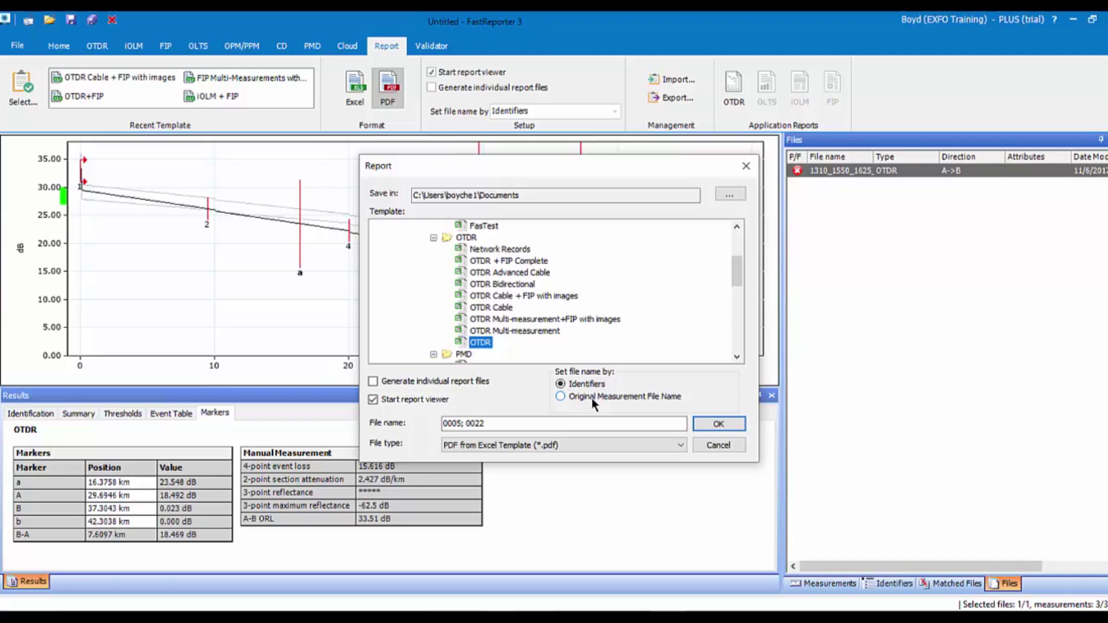
{"action": "left_click", "coordinate": [718, 424]}
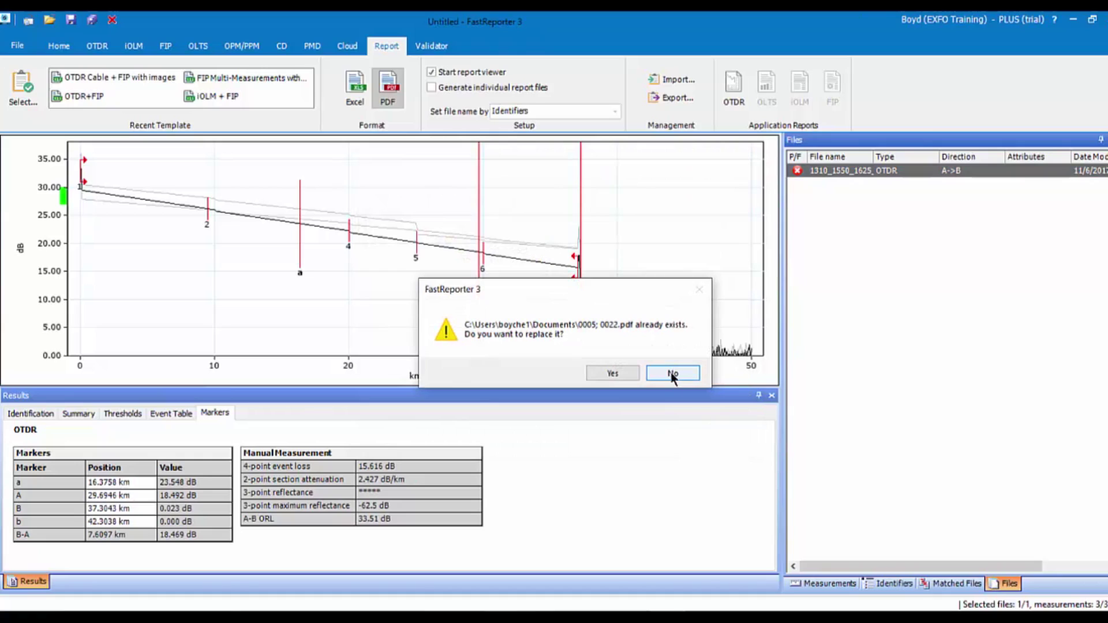
{"action": "left_click", "coordinate": [616, 373]}
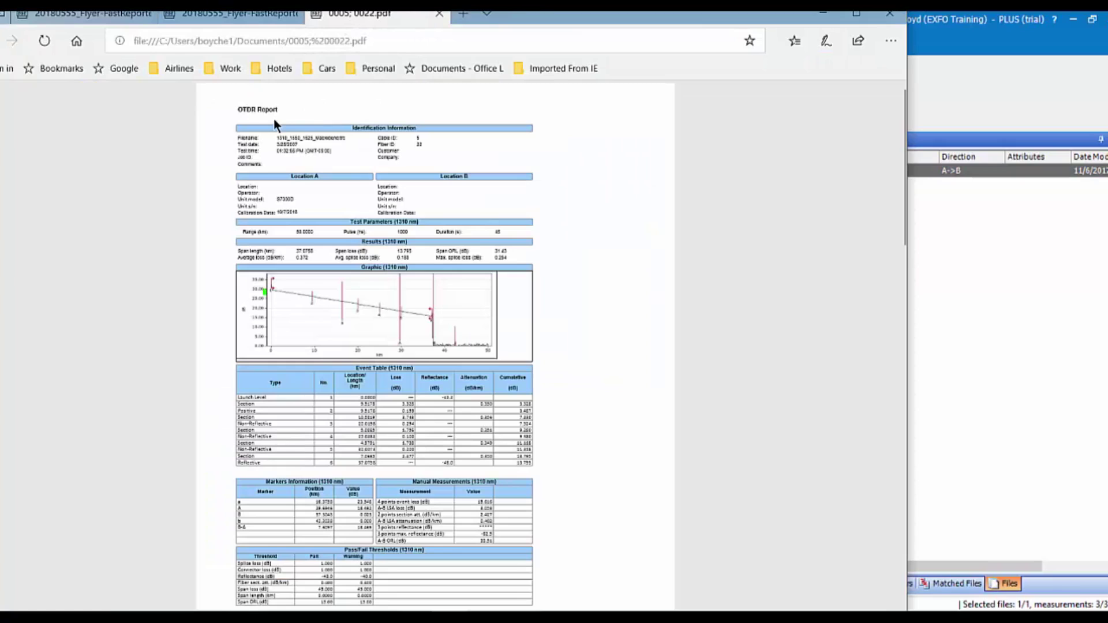
Step: Examine the graphs, event tables and pass/fail thresholds for all three wavelengths in the PDF report, and close the report viewer
{"action": "scroll", "coordinate": [598, 225], "scroll_direction": "down", "scroll_amount": 3}
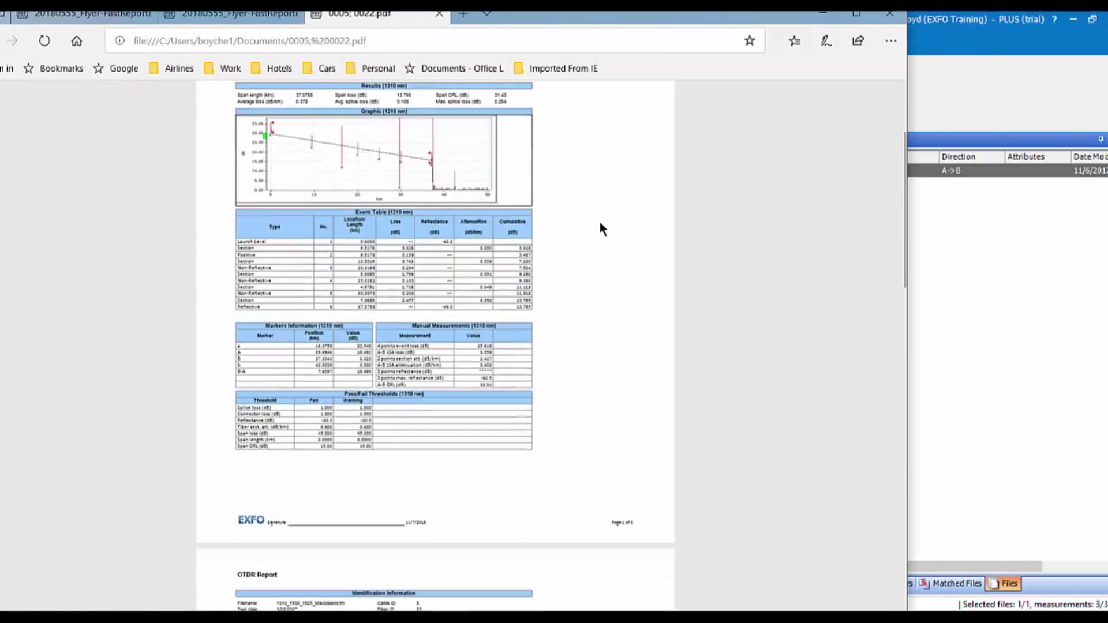
{"action": "scroll", "coordinate": [597, 218], "scroll_direction": "up", "scroll_amount": 2}
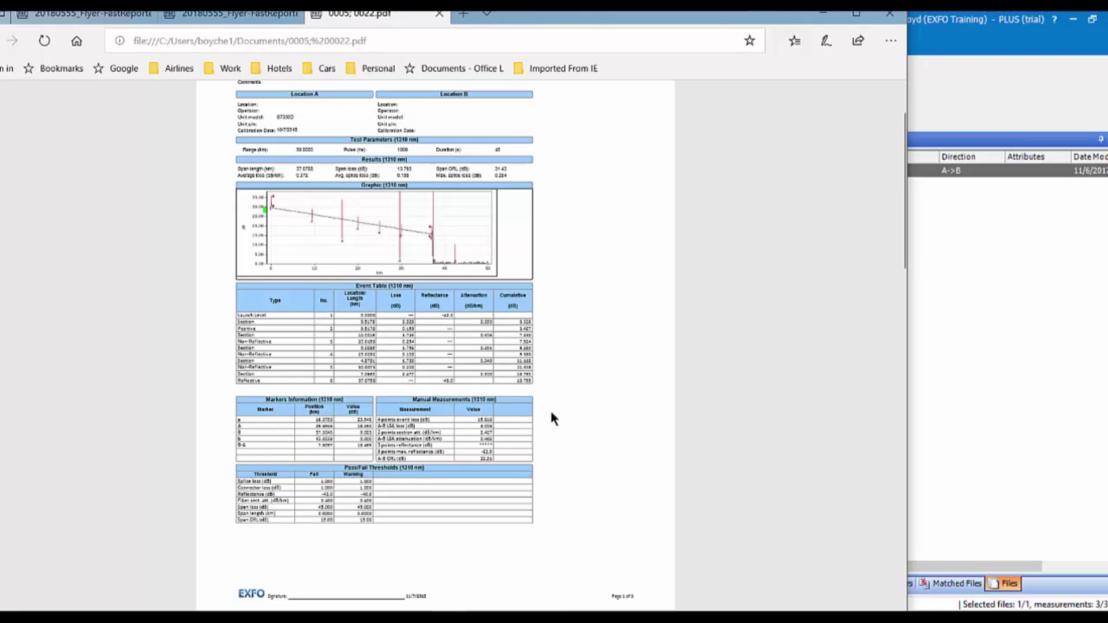
{"action": "scroll", "coordinate": [556, 387], "scroll_direction": "down", "scroll_amount": 2}
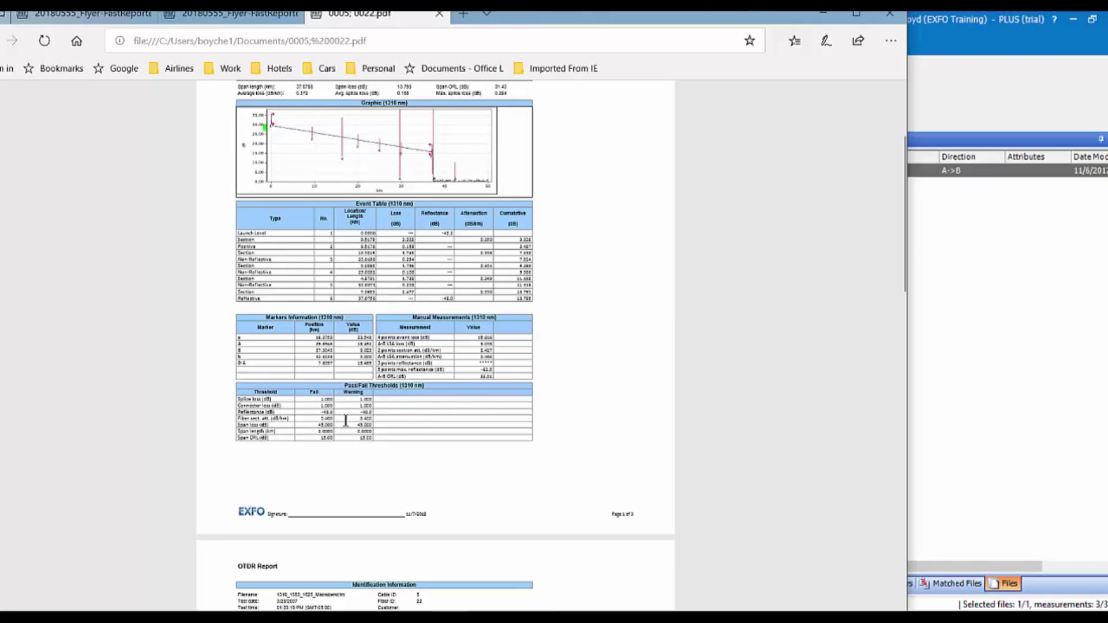
{"action": "scroll", "coordinate": [596, 358], "scroll_direction": "down", "scroll_amount": 5}
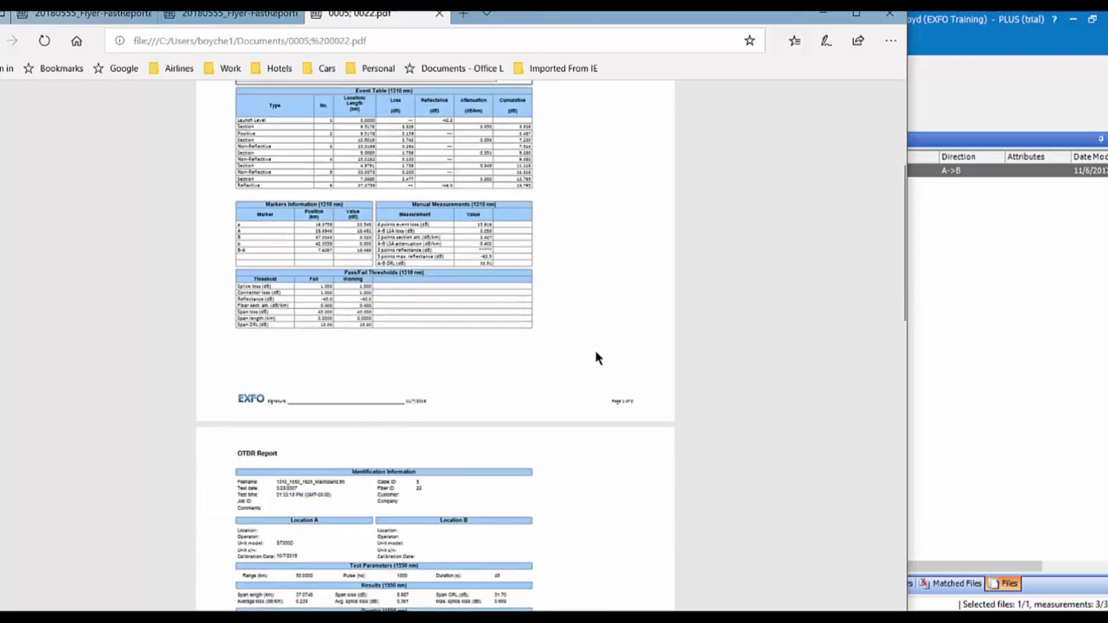
{"action": "scroll", "coordinate": [598, 356], "scroll_direction": "down", "scroll_amount": 2}
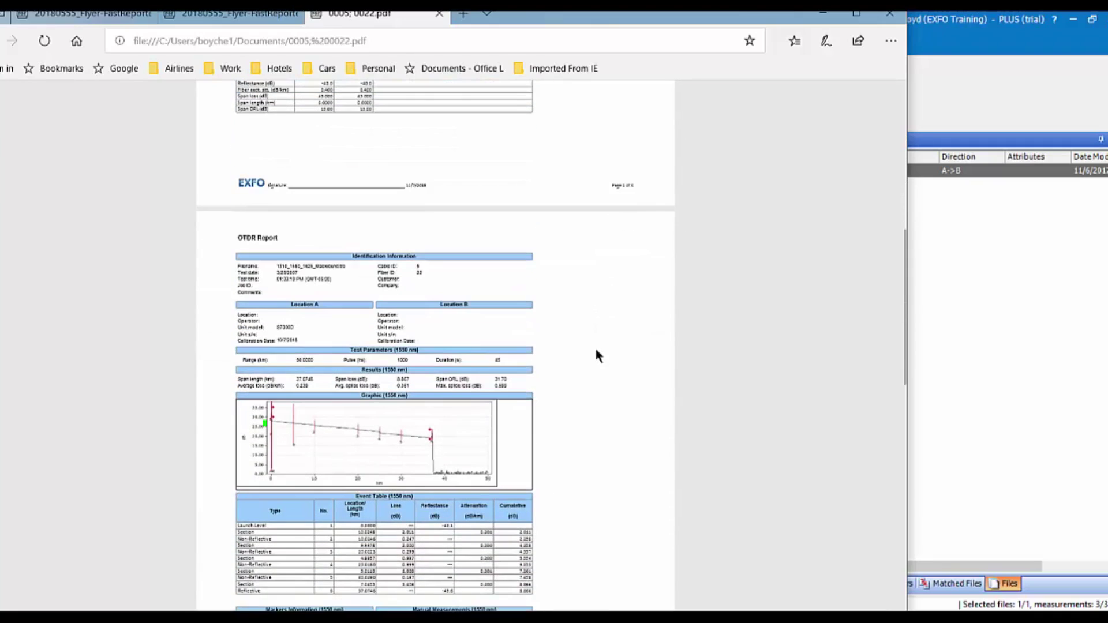
{"action": "scroll", "coordinate": [598, 356], "scroll_direction": "down", "scroll_amount": 2}
{"action": "scroll", "coordinate": [596, 354], "scroll_direction": "down", "scroll_amount": 15}
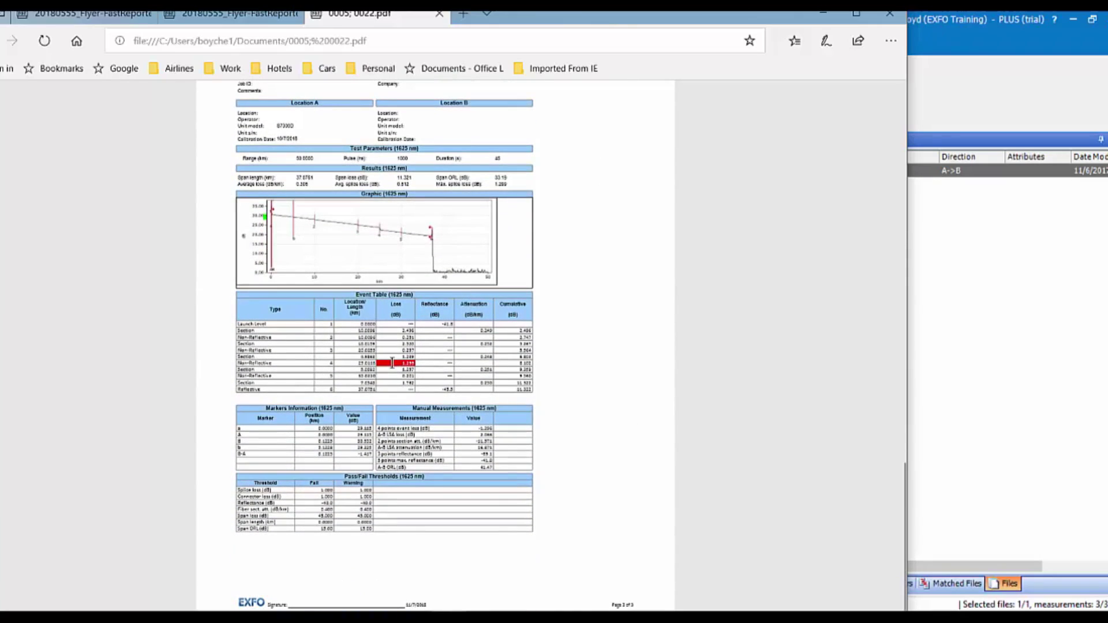
{"action": "scroll", "coordinate": [449, 286], "scroll_direction": "up", "scroll_amount": 2}
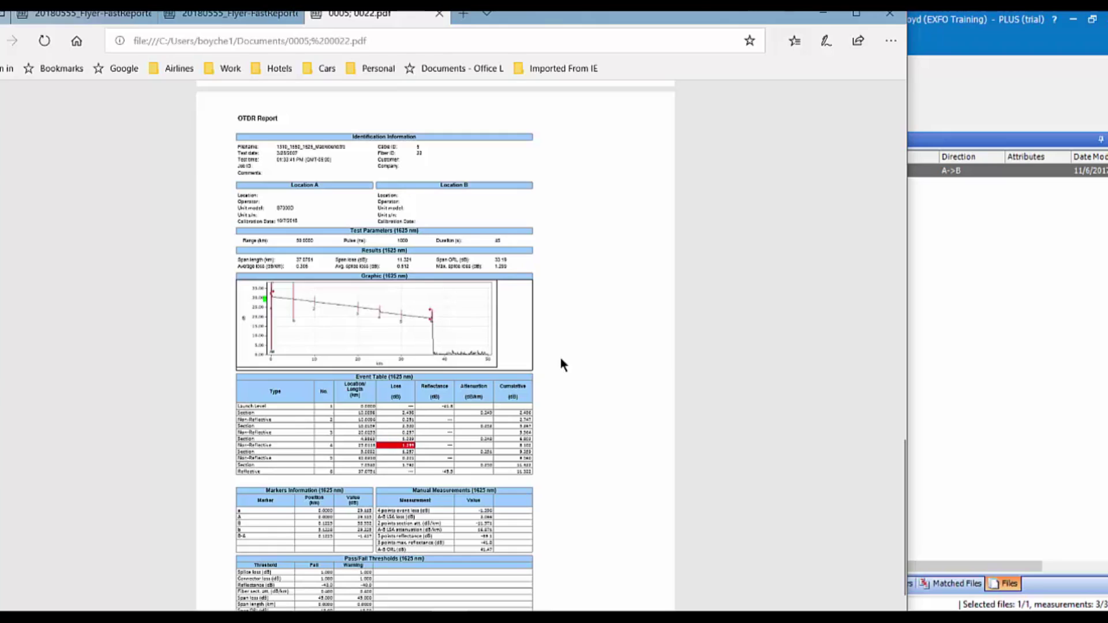
{"action": "scroll", "coordinate": [632, 355], "scroll_direction": "down", "scroll_amount": 2}
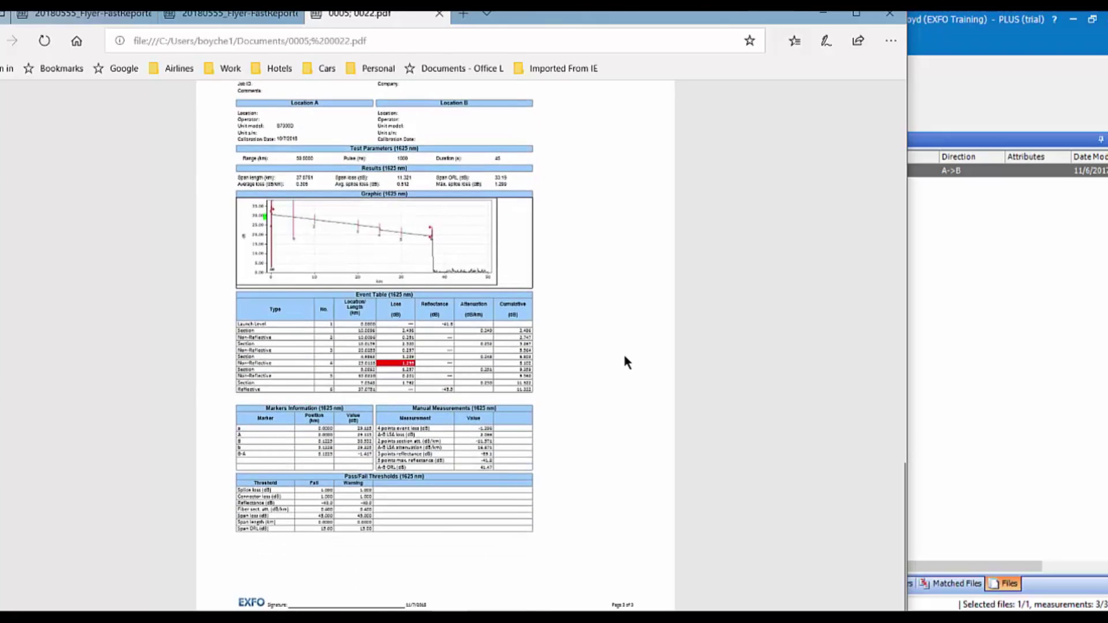
{"action": "scroll", "coordinate": [622, 351], "scroll_direction": "up", "scroll_amount": 10}
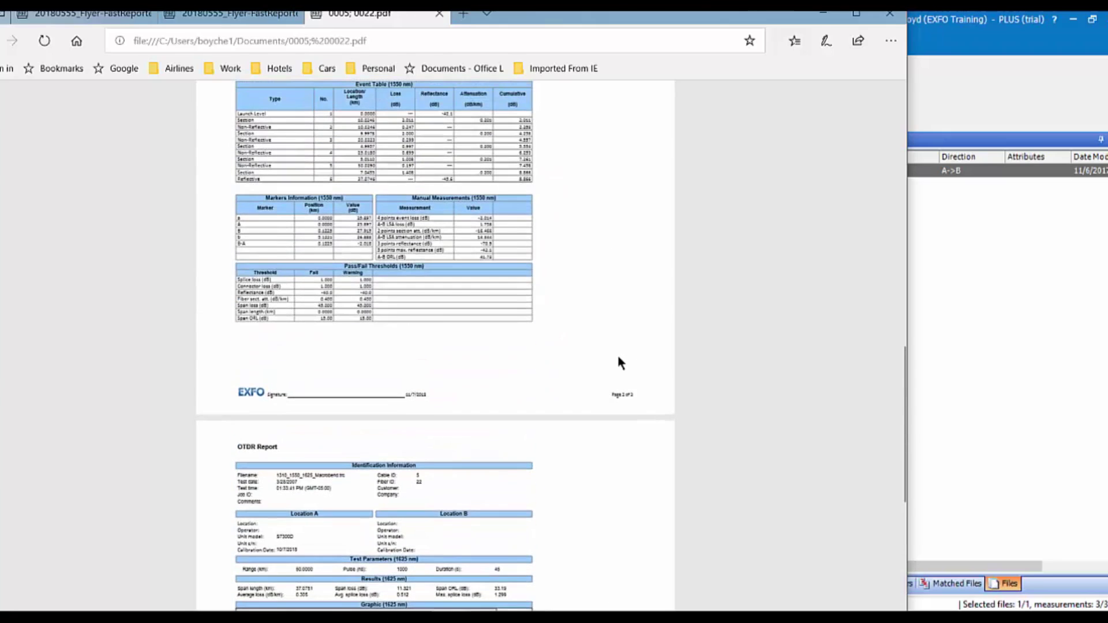
{"action": "left_click", "coordinate": [892, 22]}
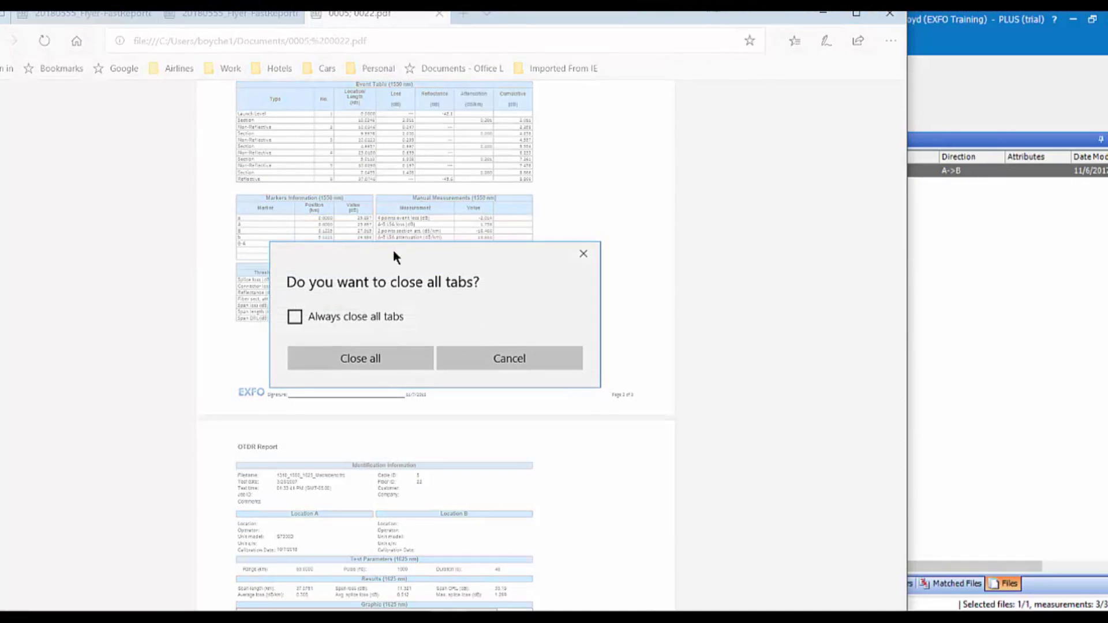
{"action": "left_click", "coordinate": [379, 369]}
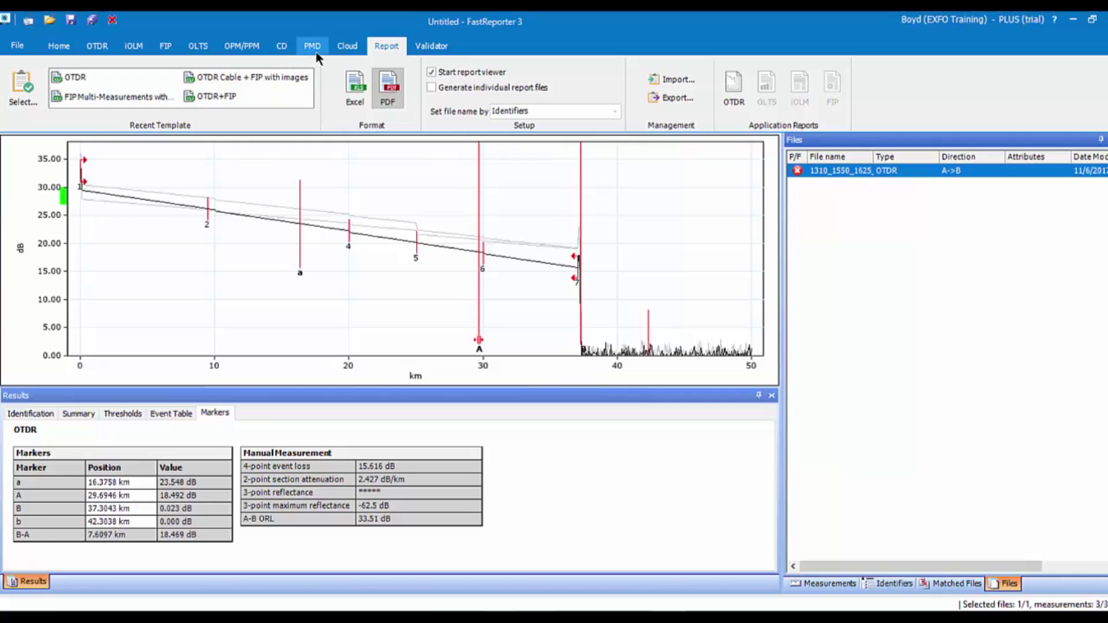
Step: Open the sample file Single_fiber_Single_mode_Connector_Analysis_PASS_defects_1.cmax from the FIP Single-Fiber Connectors folder
{"action": "left_click", "coordinate": [30, 55]}
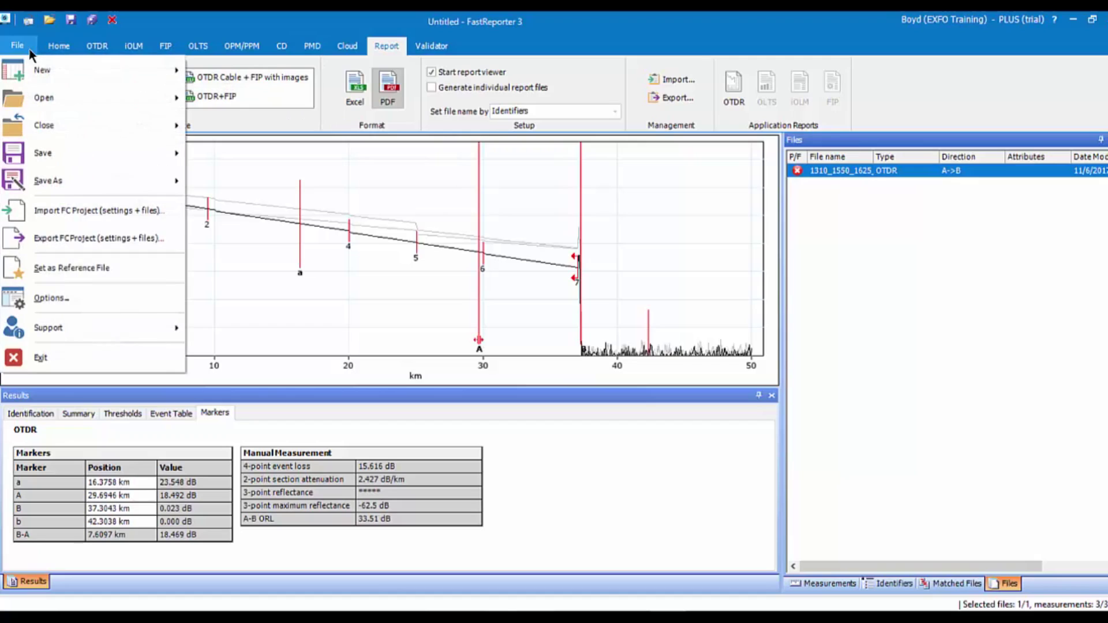
{"action": "mouse_move", "coordinate": [53, 104]}
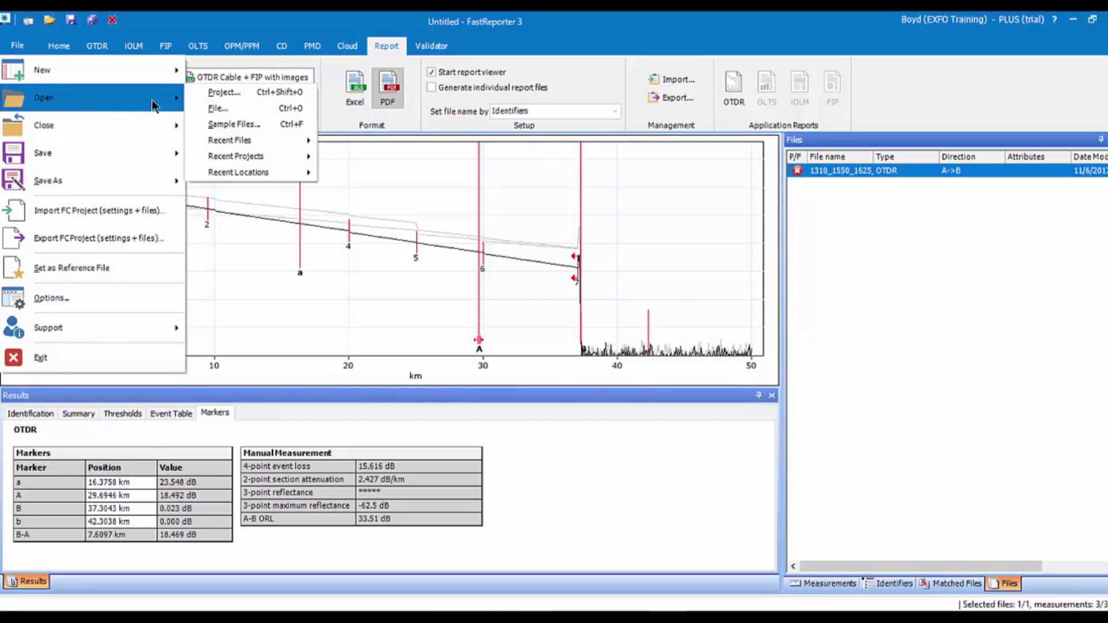
{"action": "left_click", "coordinate": [259, 123]}
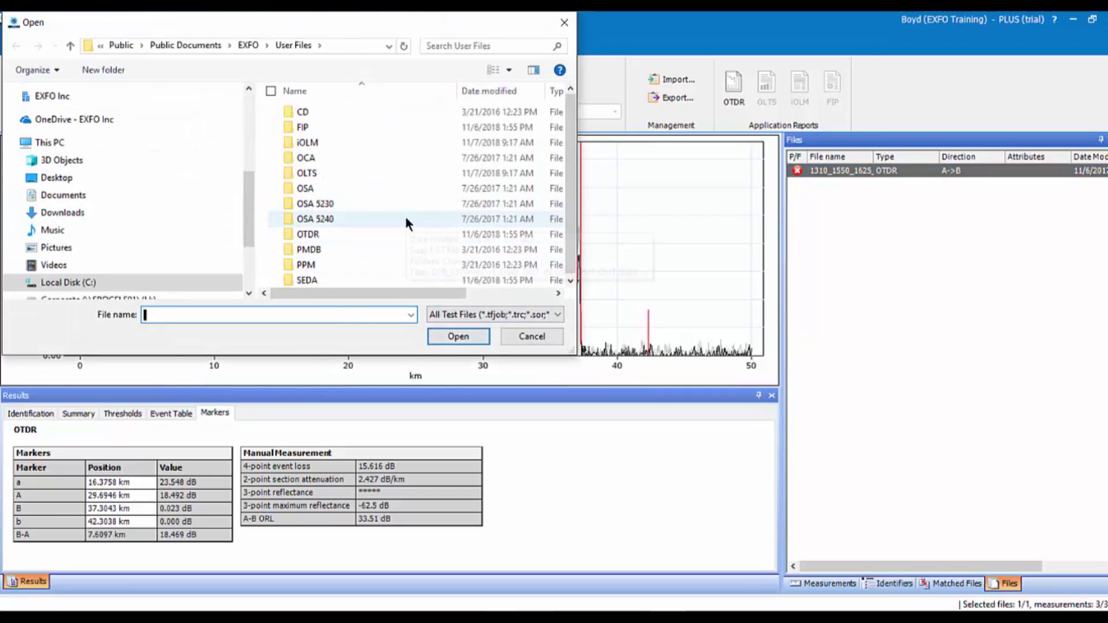
{"action": "double_click", "coordinate": [334, 122]}
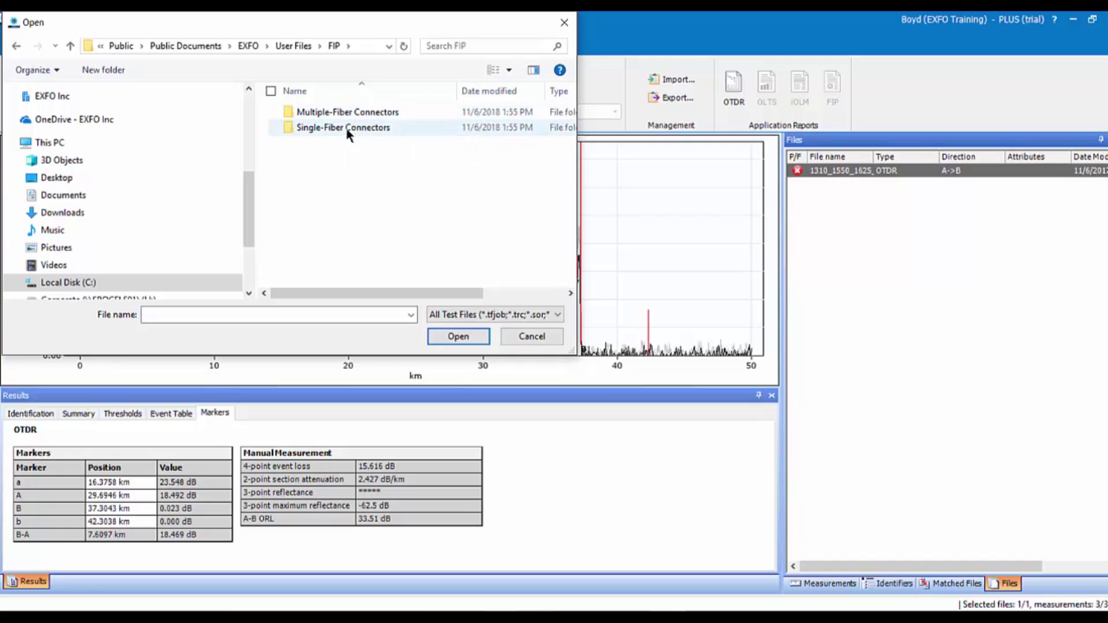
{"action": "left_click", "coordinate": [311, 133]}
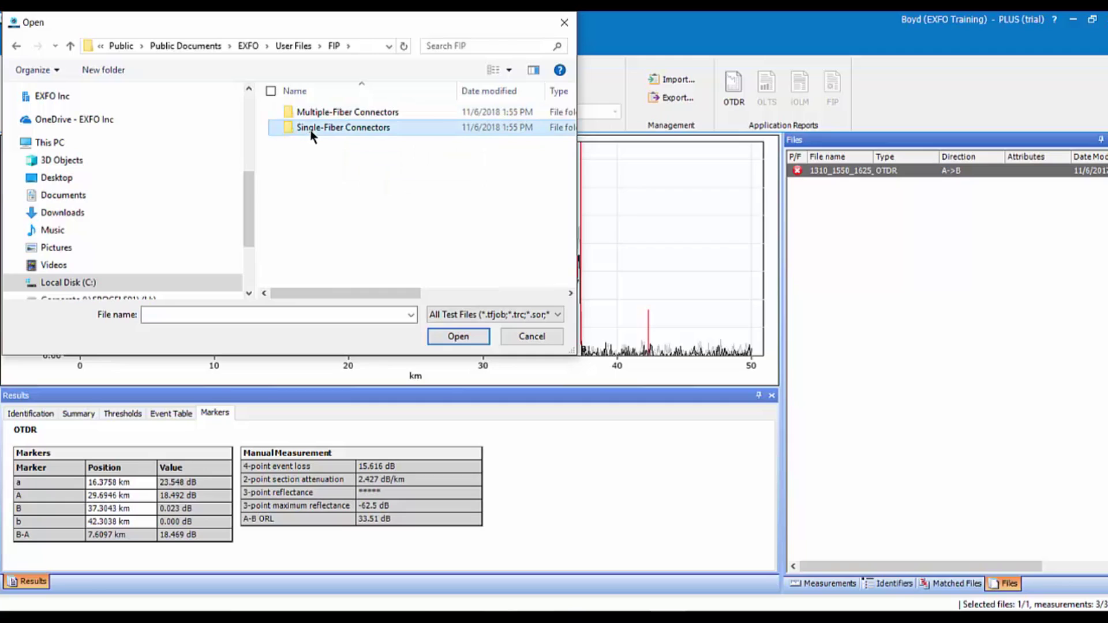
{"action": "double_click", "coordinate": [310, 130]}
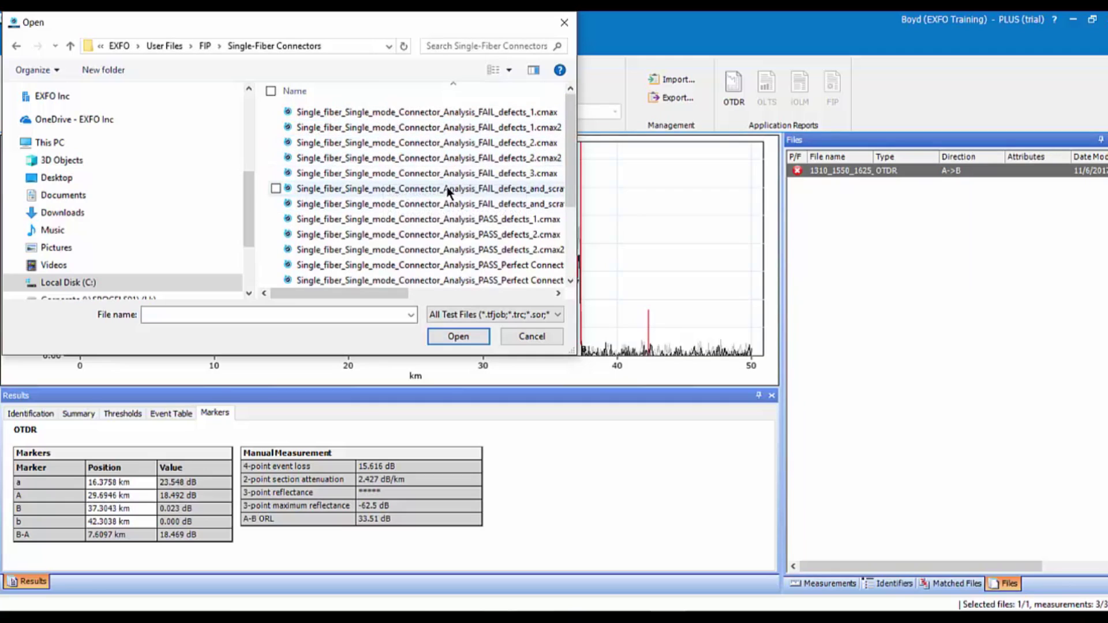
{"action": "left_click", "coordinate": [438, 221]}
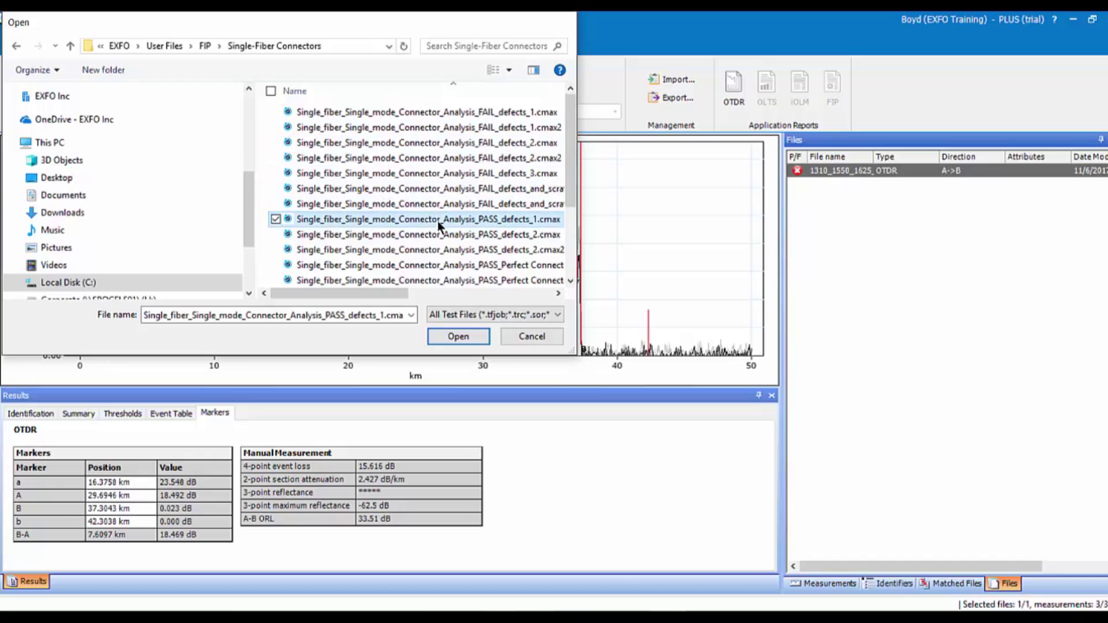
{"action": "double_click", "coordinate": [437, 221]}
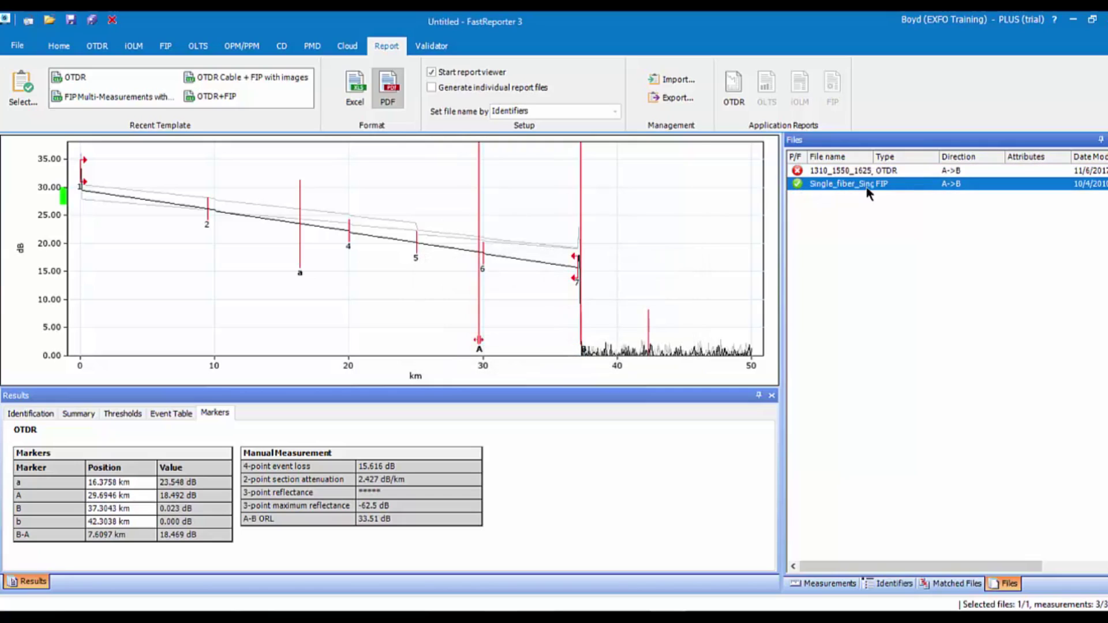
Step: View the FIP connector inspection images and results, and switch back to the 1310_1550_1625_Macrobend.trc measurement
{"action": "left_click", "coordinate": [865, 185]}
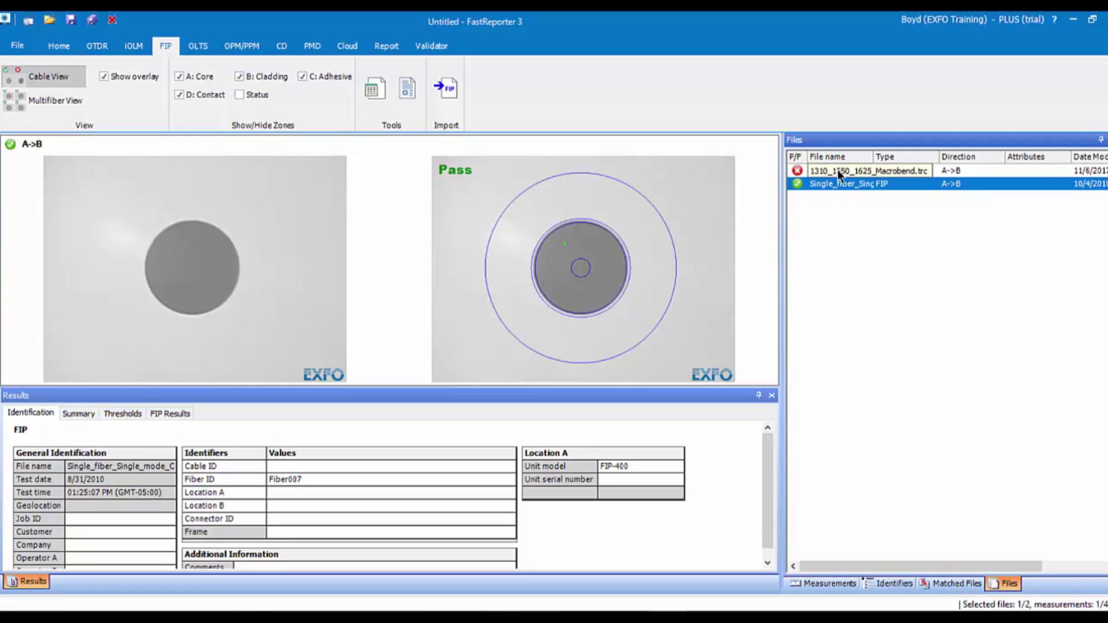
{"action": "left_click", "coordinate": [837, 169]}
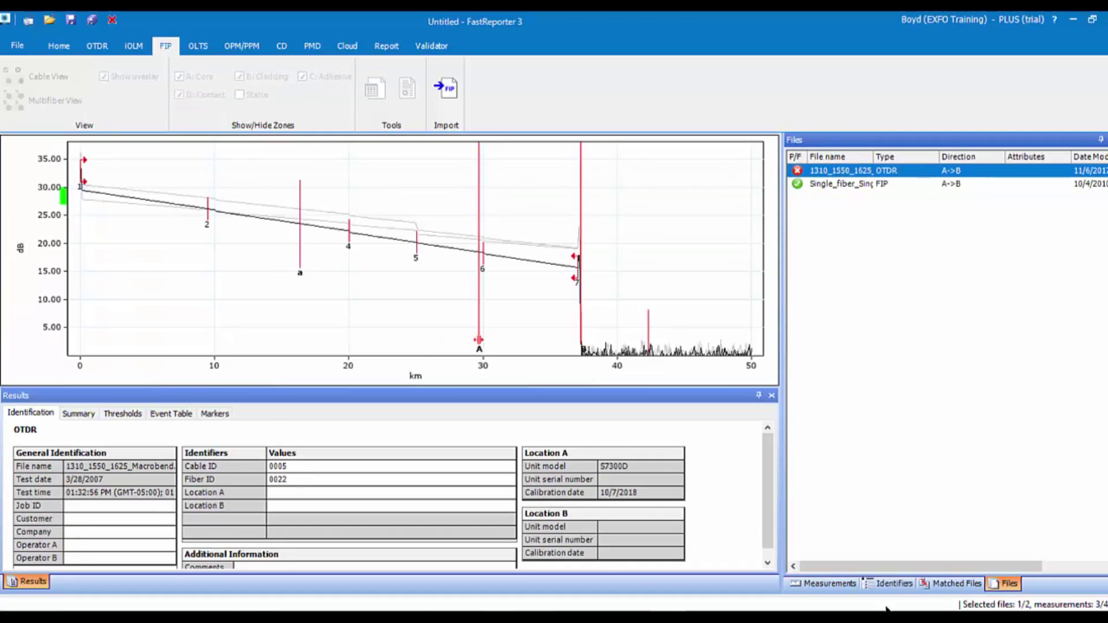
Step: Check how the OTDR and FIP files are grouped by identifiers in the matched files list, and return to the file list
{"action": "left_click", "coordinate": [923, 583]}
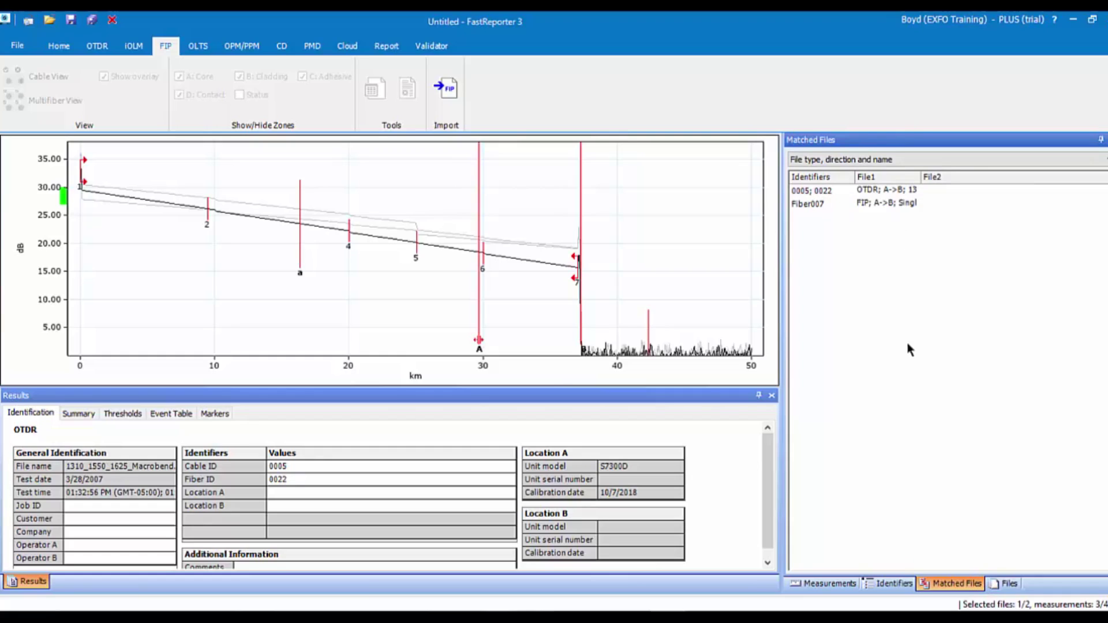
{"action": "left_click", "coordinate": [810, 190]}
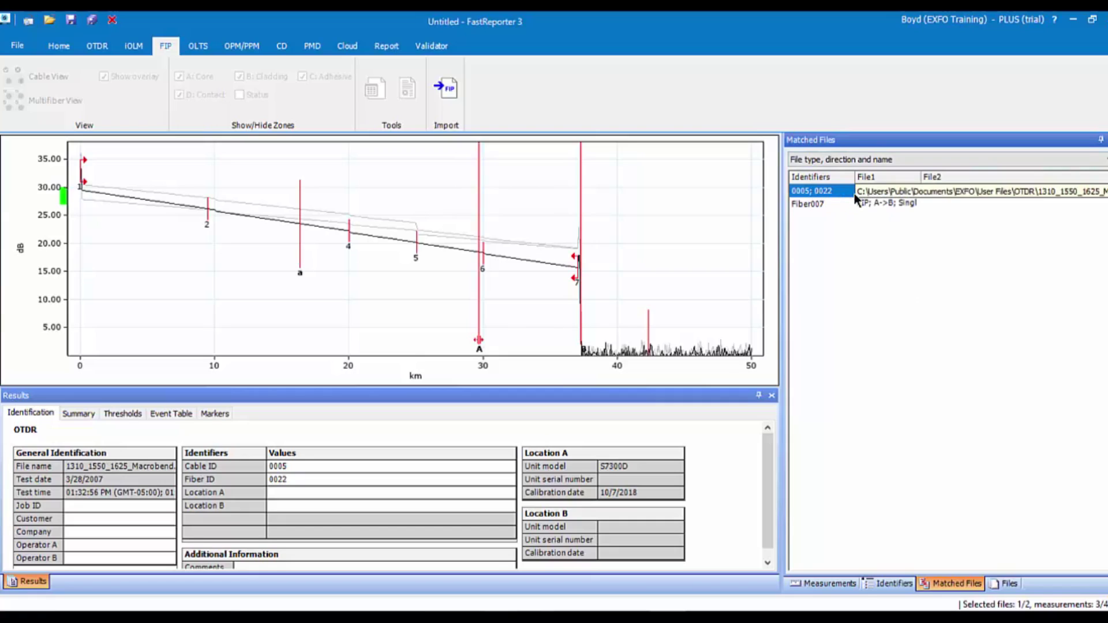
{"action": "left_click", "coordinate": [993, 580]}
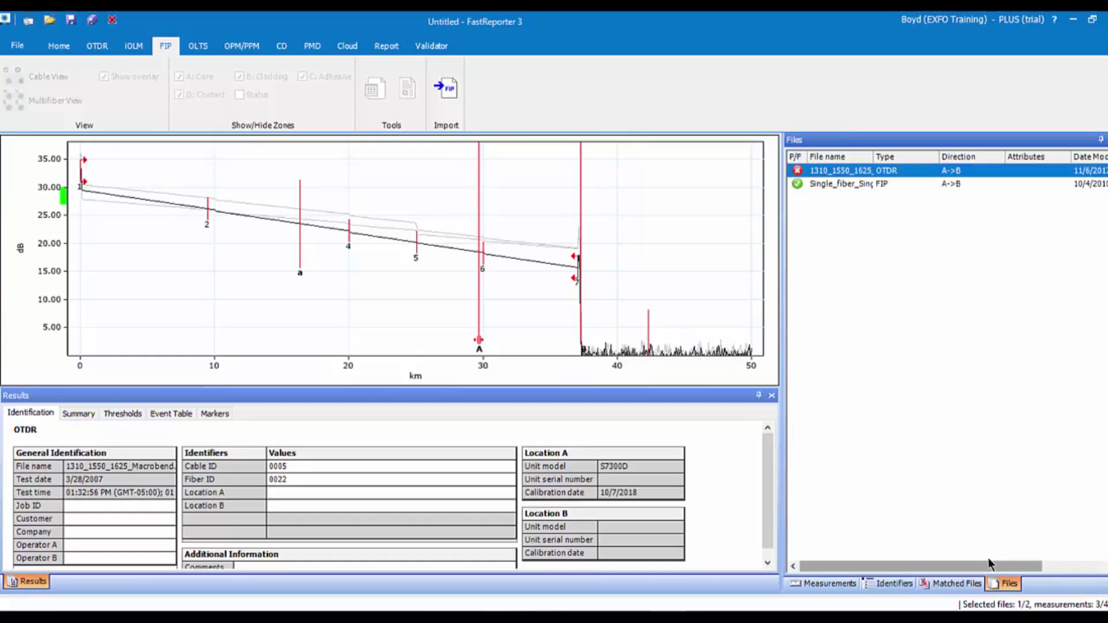
{"action": "left_click", "coordinate": [847, 172]}
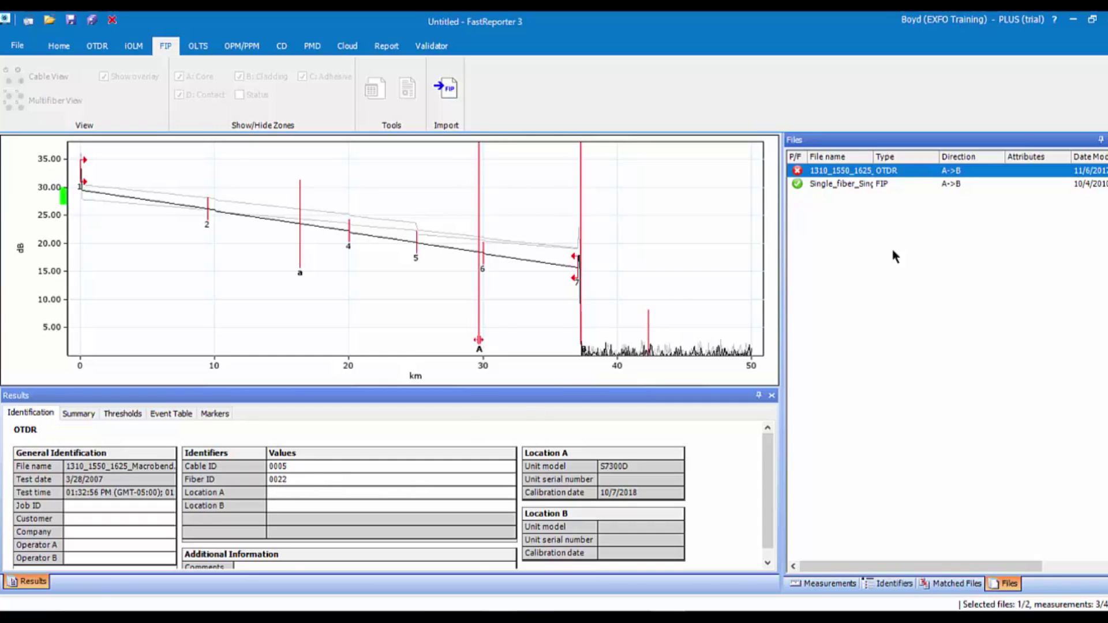
Step: Set the Fiber ID of the FIP connector file to 1
{"action": "left_click", "coordinate": [844, 191]}
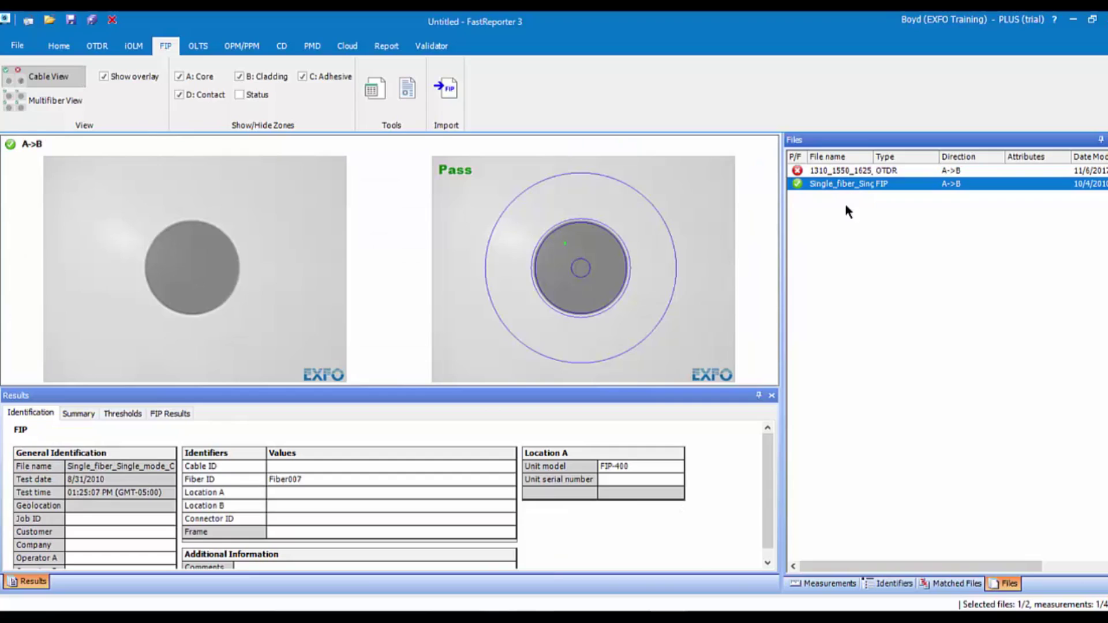
{"action": "left_click", "coordinate": [308, 479]}
{"action": "left_click", "coordinate": [307, 478]}
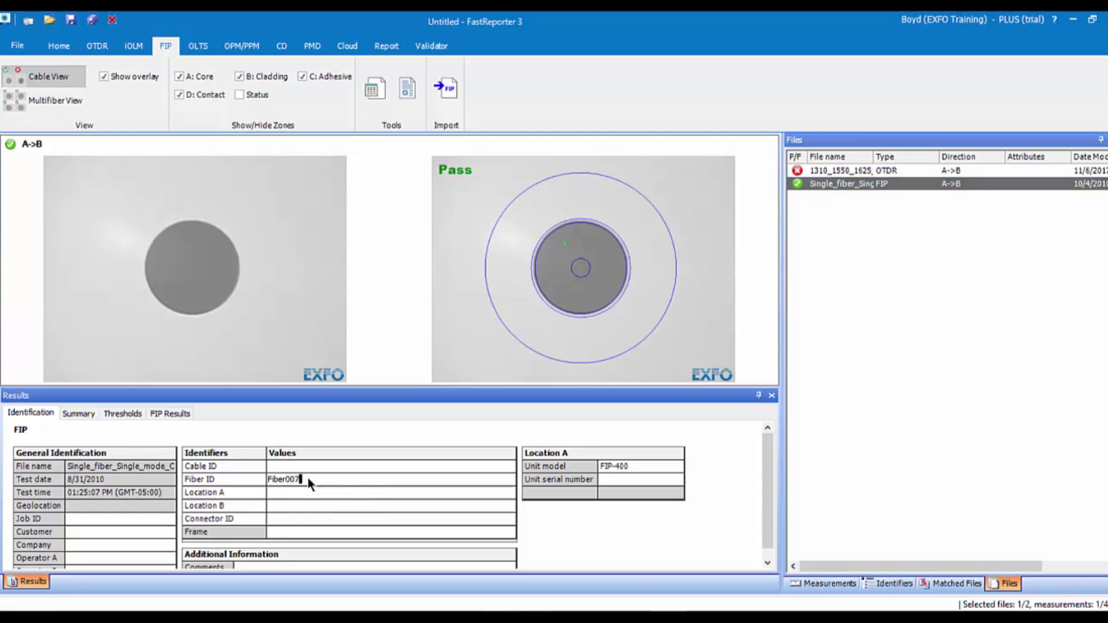
{"action": "key", "text": "BackSpace"}
{"action": "key", "text": "BackSpace"}
{"action": "key", "text": "BackSpace"}
{"action": "key", "text": "BackSpace"}
{"action": "key", "text": "BackSpace"}
{"action": "key", "text": "BackSpace"}
{"action": "key", "text": "BackSpace"}
{"action": "key", "text": "BackSpace"}
{"action": "type", "text": "1"}
{"action": "left_click", "coordinate": [900, 137]}
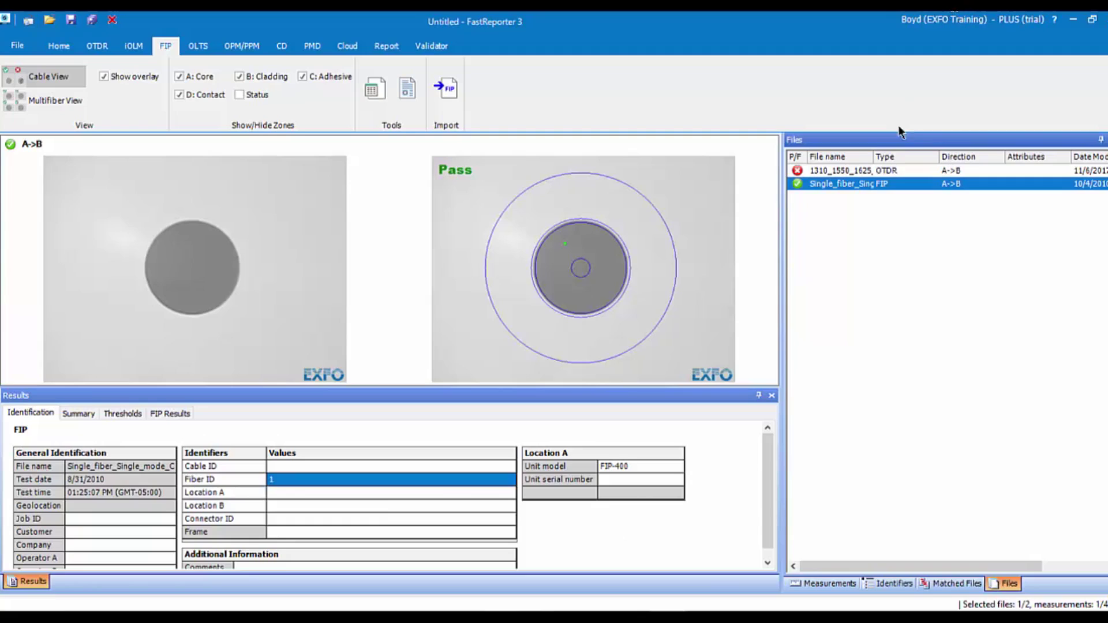
Step: Clear the Cable ID of the 1310_1550_1625_Macrobend.trc OTDR file and set its Fiber ID to 1
{"action": "left_click", "coordinate": [887, 172]}
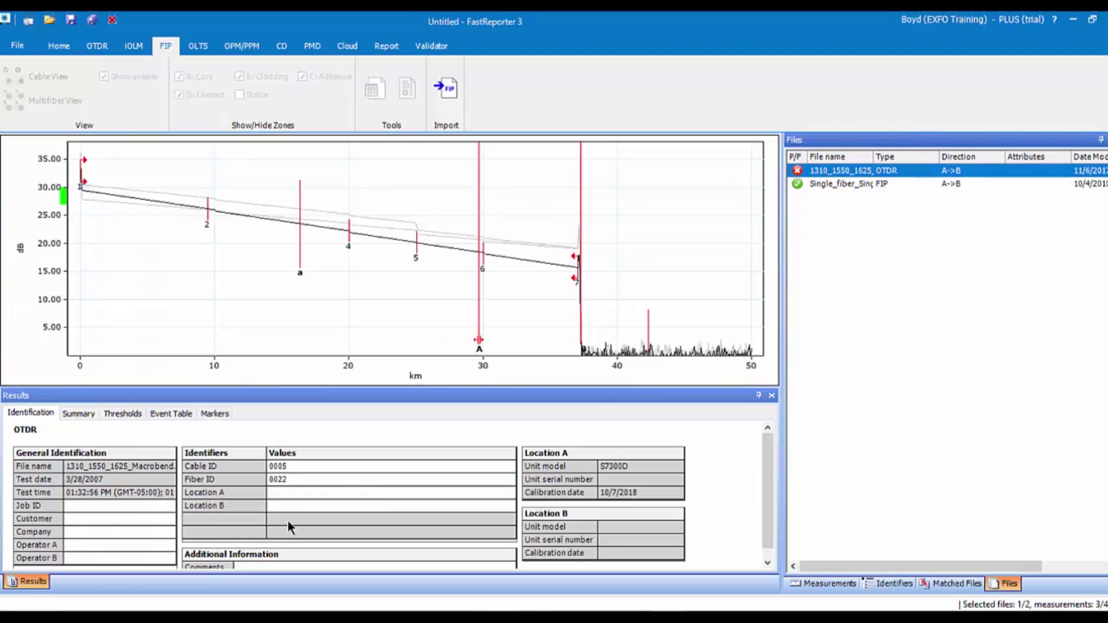
{"action": "left_click", "coordinate": [309, 467]}
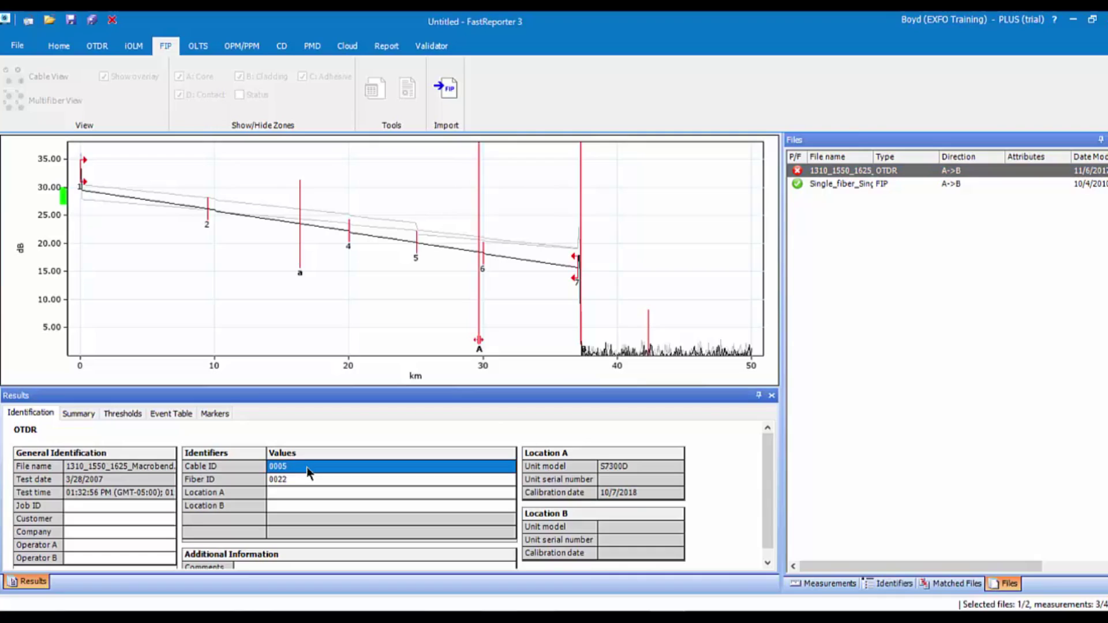
{"action": "left_click", "coordinate": [310, 467]}
{"action": "key", "text": "BackSpace"}
{"action": "key", "text": "BackSpace"}
{"action": "key", "text": "BackSpace"}
{"action": "key", "text": "BackSpace"}
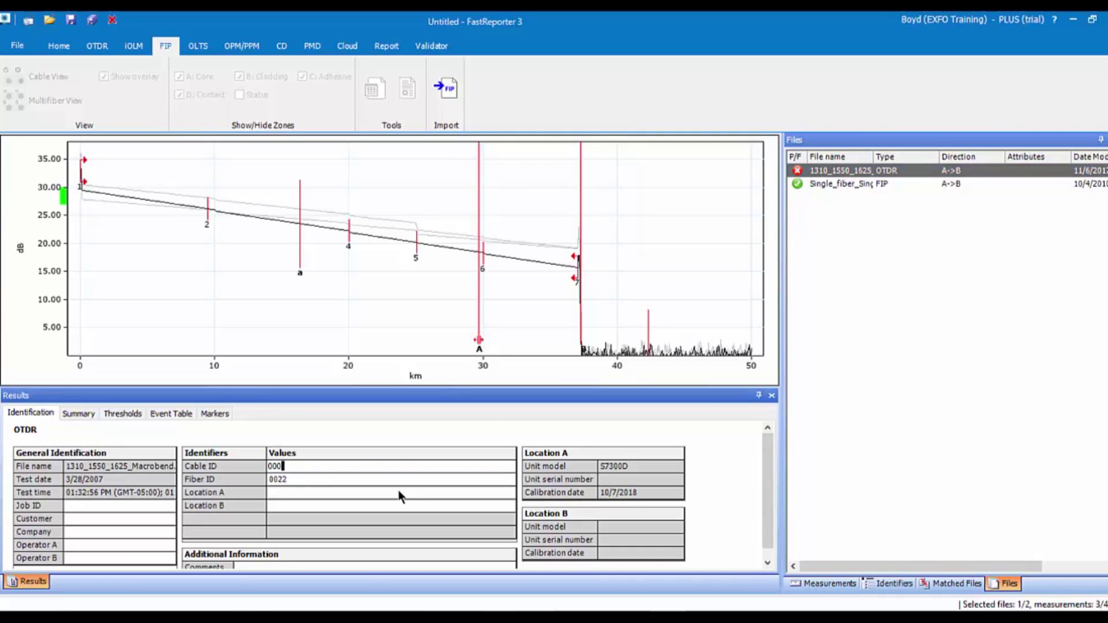
{"action": "left_click", "coordinate": [311, 472]}
{"action": "left_click", "coordinate": [313, 479]}
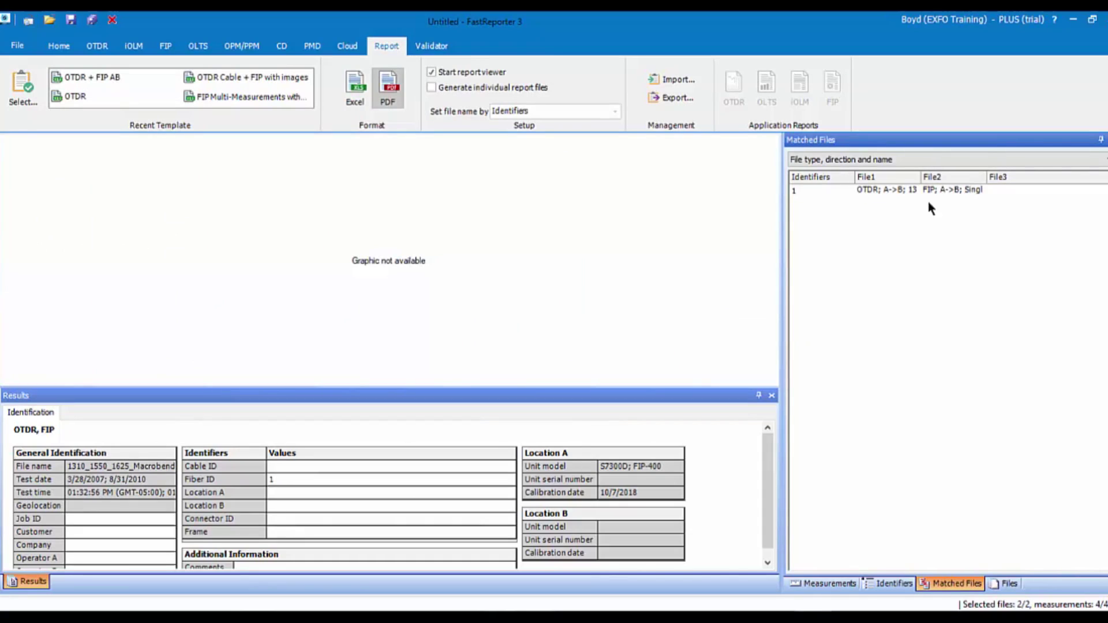
Step: Generate a PDF report of both files named Training Test, using the OTDR + Loss (AB-BA) + FIP (AB-BA) summary template
{"action": "left_click", "coordinate": [1007, 583]}
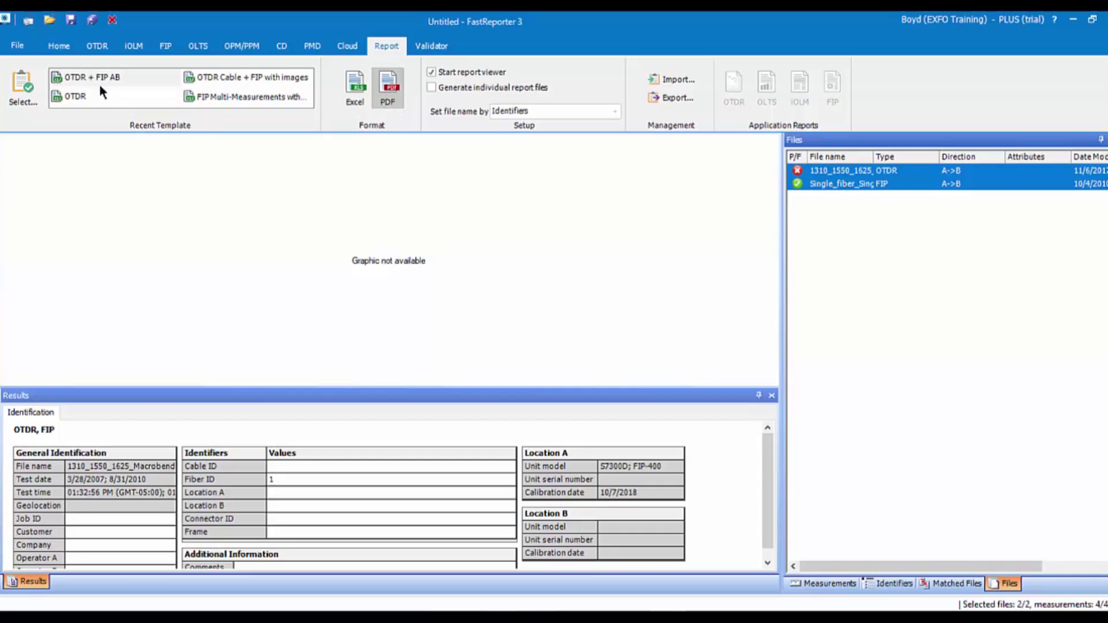
{"action": "left_click", "coordinate": [23, 86]}
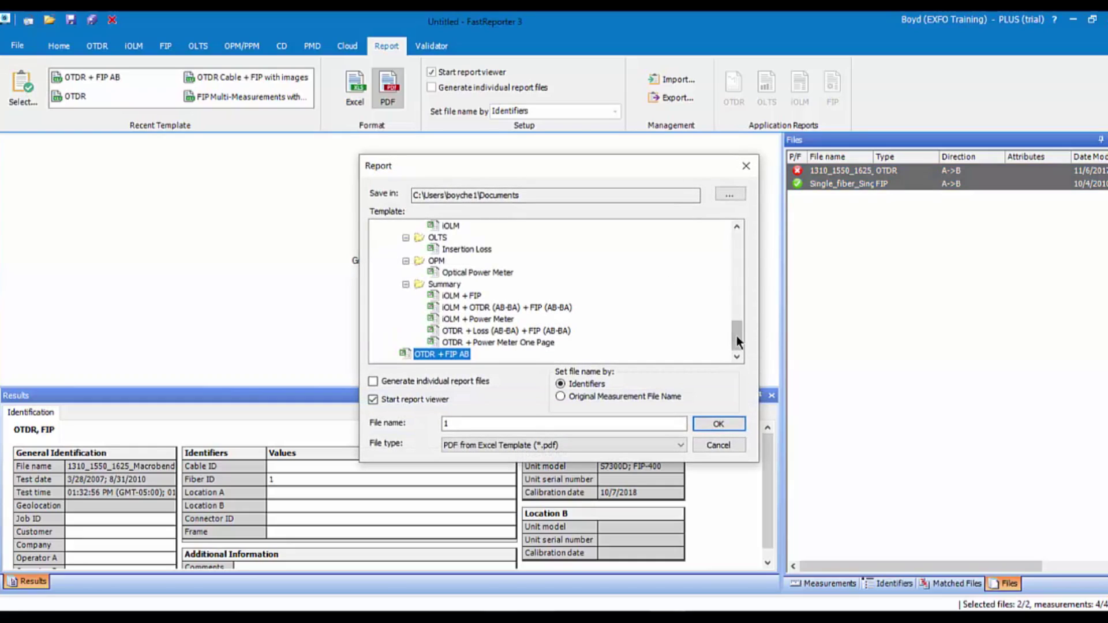
{"action": "left_click_drag", "start_coordinate": [735, 327], "coordinate": [742, 352]}
{"action": "left_click", "coordinate": [531, 424]}
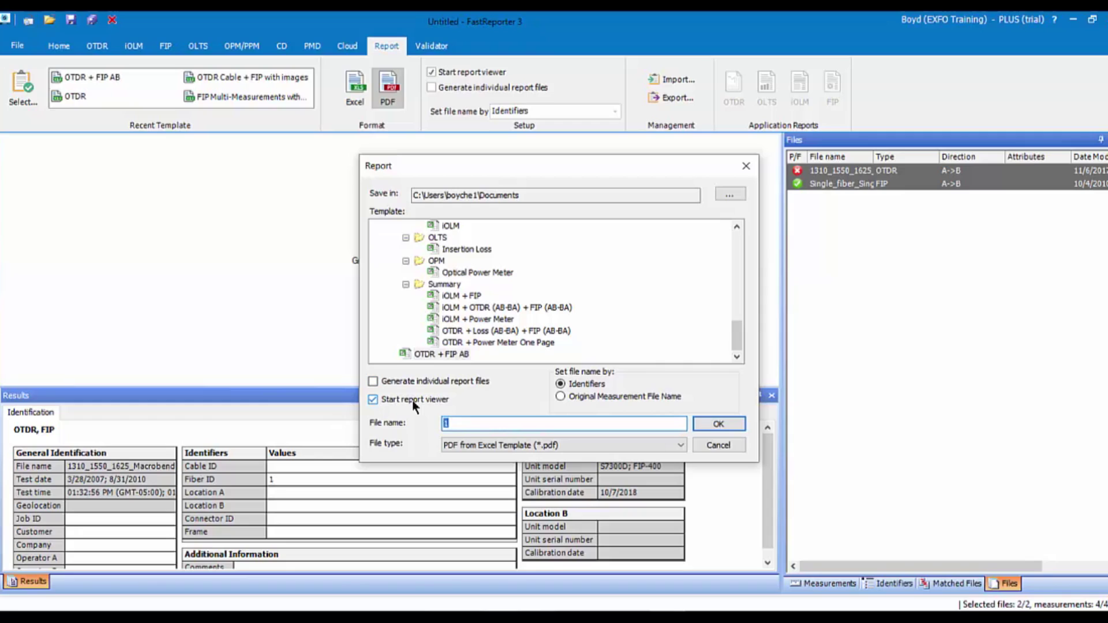
{"action": "type", "text": "Training Test"}
{"action": "left_click", "coordinate": [711, 425]}
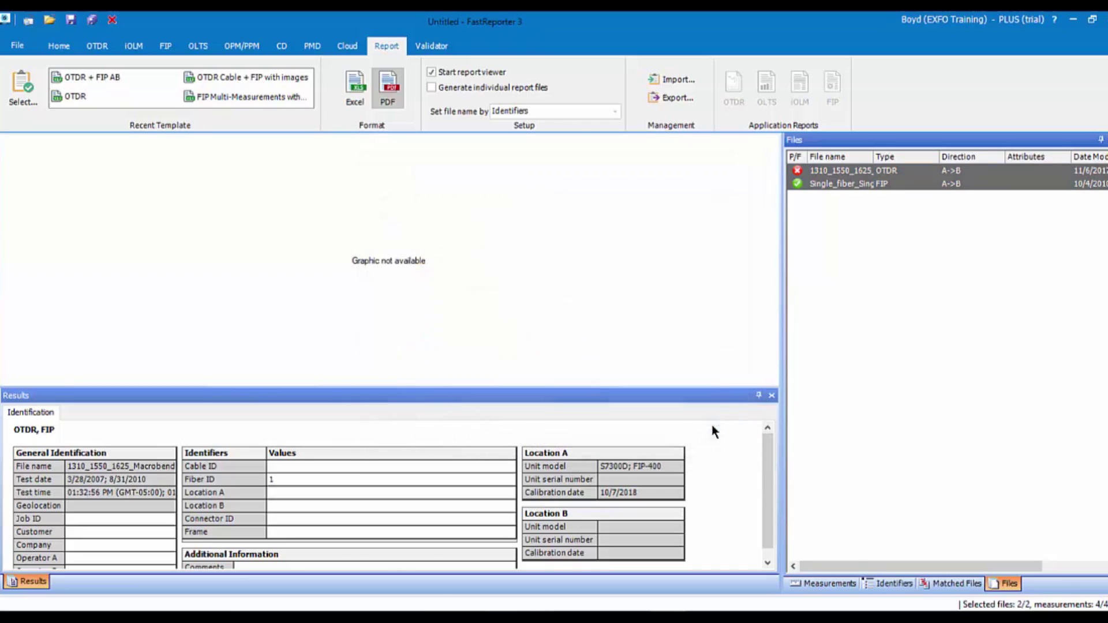
{"action": "left_click", "coordinate": [629, 371]}
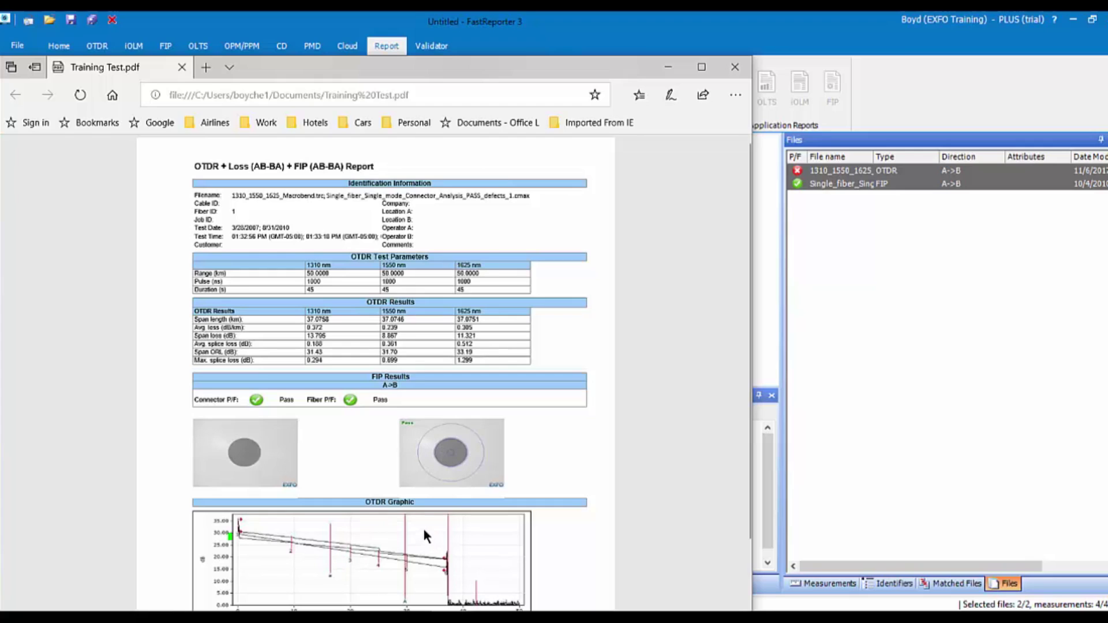
Step: Review the OTDR results, connector images, OTDR graphic and event table in the combined report, and close the report viewer
{"action": "scroll", "coordinate": [423, 530], "scroll_direction": "down", "scroll_amount": 2}
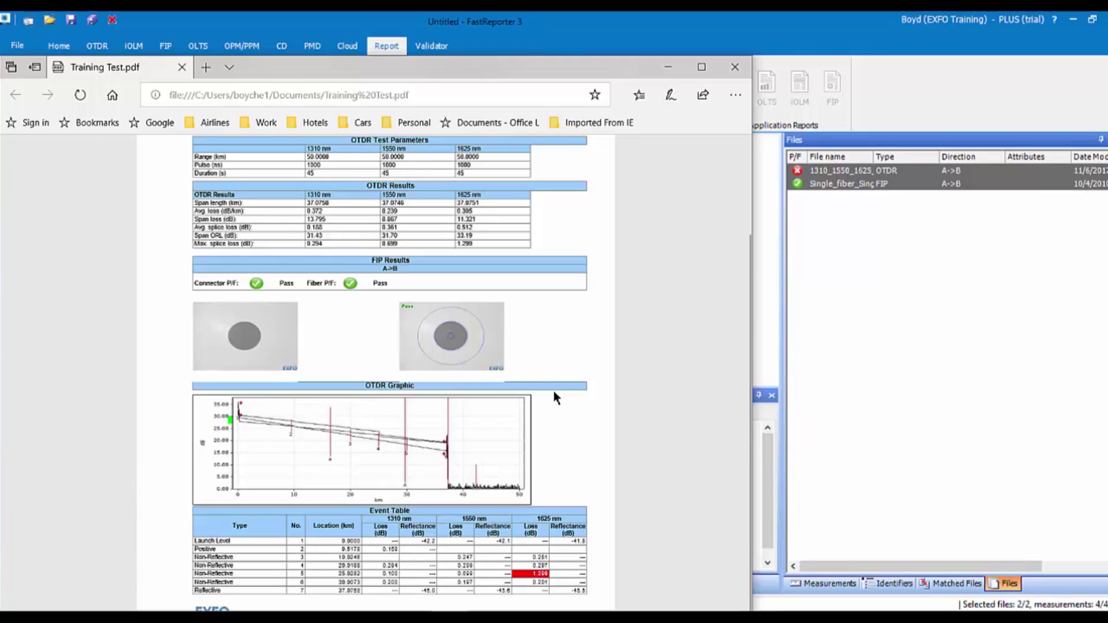
{"action": "left_click", "coordinate": [554, 437]}
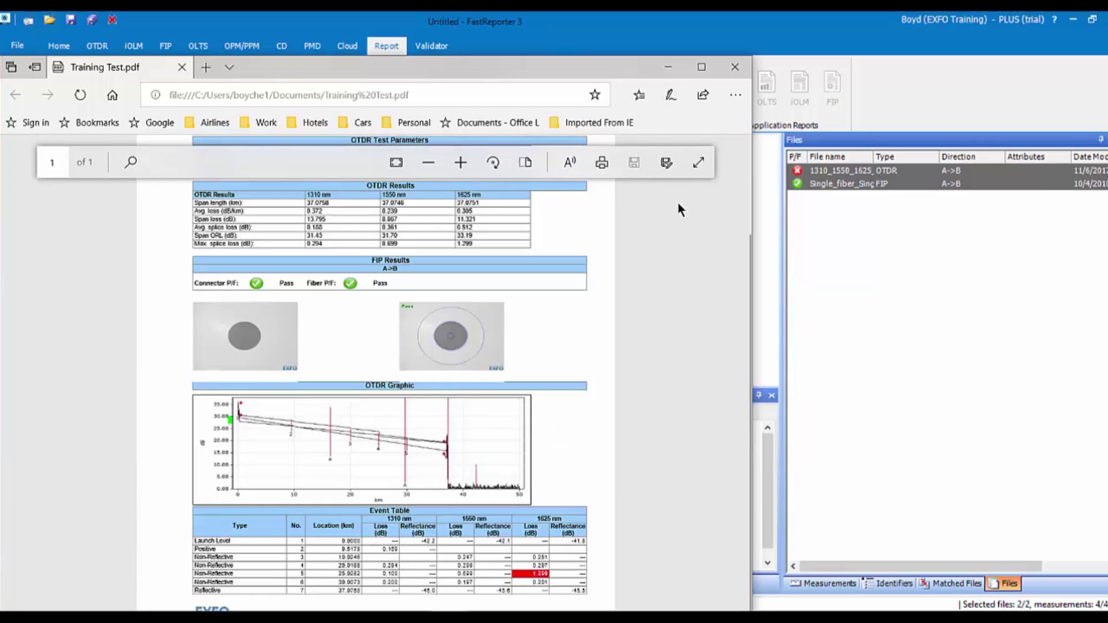
{"action": "left_click", "coordinate": [735, 67]}
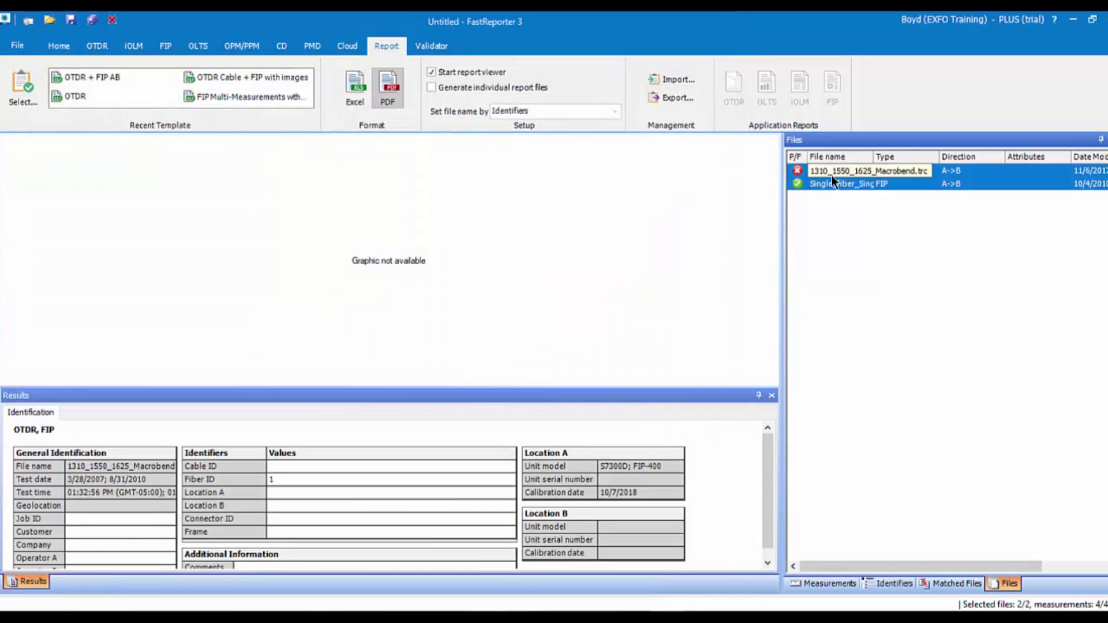
Step: Remove both the OTDR and FIP files from the project without saving their changes
{"action": "left_click", "coordinate": [830, 171]}
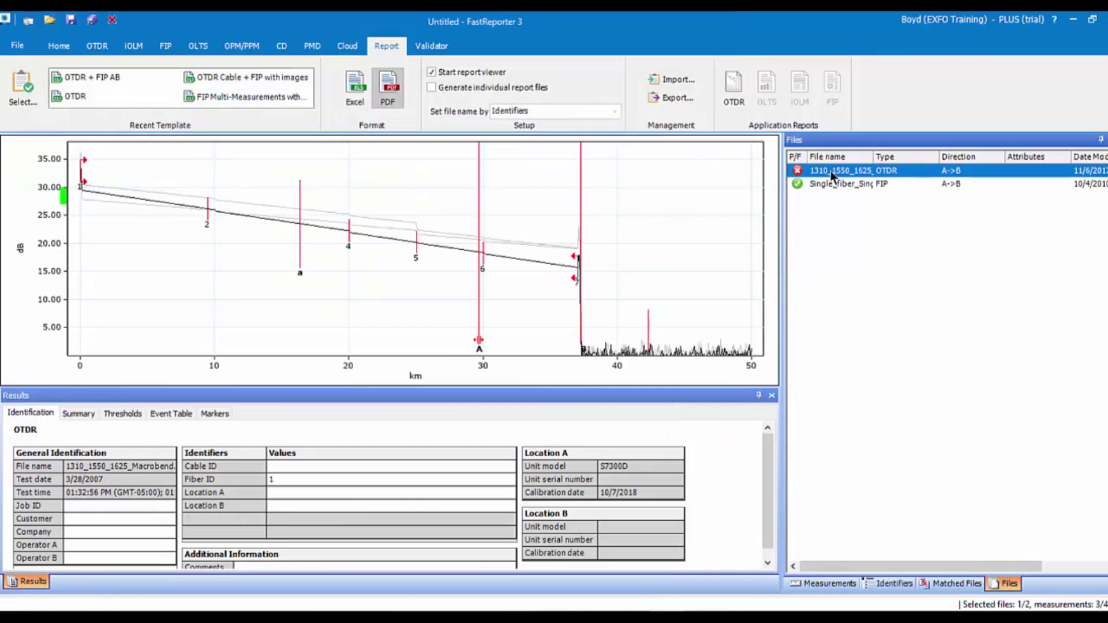
{"action": "left_click", "coordinate": [840, 185], "text": "ctrl"}
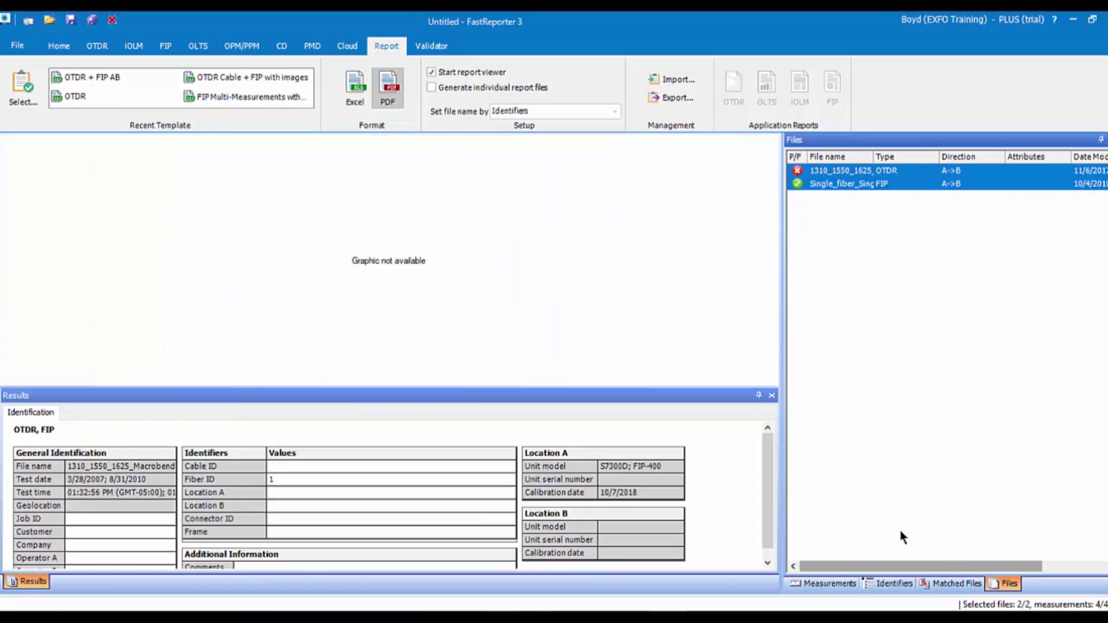
{"action": "right_click", "coordinate": [838, 171]}
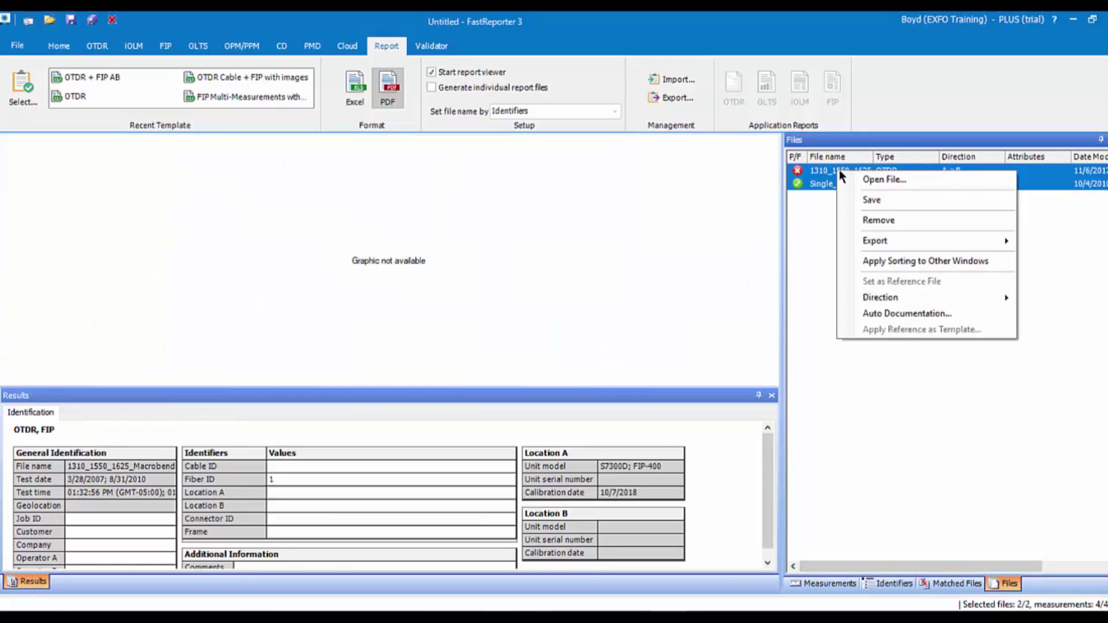
{"action": "left_click", "coordinate": [873, 219]}
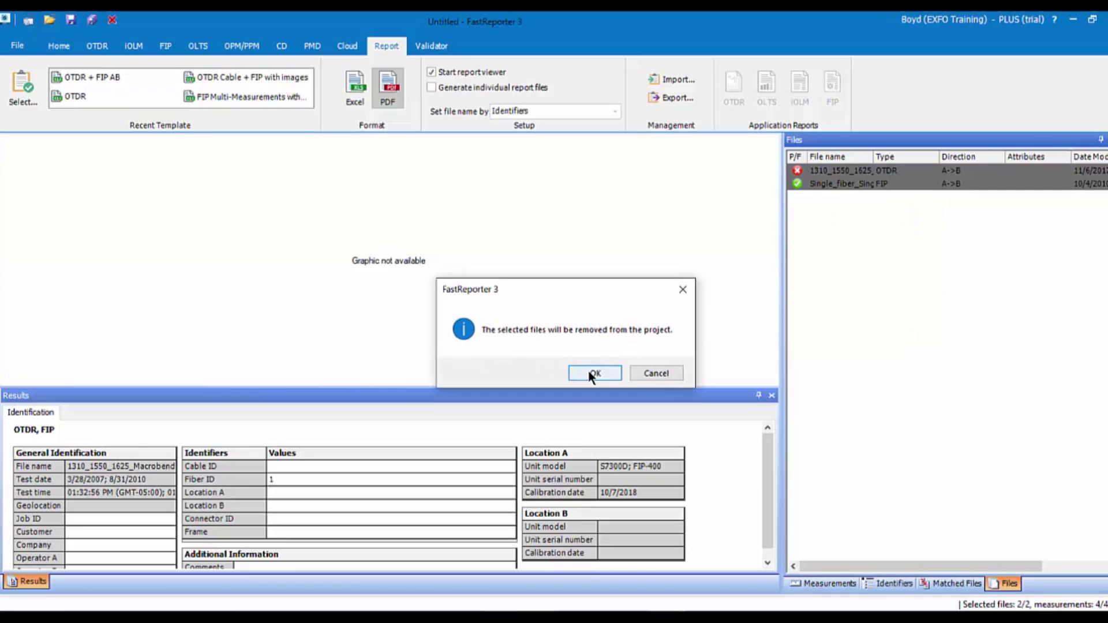
{"action": "left_click", "coordinate": [588, 373]}
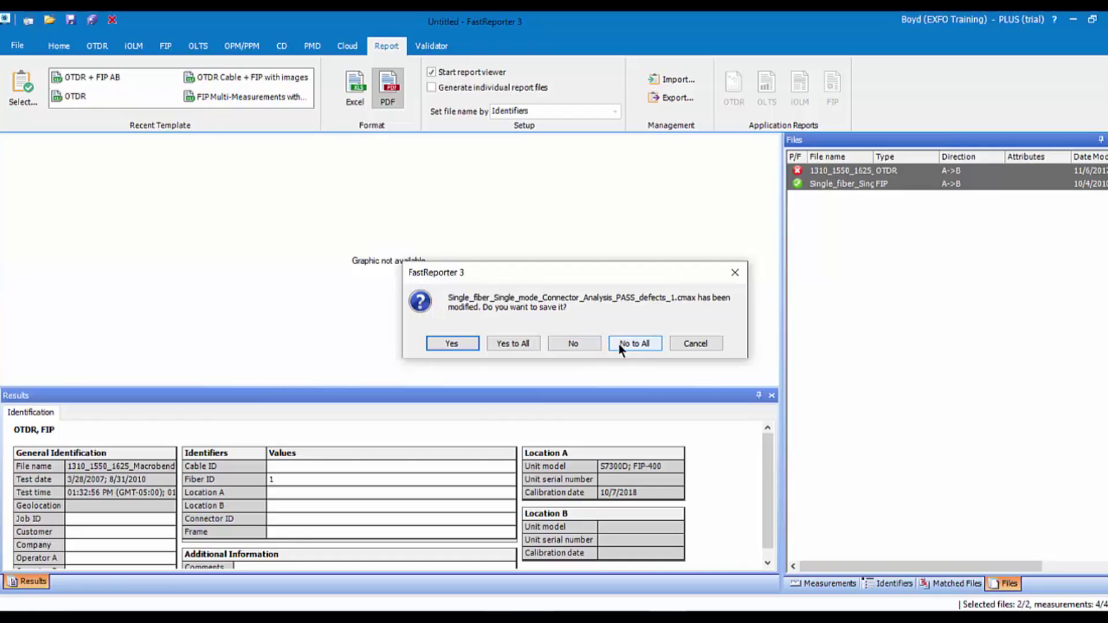
{"action": "left_click", "coordinate": [586, 347]}
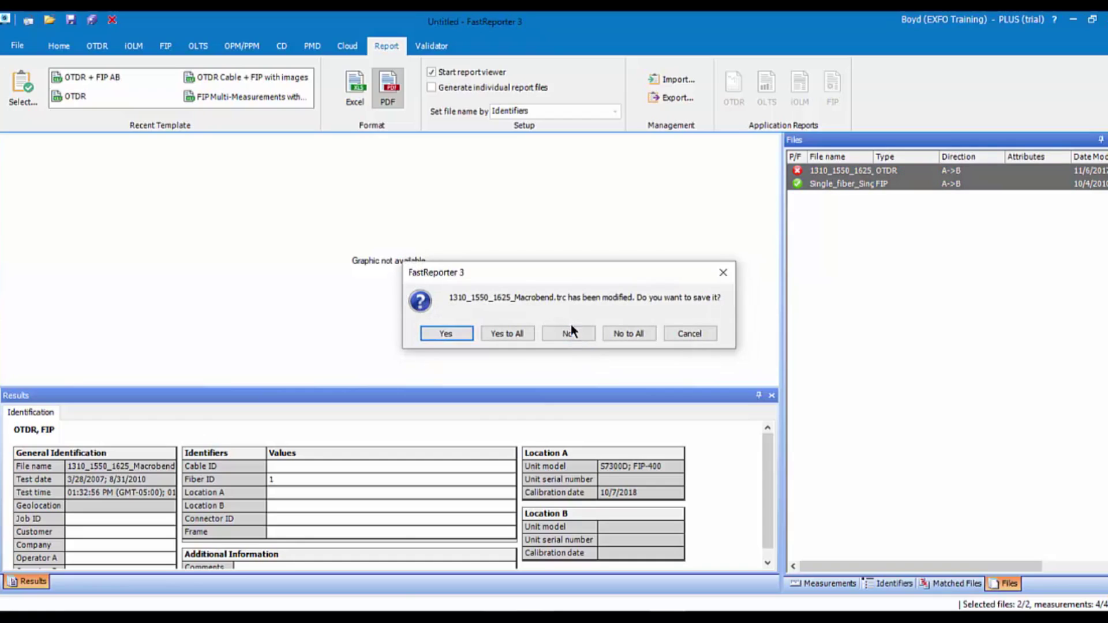
{"action": "left_click", "coordinate": [629, 334]}
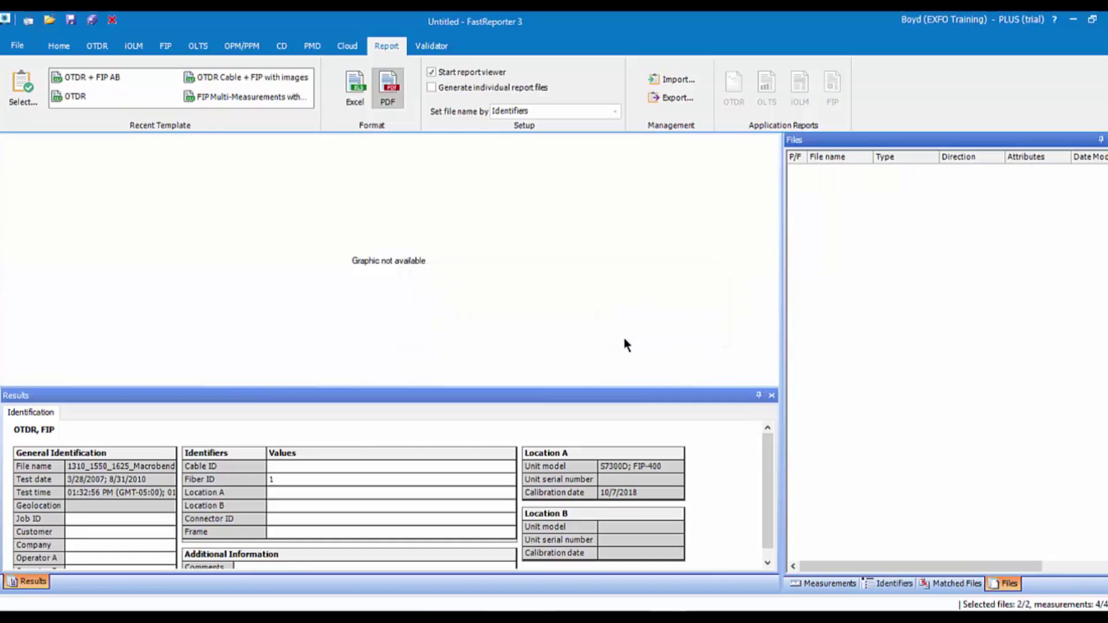
{"action": "left_click", "coordinate": [18, 45]}
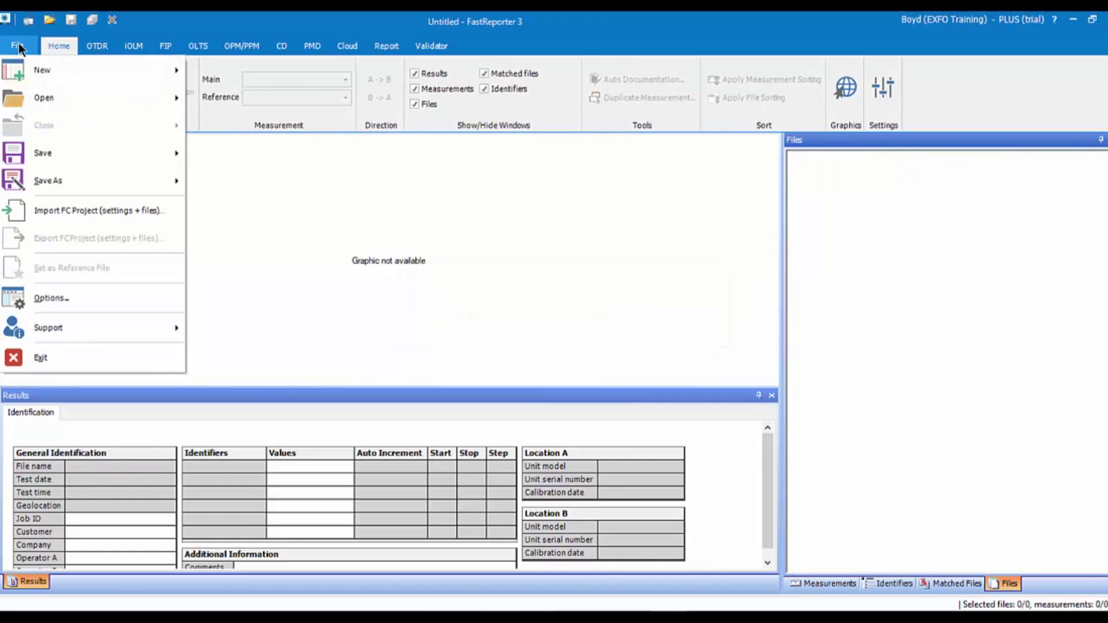
{"action": "mouse_move", "coordinate": [47, 98]}
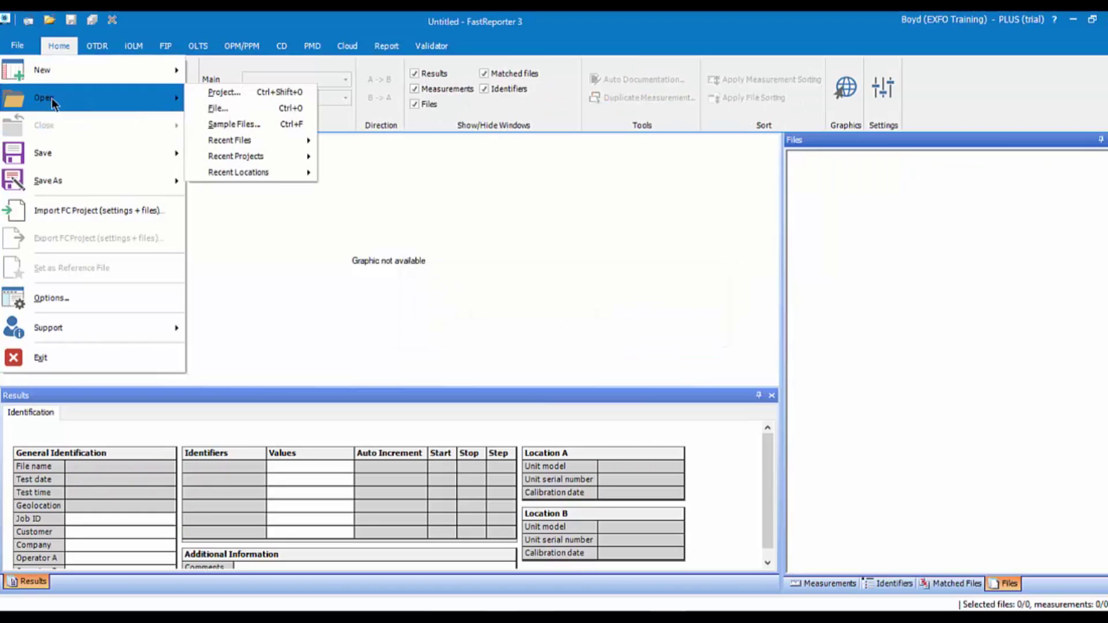
{"action": "left_click", "coordinate": [259, 123]}
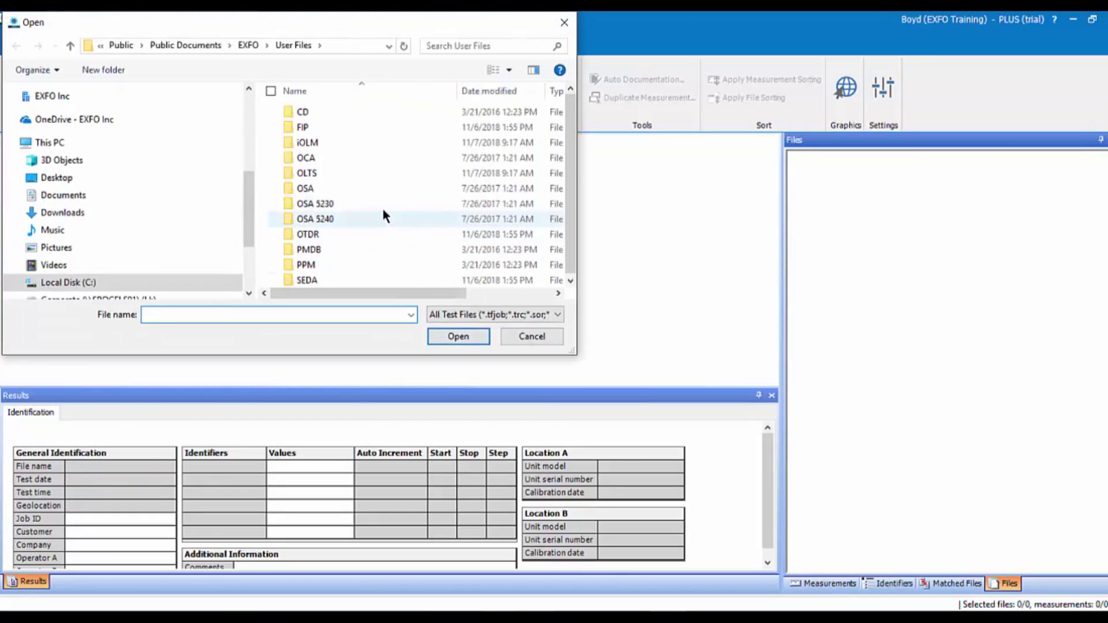
{"action": "left_click", "coordinate": [316, 143]}
{"action": "double_click", "coordinate": [316, 143]}
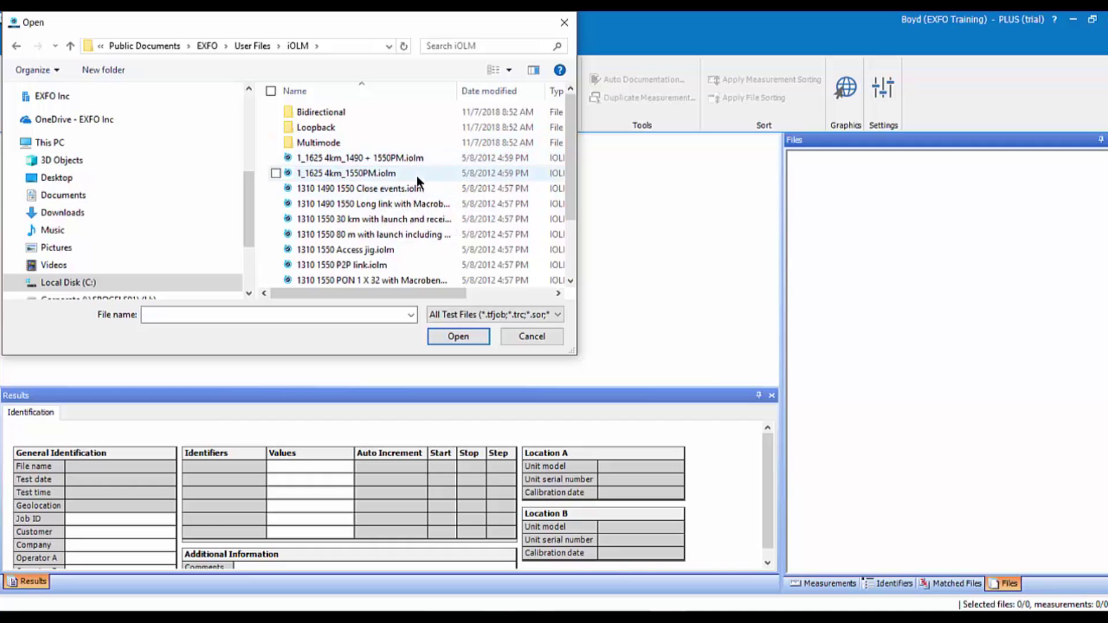
{"action": "double_click", "coordinate": [381, 205]}
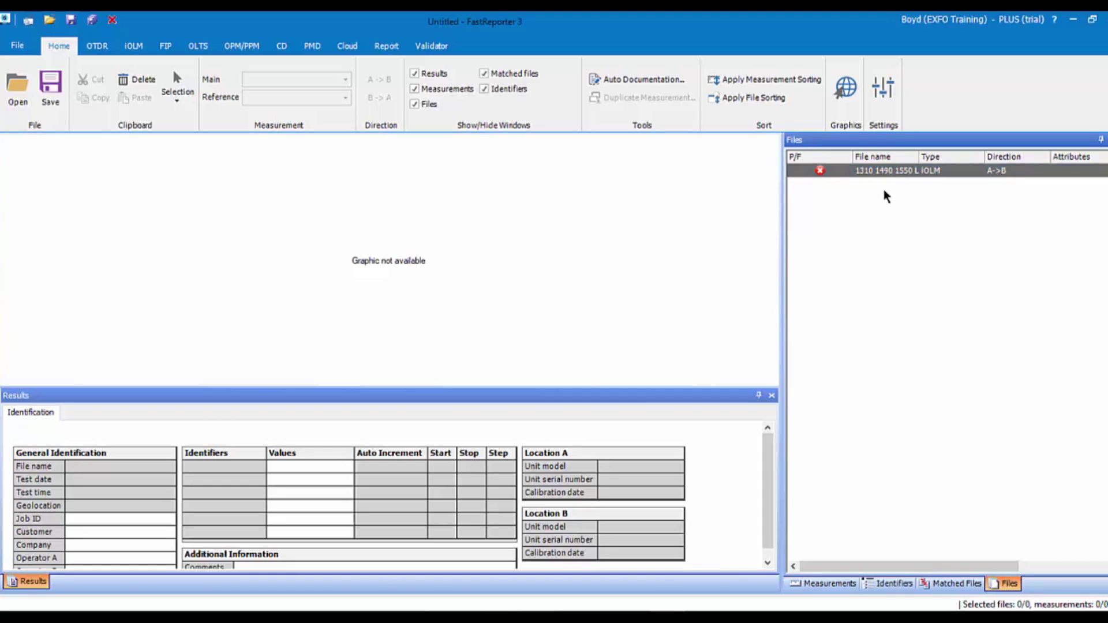
Step: Display the iOLM measurement and examine the link elements around the failed one at 15.378 km
{"action": "left_click", "coordinate": [873, 173]}
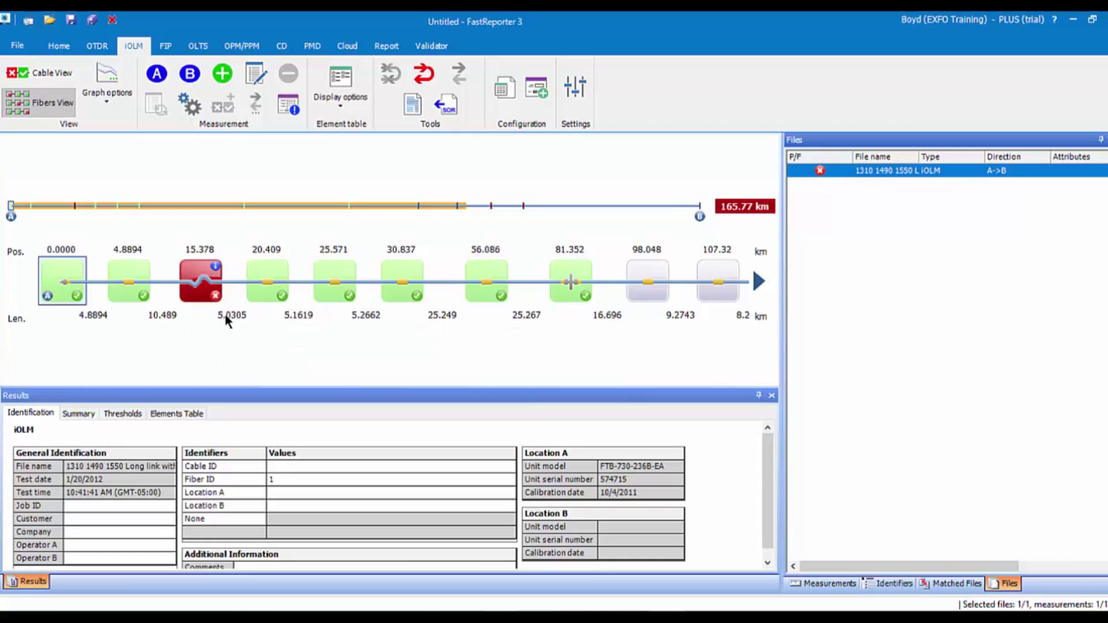
{"action": "mouse_move", "coordinate": [209, 289]}
{"action": "mouse_move", "coordinate": [273, 275]}
Step: Open the Single_fiber_Single_mode_Connector_Analysis_PASS_defects_2.cmax2 sample file from the FIP Single-Fiber Connectors folder
{"action": "left_click", "coordinate": [23, 45]}
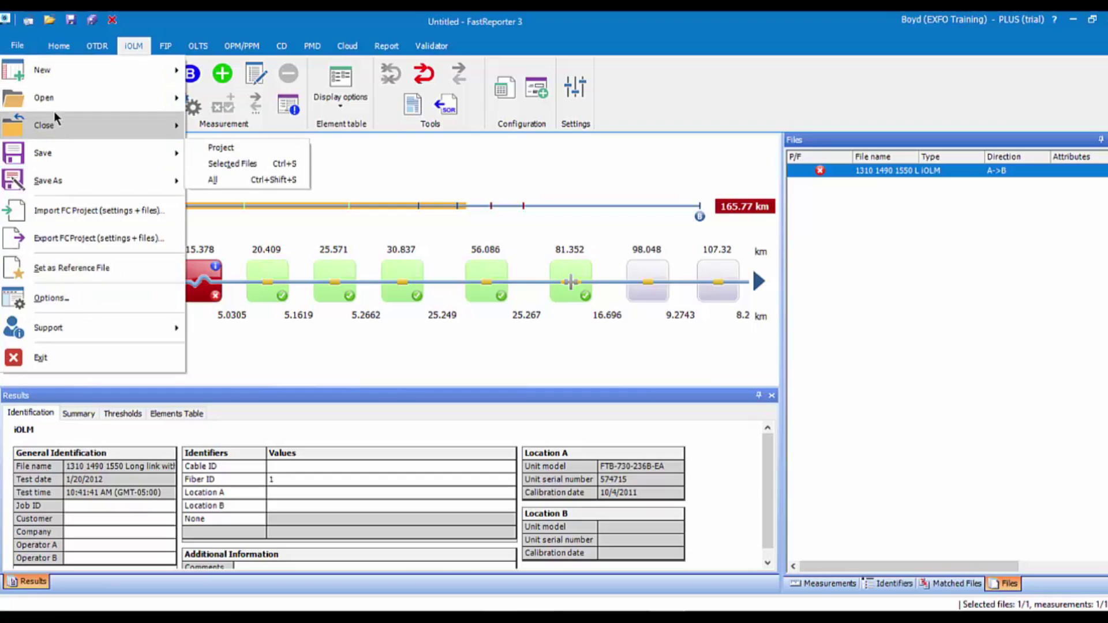
{"action": "mouse_move", "coordinate": [54, 100]}
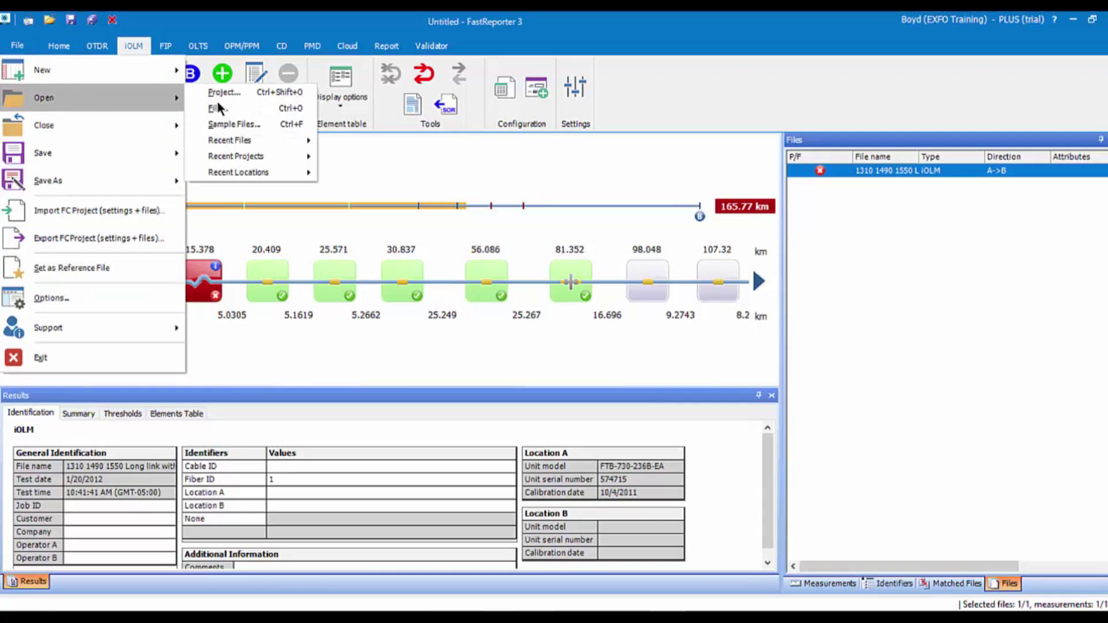
{"action": "left_click", "coordinate": [247, 123]}
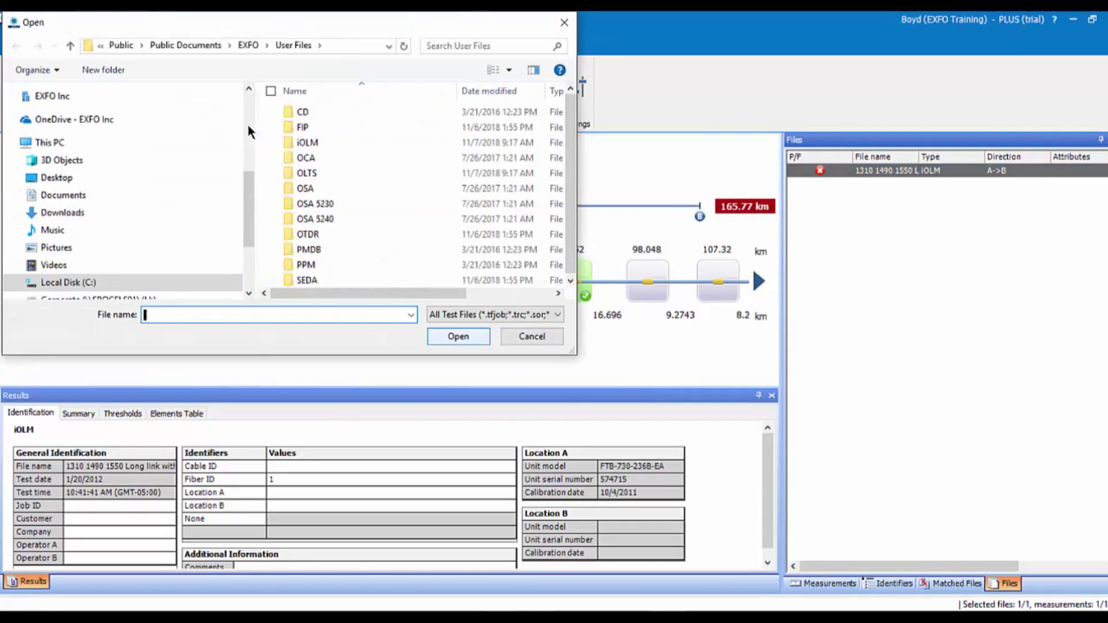
{"action": "double_click", "coordinate": [333, 129]}
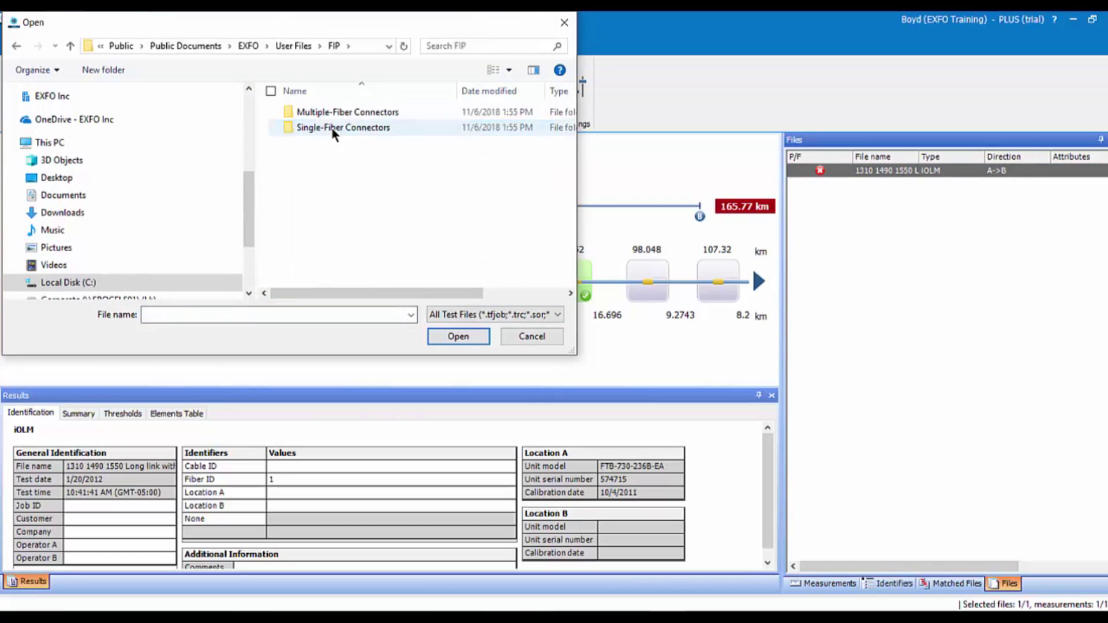
{"action": "double_click", "coordinate": [333, 128]}
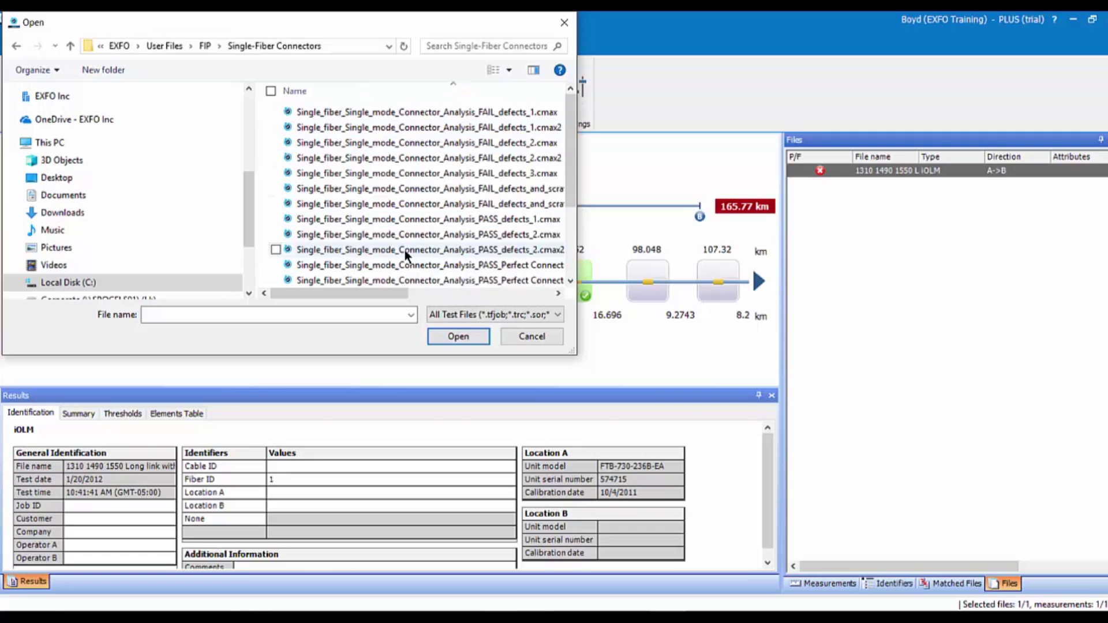
{"action": "double_click", "coordinate": [404, 251]}
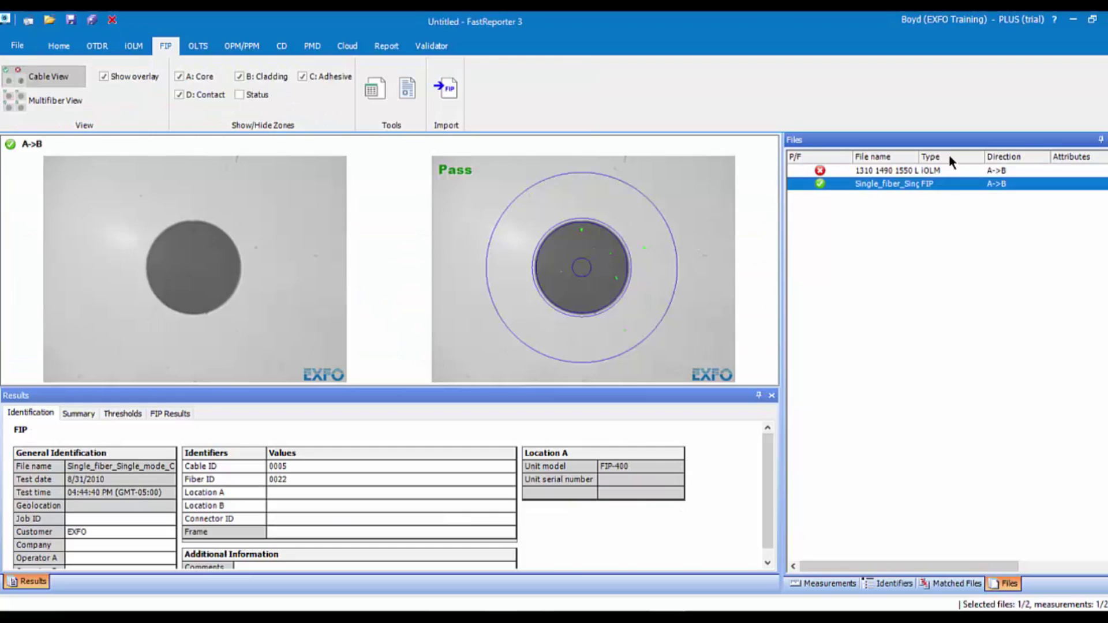
Step: Compare the identifiers of the iOLM file with those of the FIP connector file
{"action": "left_click", "coordinate": [910, 182]}
{"action": "left_click", "coordinate": [910, 171]}
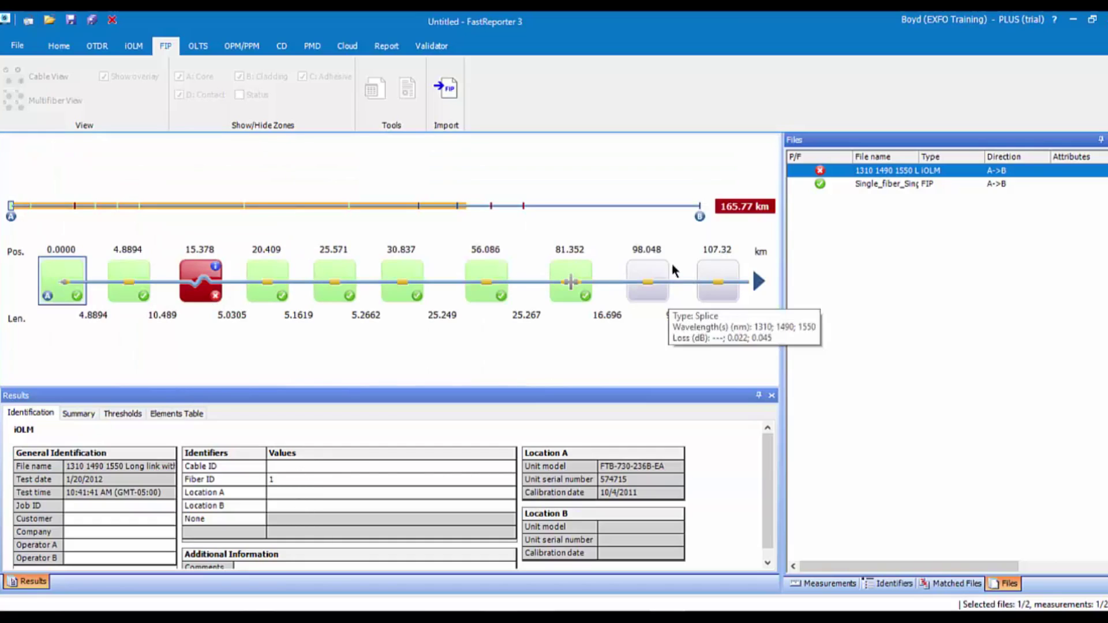
{"action": "left_click", "coordinate": [894, 184]}
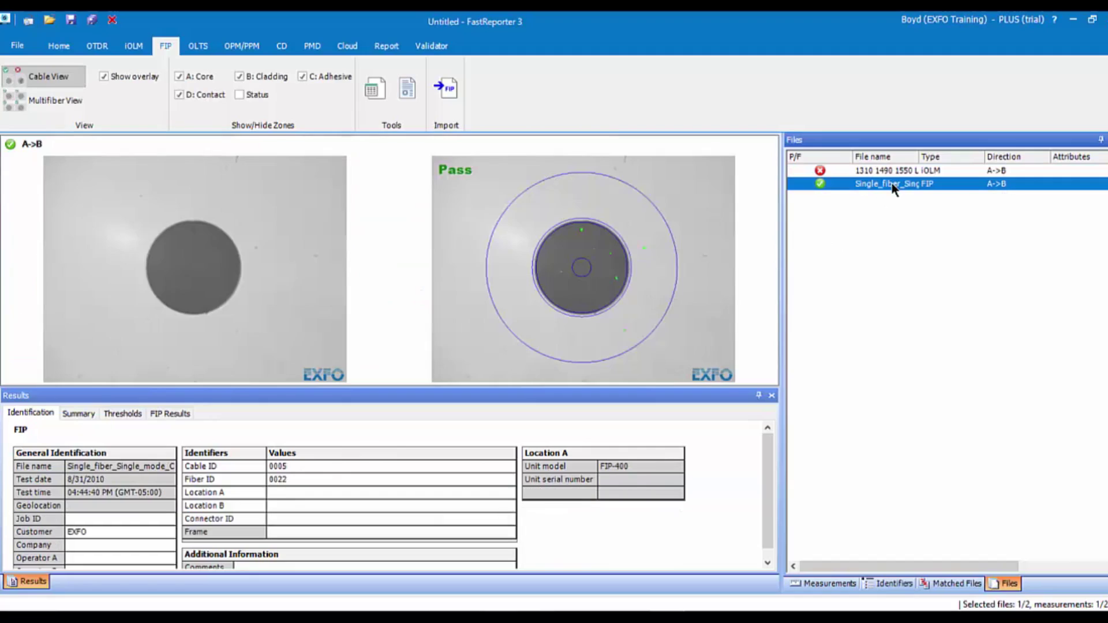
Step: Clear the FIP file's Cable ID and set its Fiber ID to 1 to match the iOLM file
{"action": "left_click", "coordinate": [330, 468]}
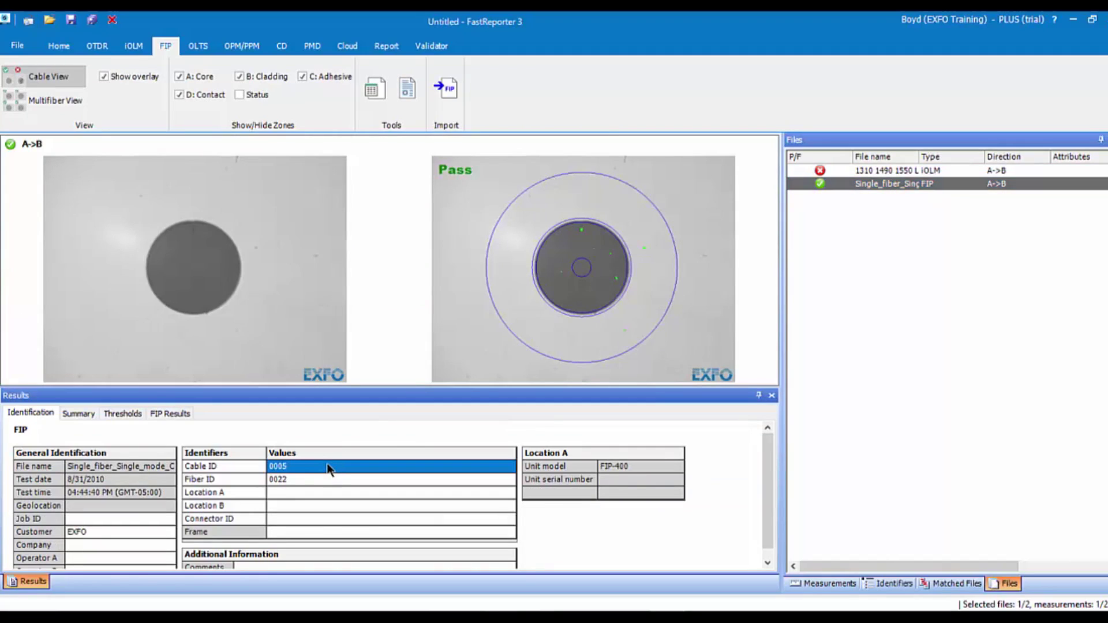
{"action": "left_click", "coordinate": [330, 469]}
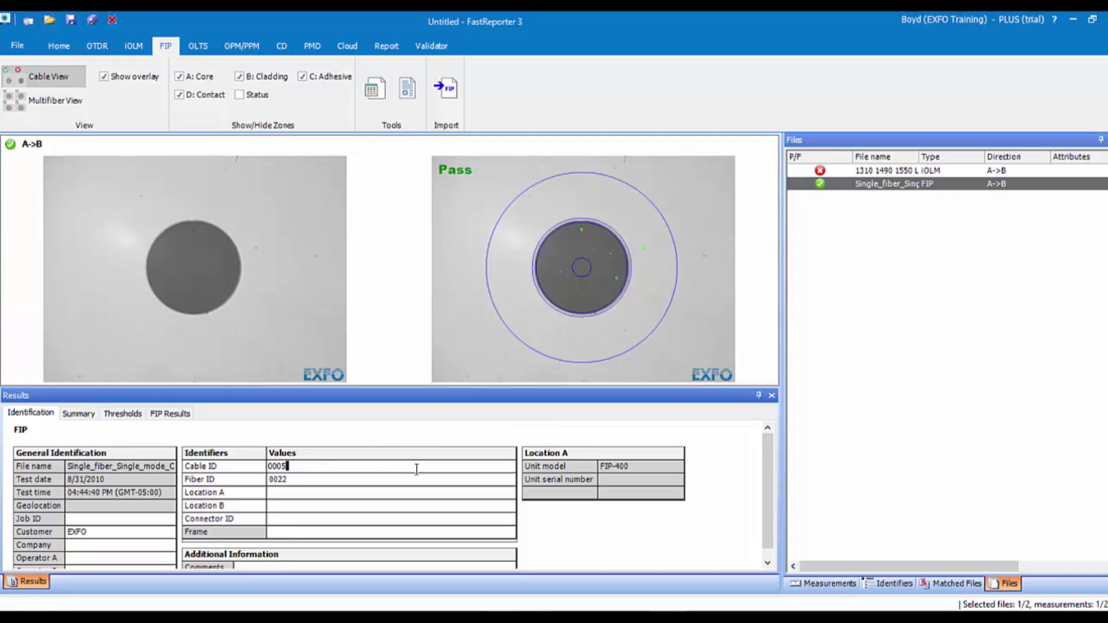
{"action": "key", "text": "BackSpace"}
{"action": "key", "text": "BackSpace"}
{"action": "key", "text": "BackSpace"}
{"action": "key", "text": "BackSpace"}
{"action": "left_click", "coordinate": [328, 480]}
{"action": "key", "text": "BackSpace"}
{"action": "key", "text": "BackSpace"}
{"action": "key", "text": "BackSpace"}
{"action": "key", "text": "BackSpace"}
{"action": "type", "text": "1"}
{"action": "left_click", "coordinate": [803, 434]}
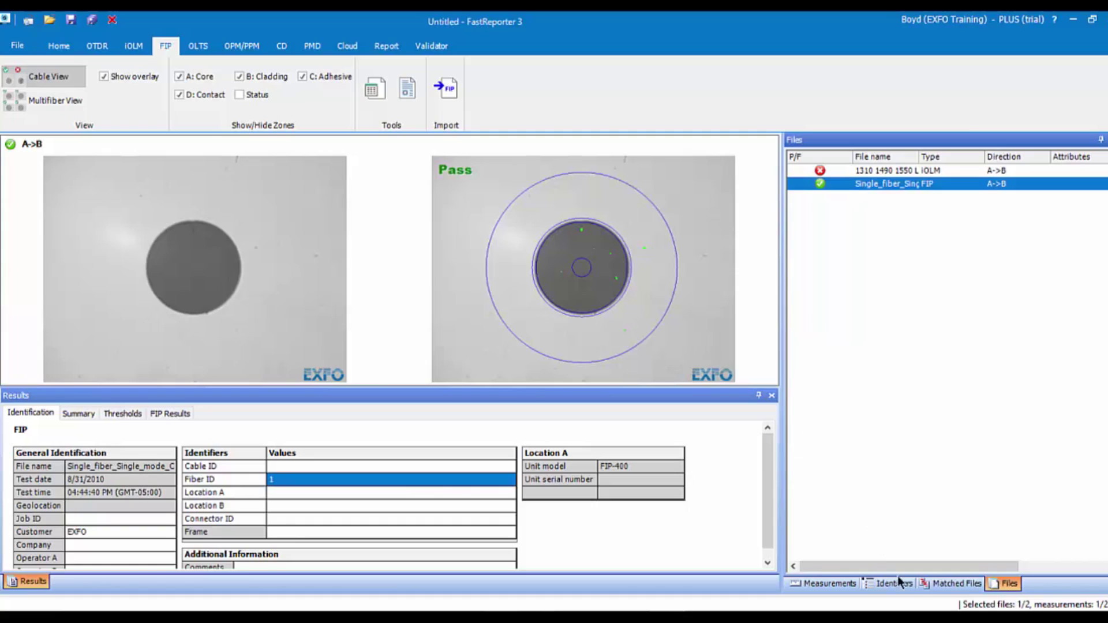
Step: Generate a combined PDF report of both files with the iOLM + FIP template, replacing 1.pdf, and review it before closing the viewer
{"action": "left_click", "coordinate": [938, 585]}
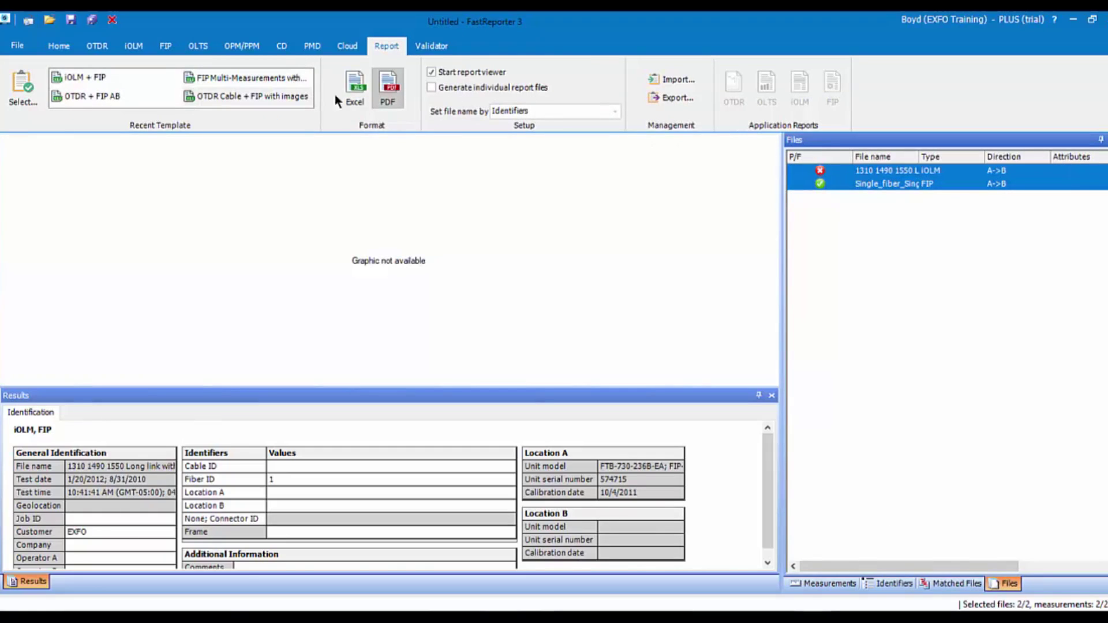
{"action": "left_click", "coordinate": [386, 86]}
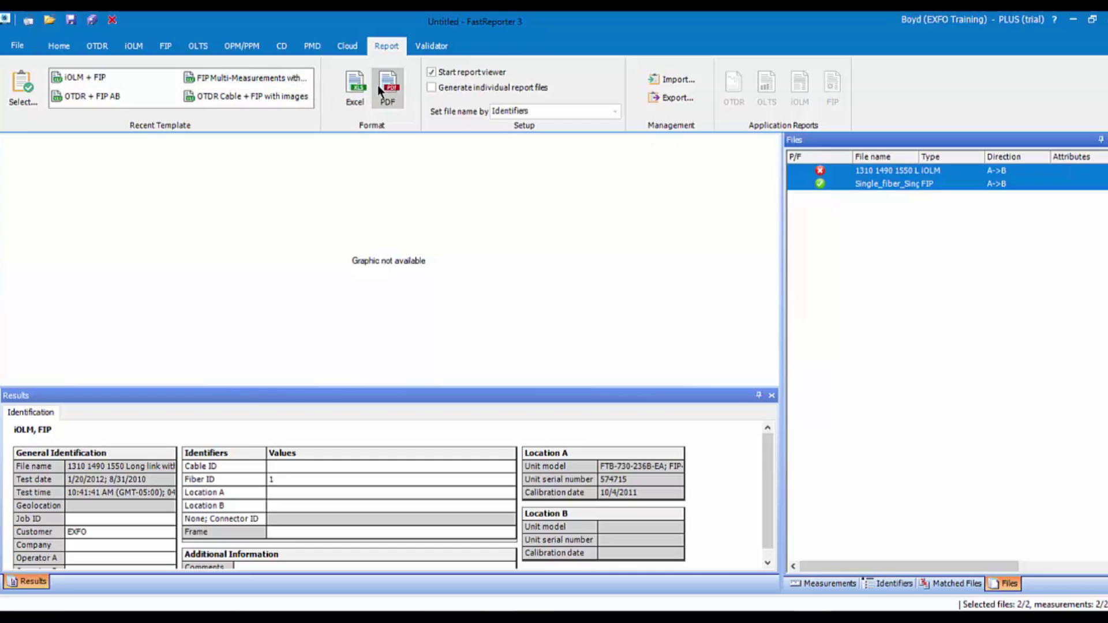
{"action": "left_click", "coordinate": [93, 75]}
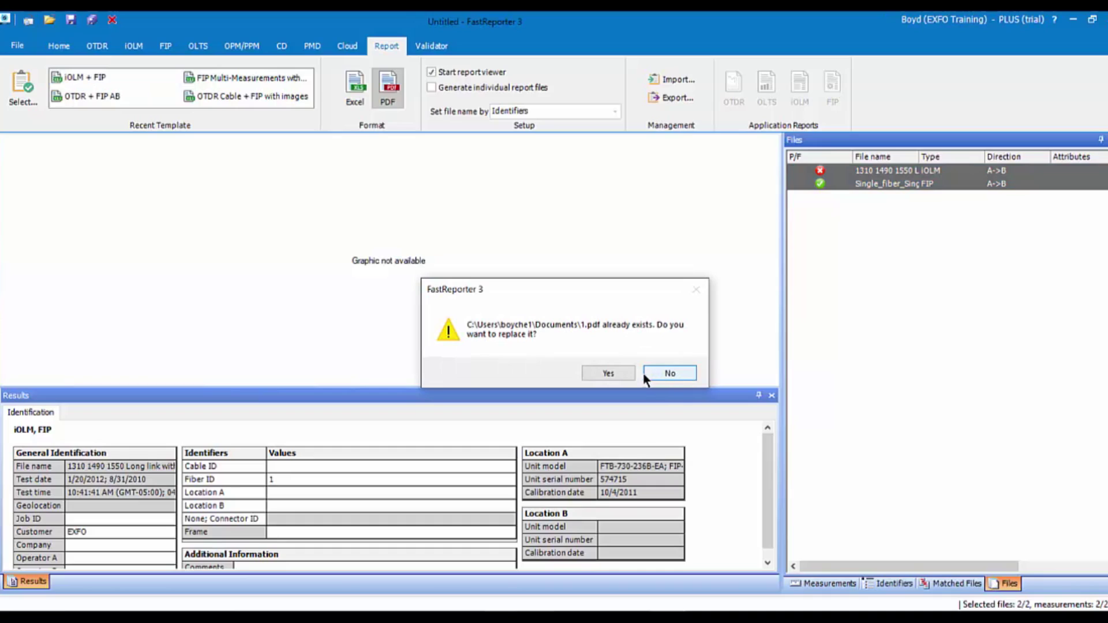
{"action": "left_click", "coordinate": [609, 373]}
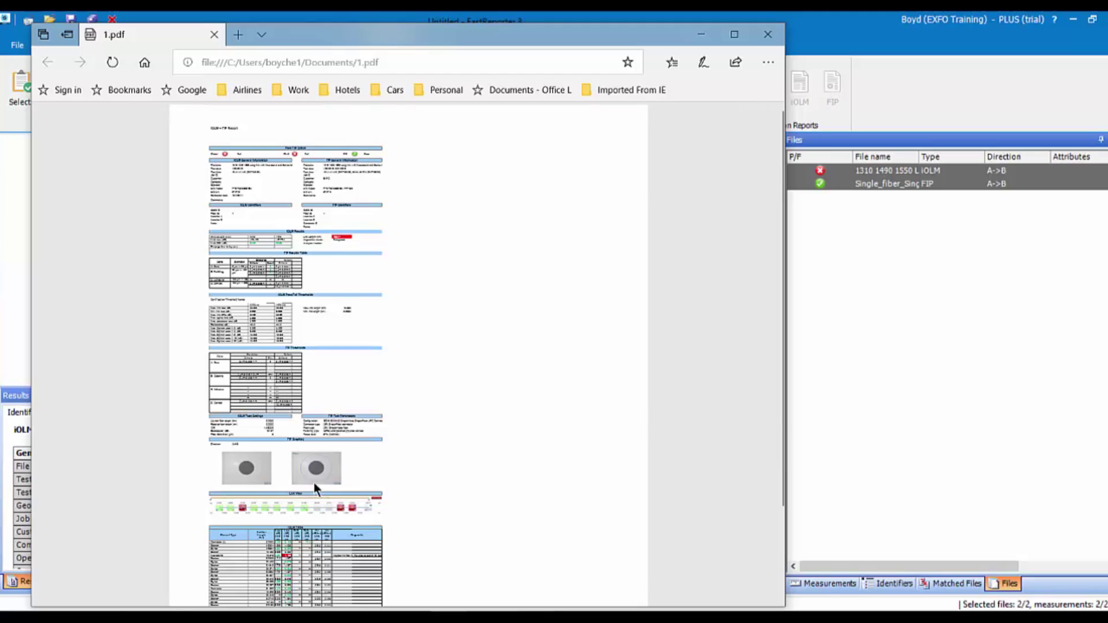
{"action": "scroll", "coordinate": [452, 295], "scroll_direction": "down", "scroll_amount": 2}
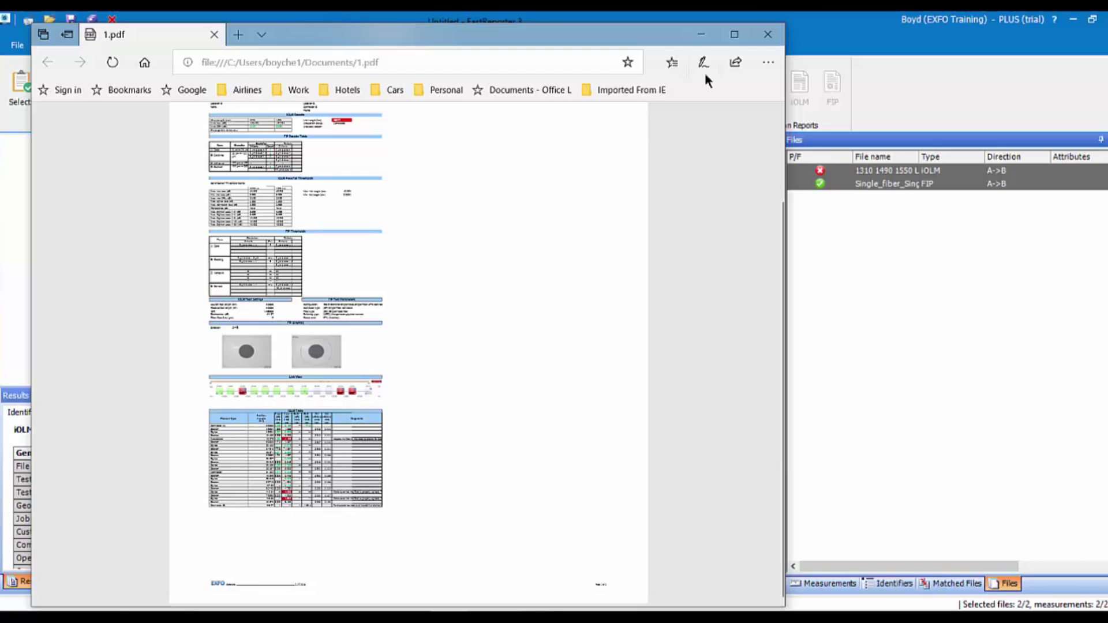
{"action": "left_click", "coordinate": [765, 37]}
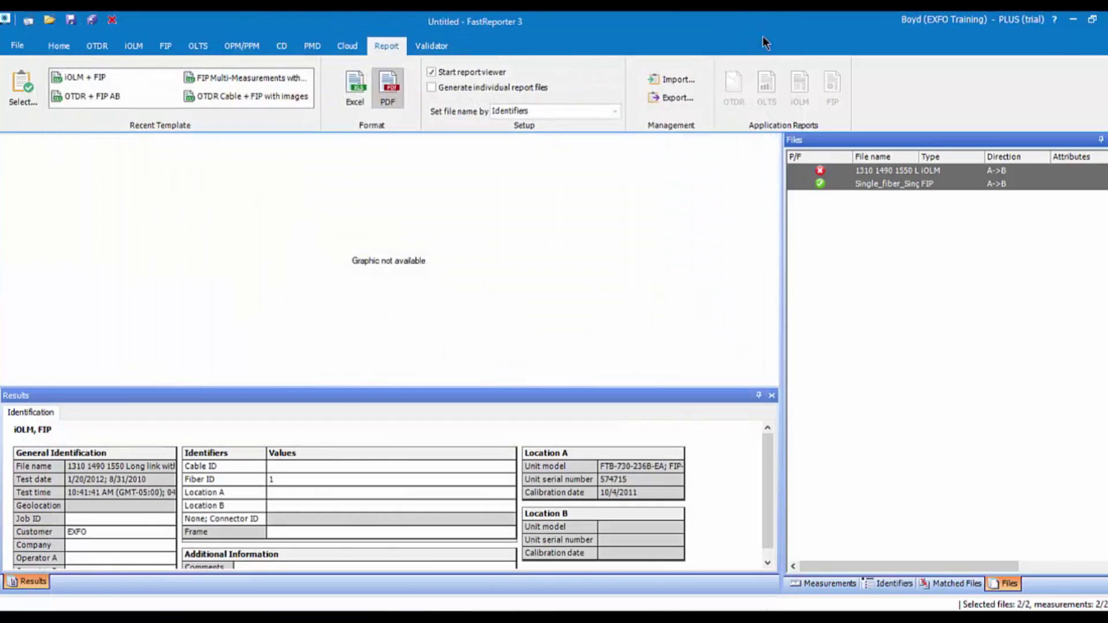
Step: Remove both the iOLM and FIP files from the project without saving their changes
{"action": "left_click", "coordinate": [868, 172]}
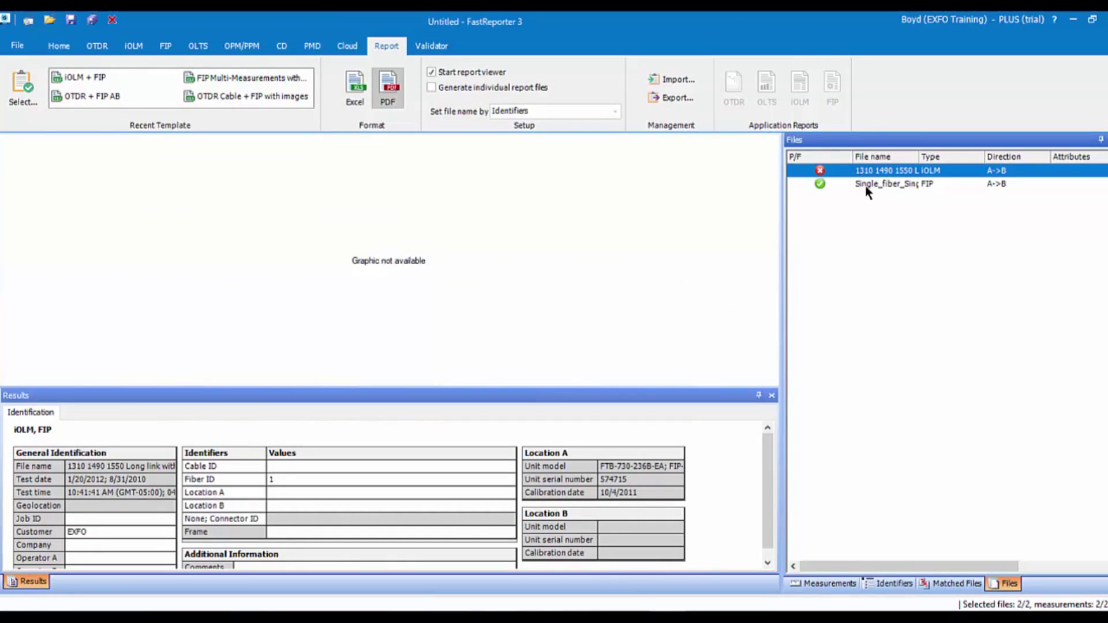
{"action": "left_click", "coordinate": [864, 184], "text": "shift"}
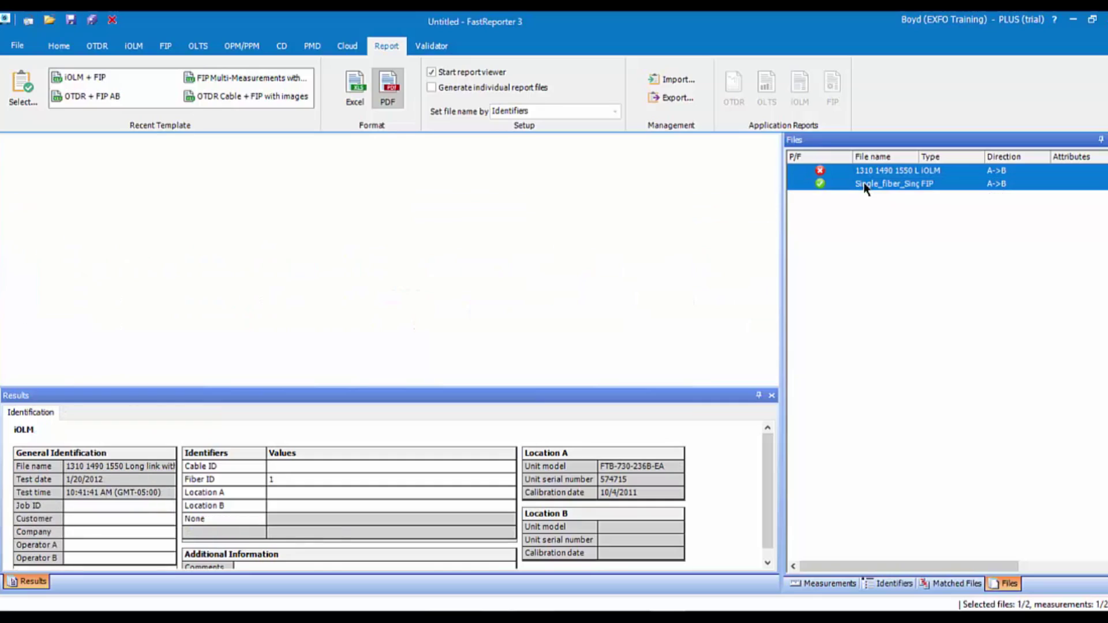
{"action": "right_click", "coordinate": [860, 183]}
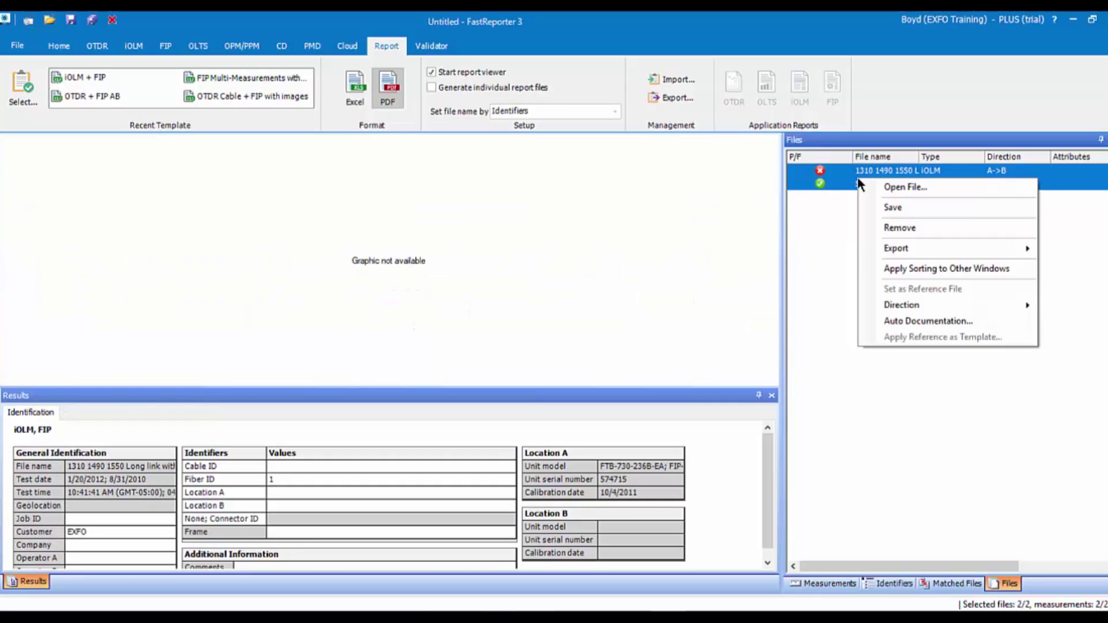
{"action": "left_click", "coordinate": [893, 231]}
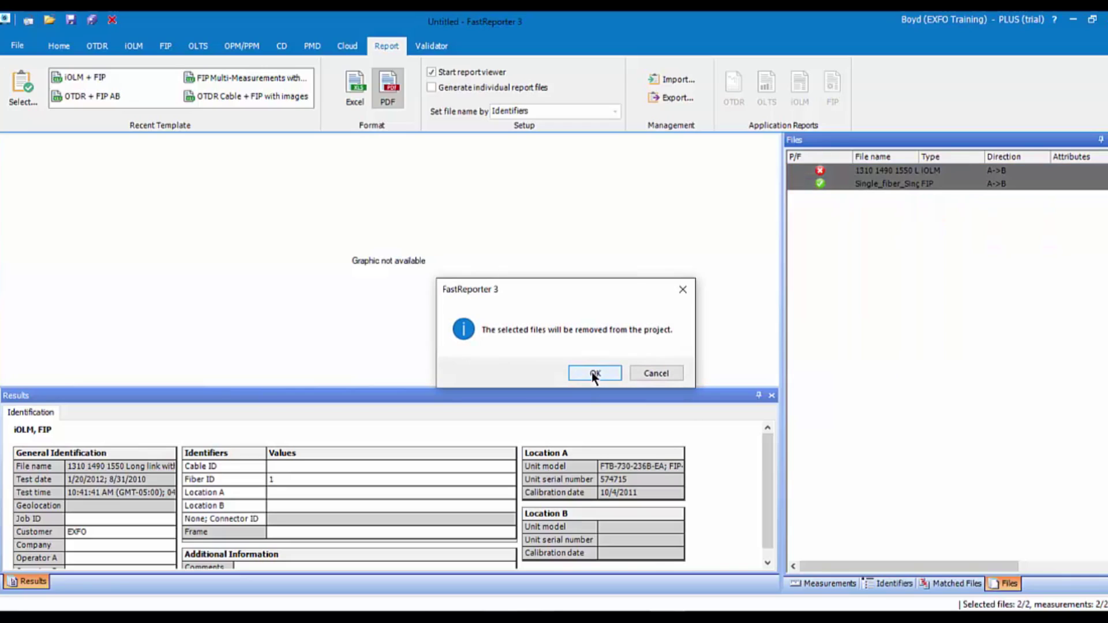
{"action": "left_click", "coordinate": [594, 375]}
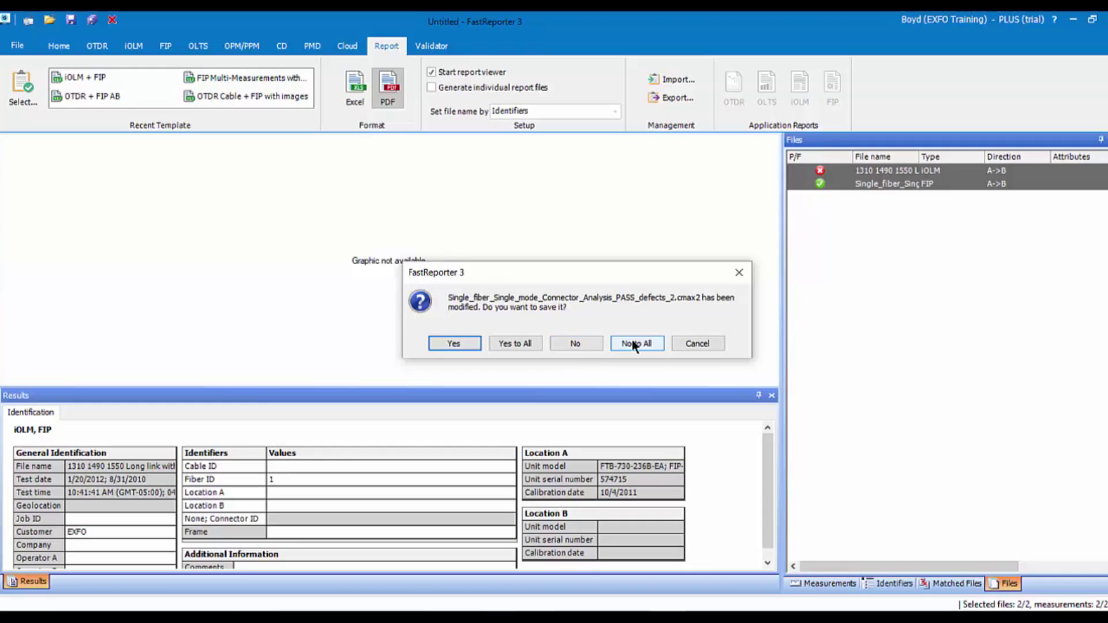
{"action": "left_click", "coordinate": [634, 342]}
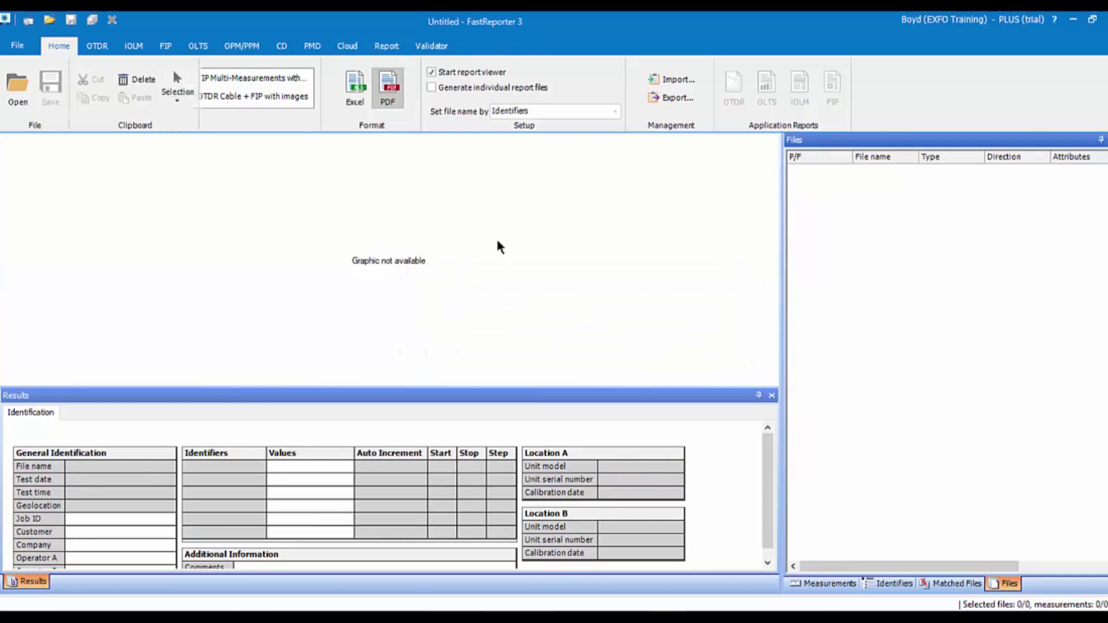
Step: Open all five iOLM test files from the FR3 Files folder in 3D Objects
{"action": "left_click", "coordinate": [17, 46]}
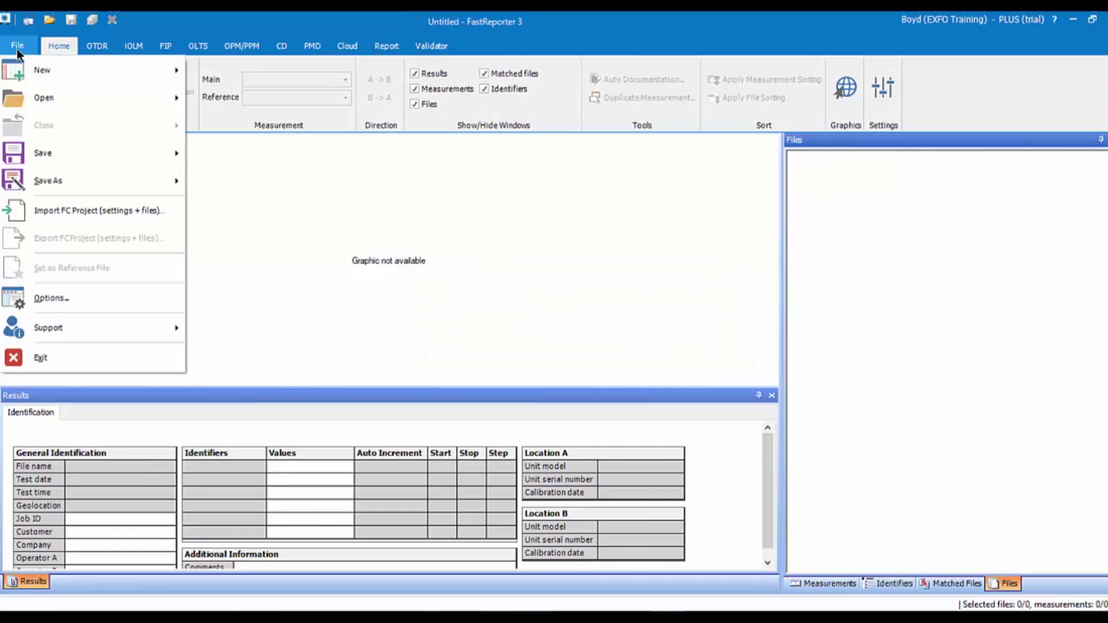
{"action": "mouse_move", "coordinate": [25, 103]}
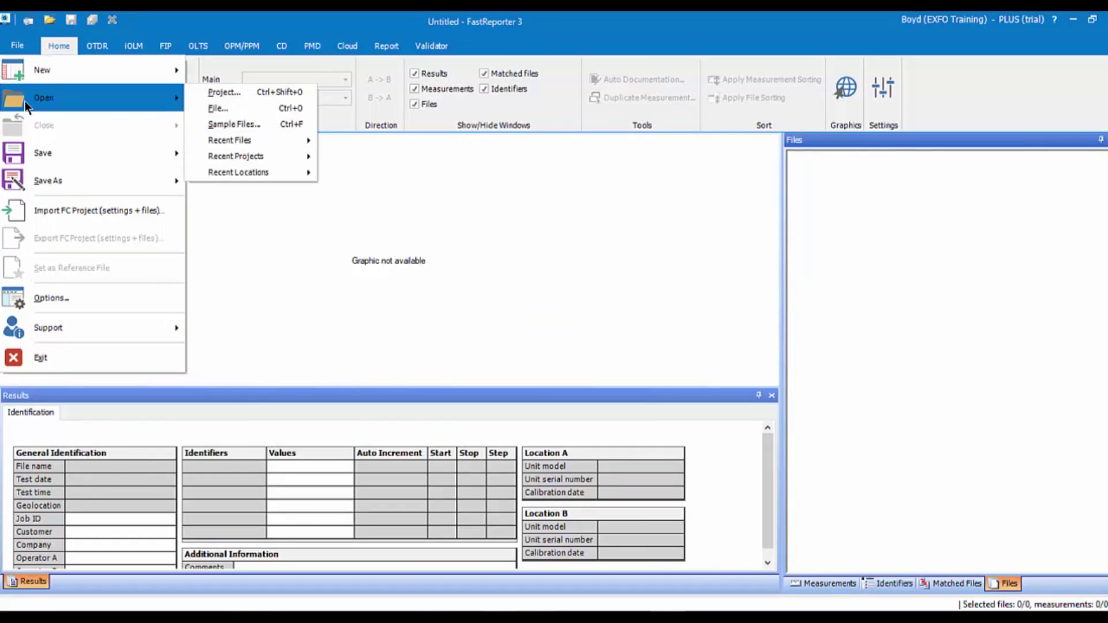
{"action": "left_click", "coordinate": [263, 110]}
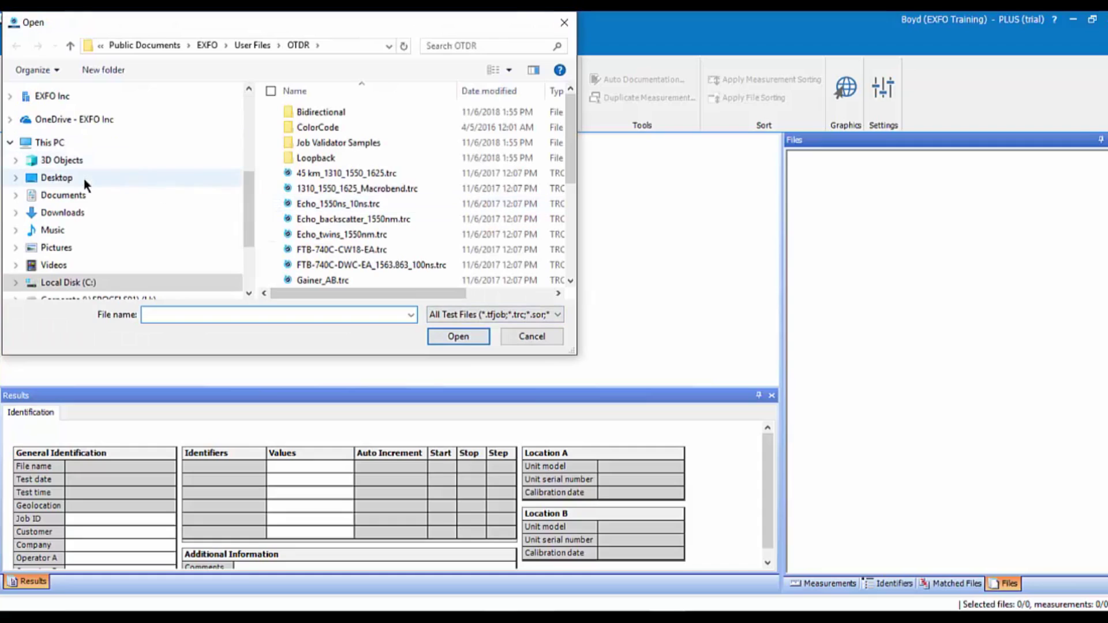
{"action": "left_click", "coordinate": [15, 160]}
{"action": "left_click", "coordinate": [68, 179]}
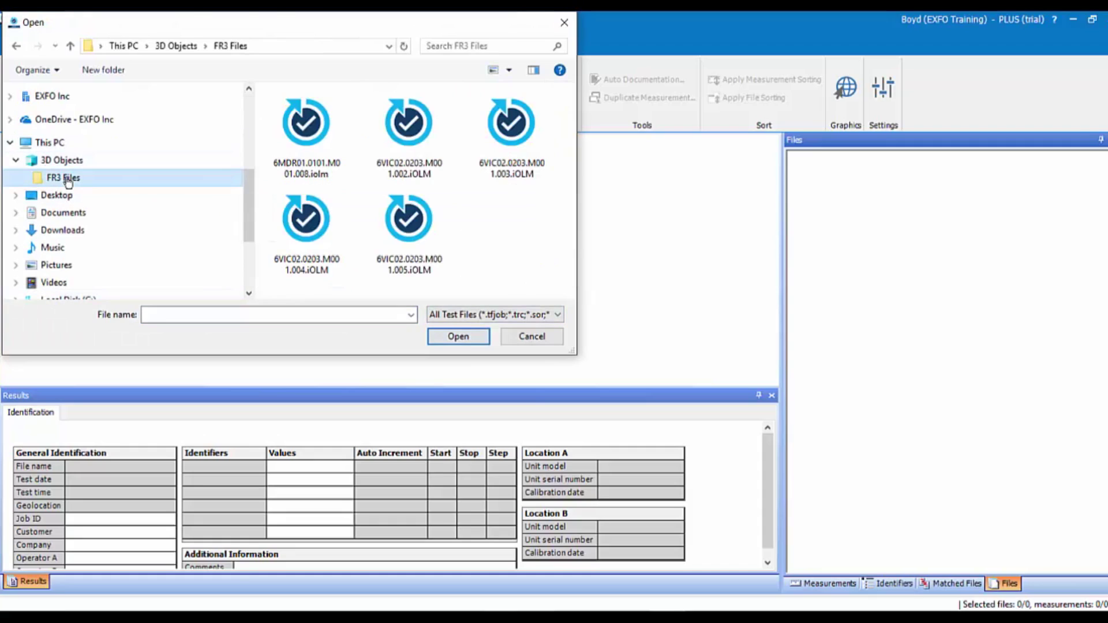
{"action": "left_click", "coordinate": [327, 134]}
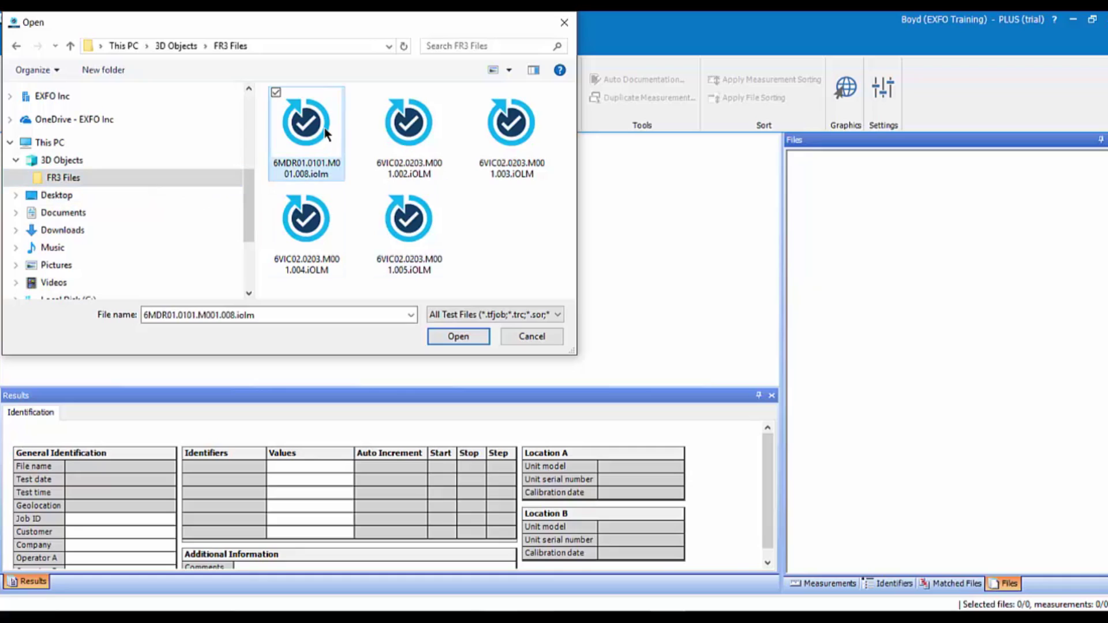
{"action": "left_click", "coordinate": [315, 235], "text": "shift"}
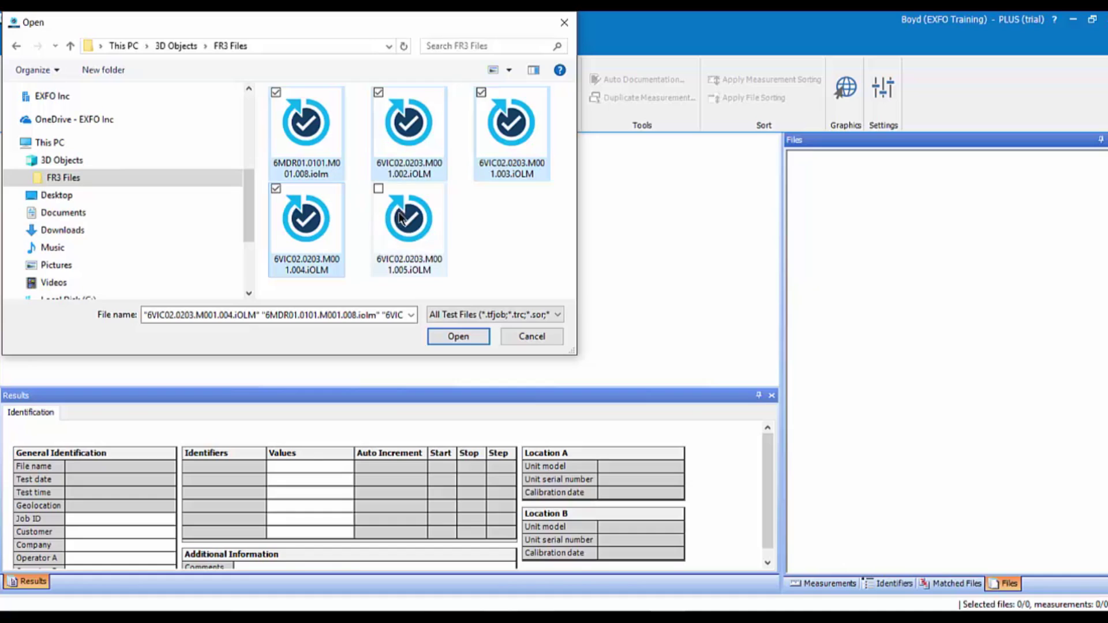
{"action": "left_click", "coordinate": [420, 224], "text": "shift"}
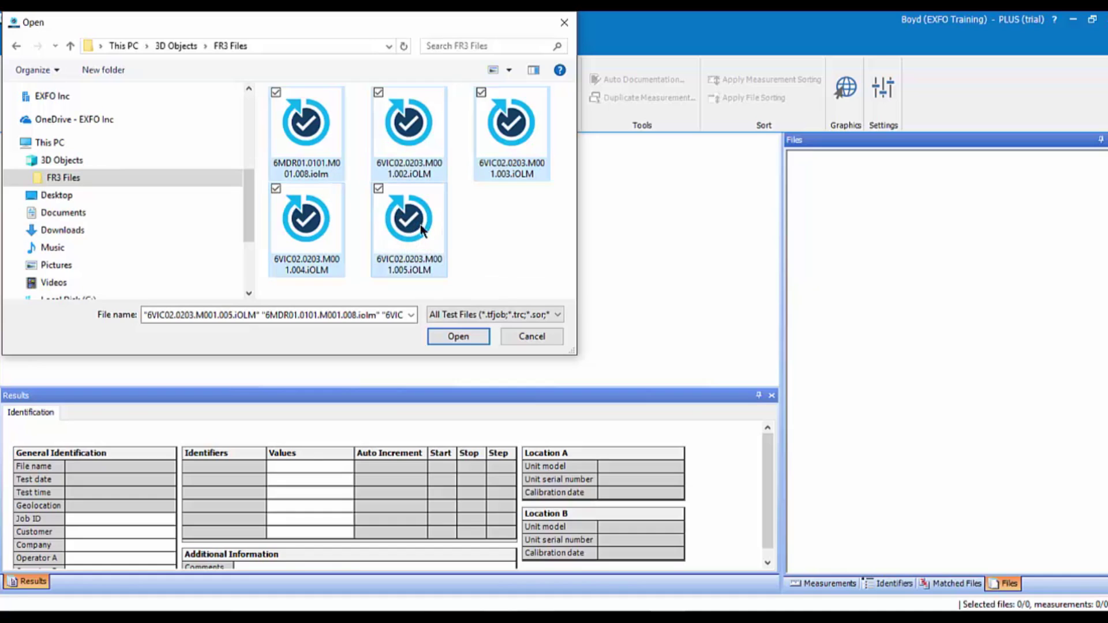
{"action": "left_click", "coordinate": [459, 336]}
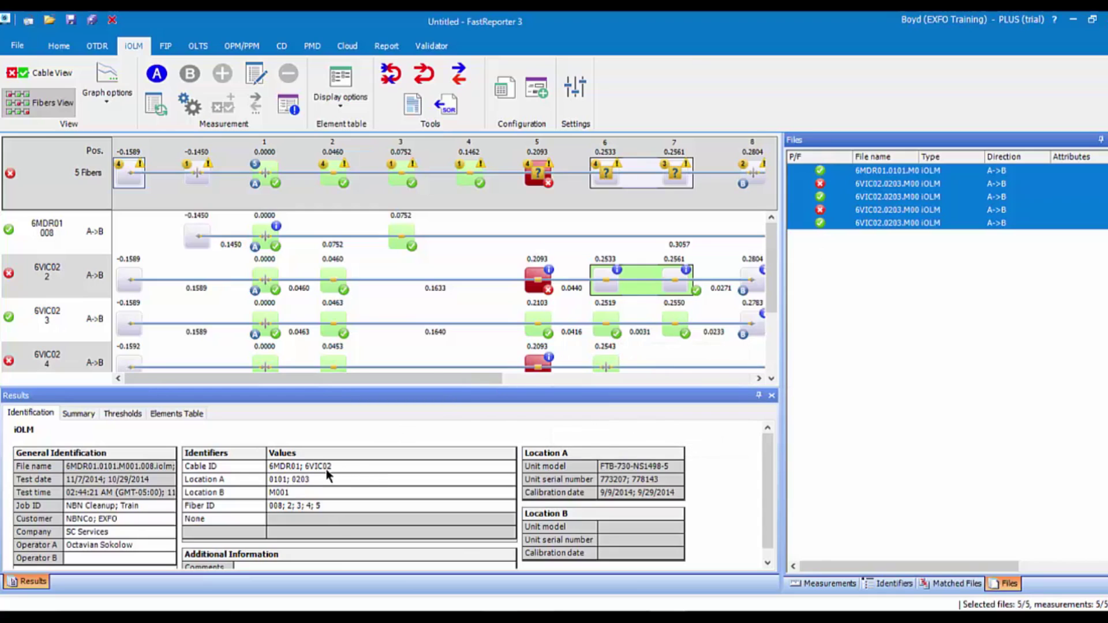
Step: Check the matched files, and examine the 0.3810 km link element in the 6MDR01.0101.M001.008 measurement
{"action": "left_click", "coordinate": [952, 584]}
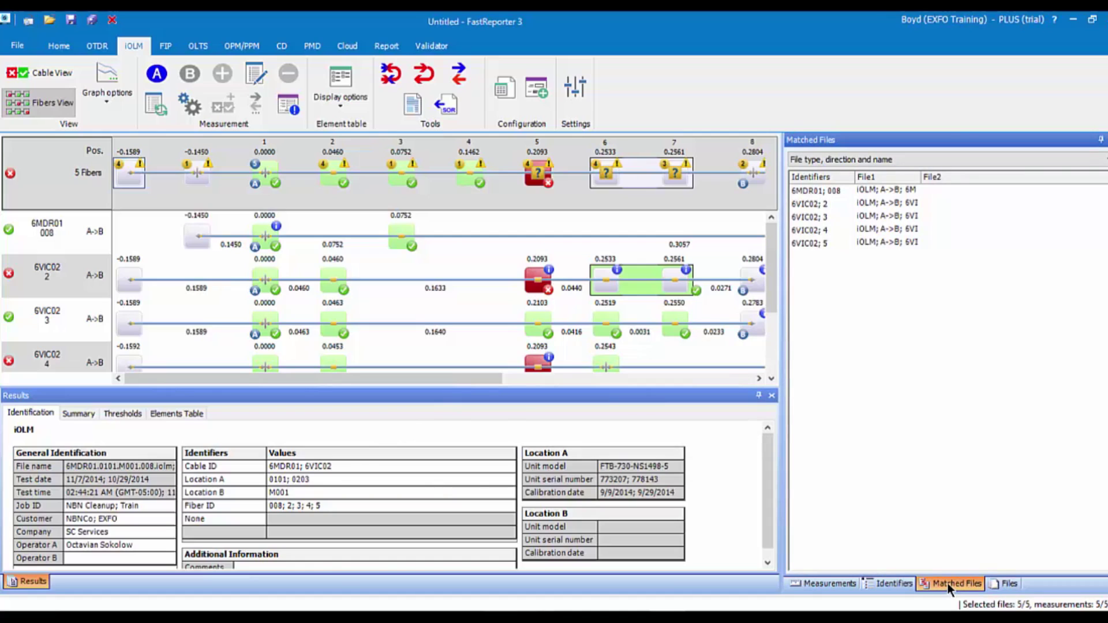
{"action": "left_click", "coordinate": [1003, 584]}
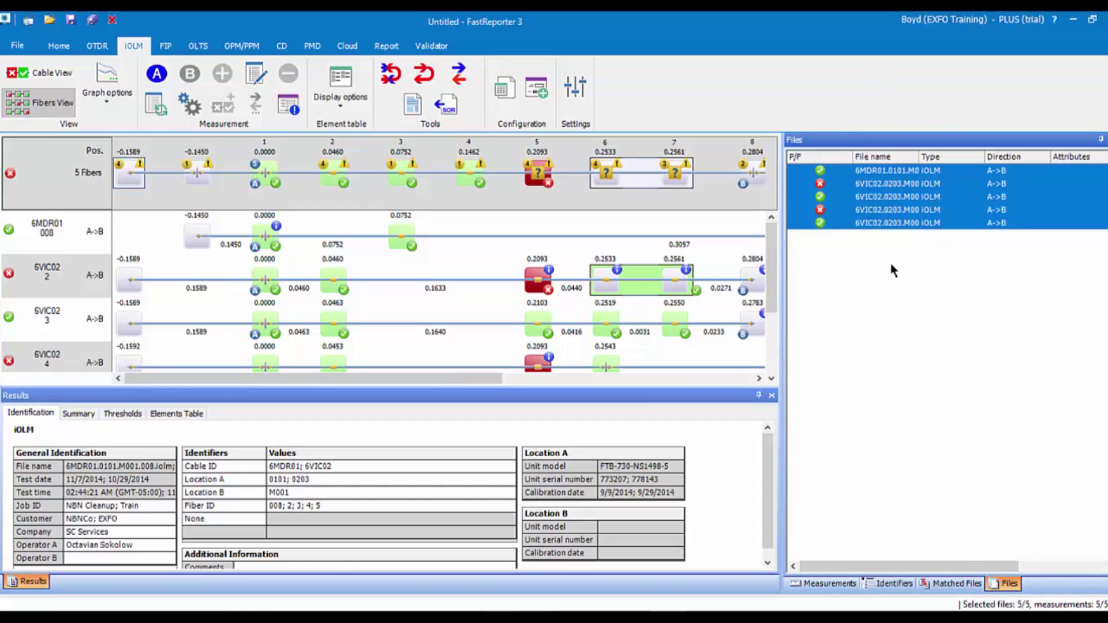
{"action": "left_click", "coordinate": [896, 172]}
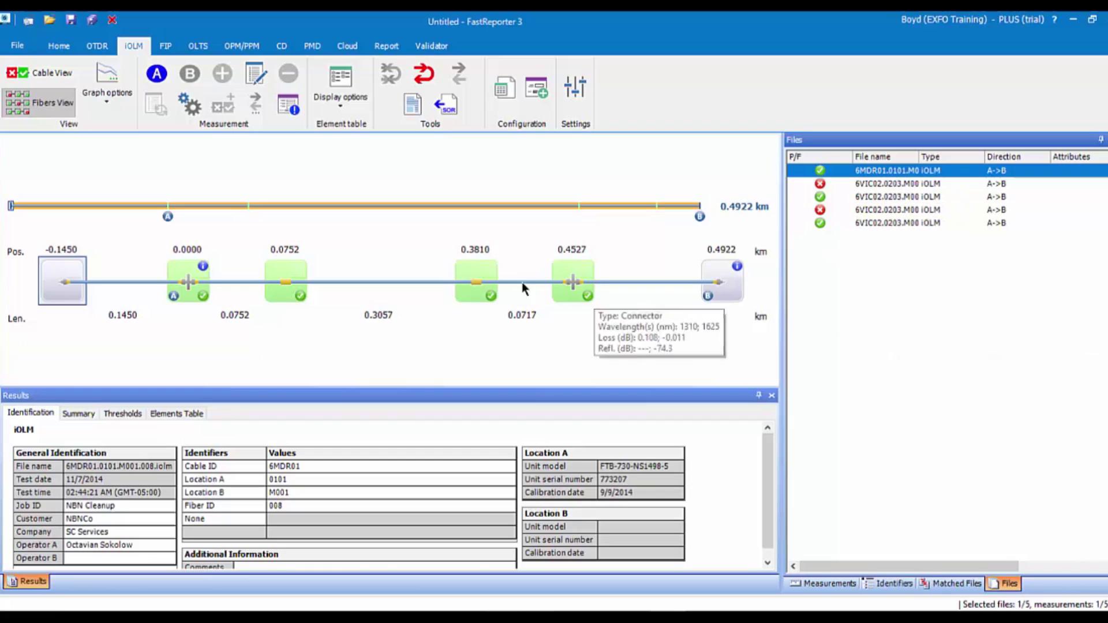
{"action": "left_click", "coordinate": [479, 278]}
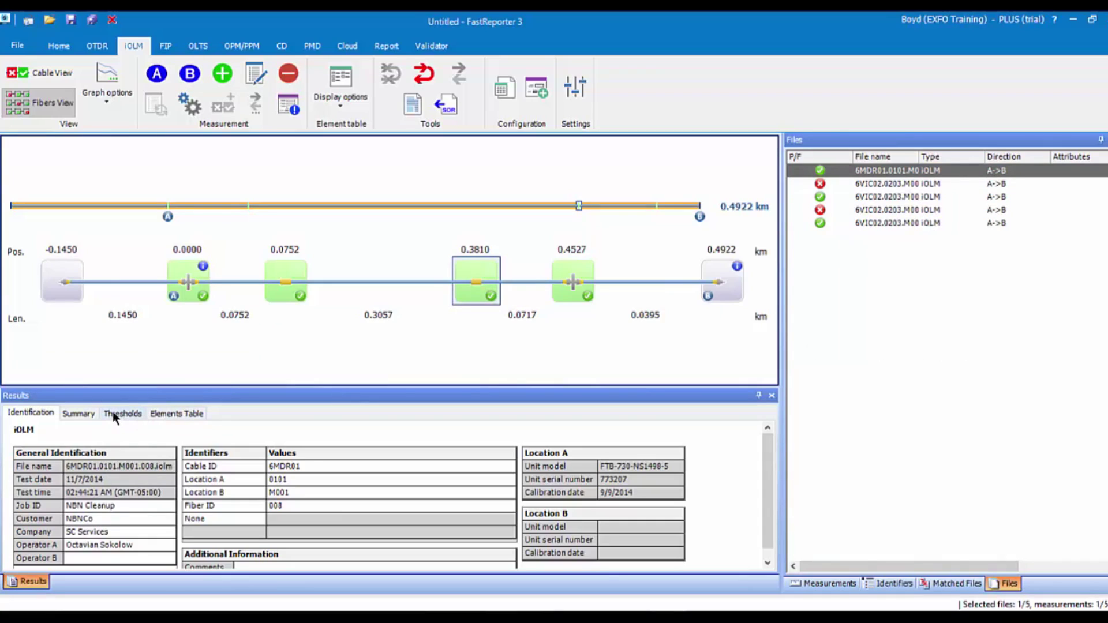
Step: Show the elements table for 6MDR01.0101.M001.008 and examine the 0.4527 km connector and the details of the elements at both link ends
{"action": "left_click", "coordinate": [162, 414]}
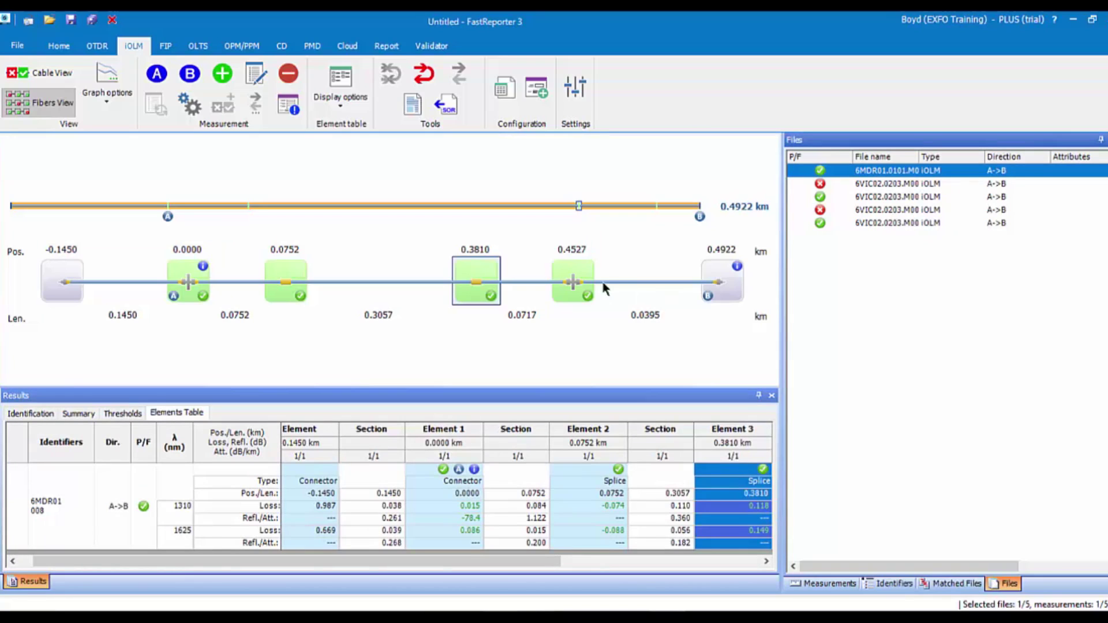
{"action": "left_click", "coordinate": [572, 269]}
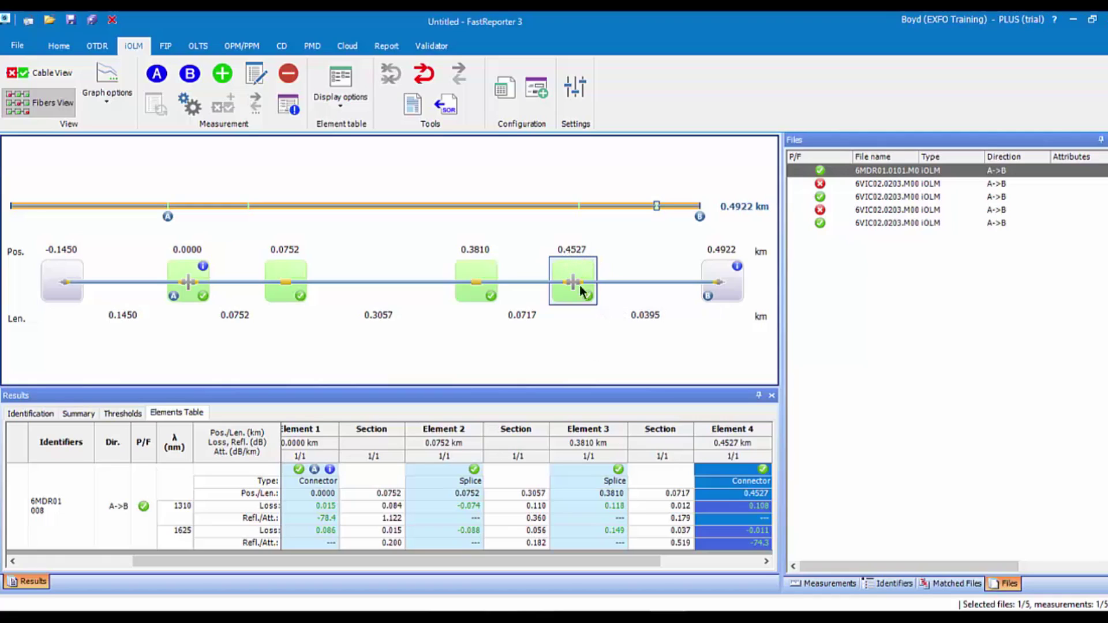
{"action": "mouse_move", "coordinate": [583, 302]}
{"action": "mouse_move", "coordinate": [176, 295]}
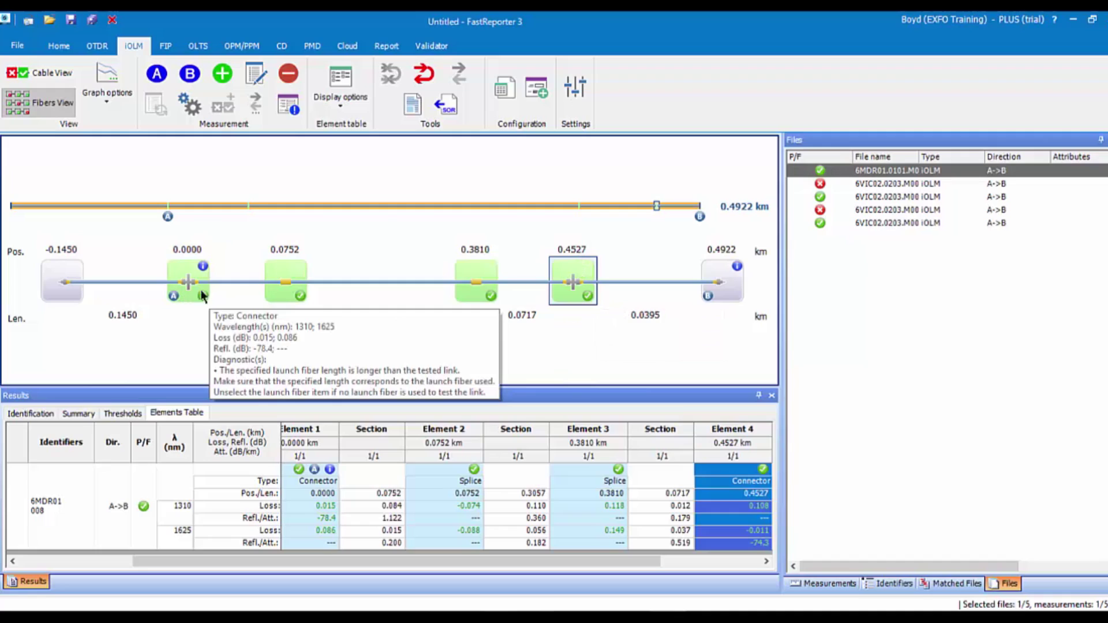
{"action": "mouse_move", "coordinate": [725, 290]}
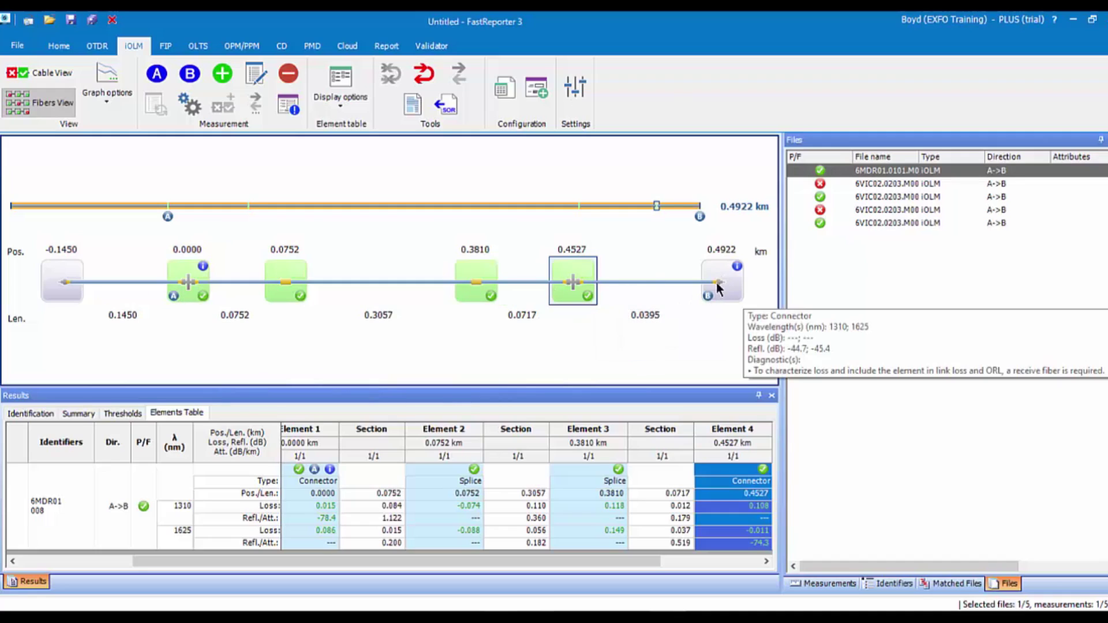
{"action": "mouse_move", "coordinate": [61, 287]}
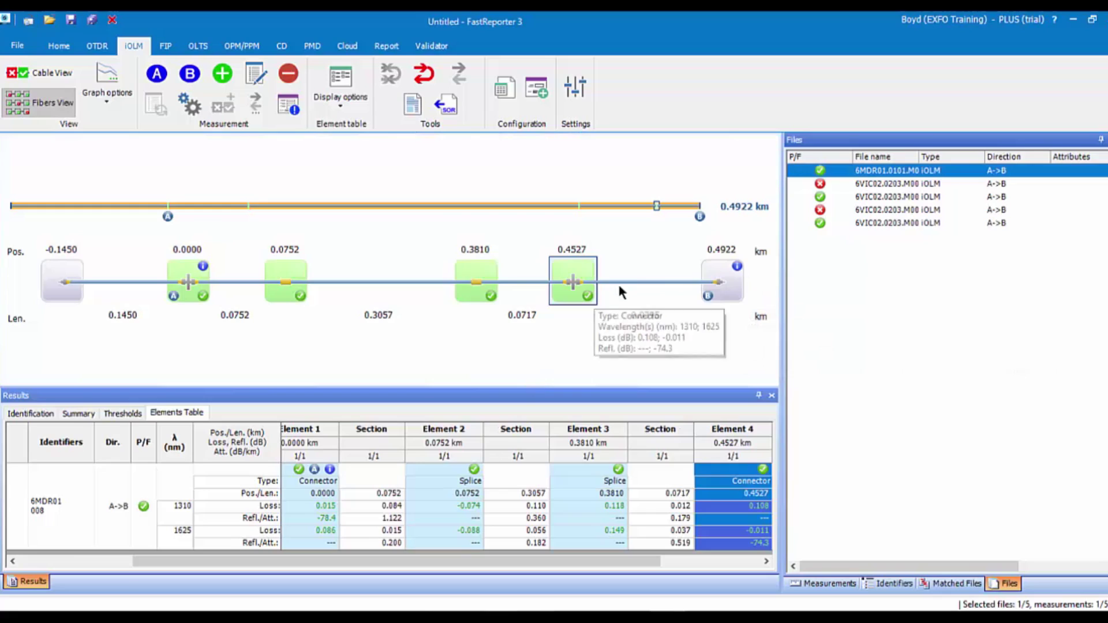
Step: Compare the table results of the 0.3810 km splice, the 0.4922 km end connector and the 0.4527 km connector
{"action": "left_click", "coordinate": [480, 276]}
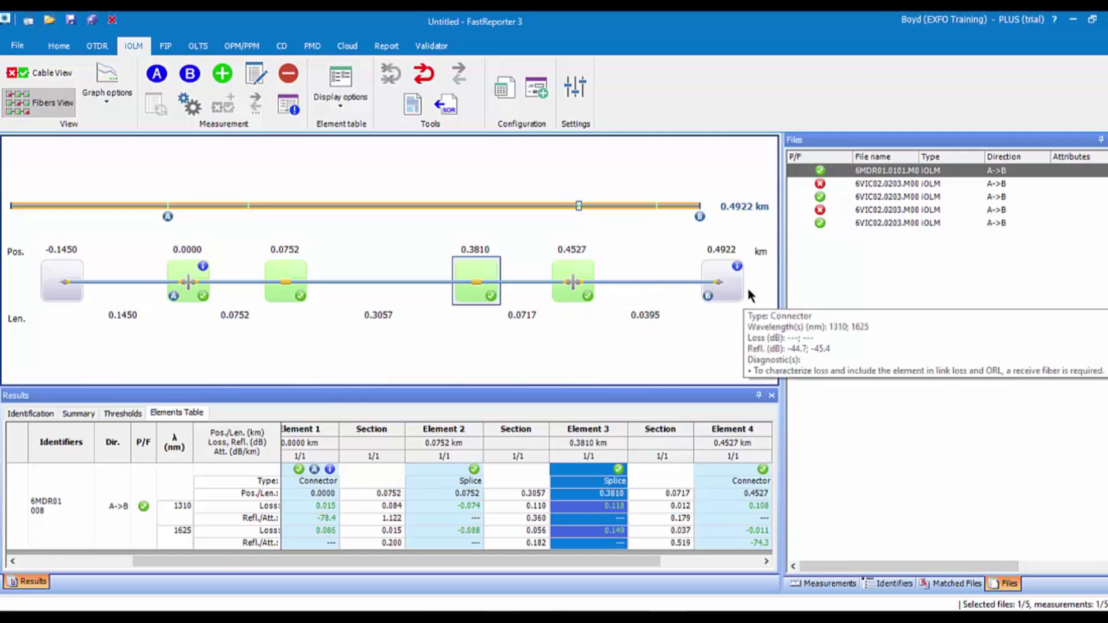
{"action": "left_click", "coordinate": [726, 284]}
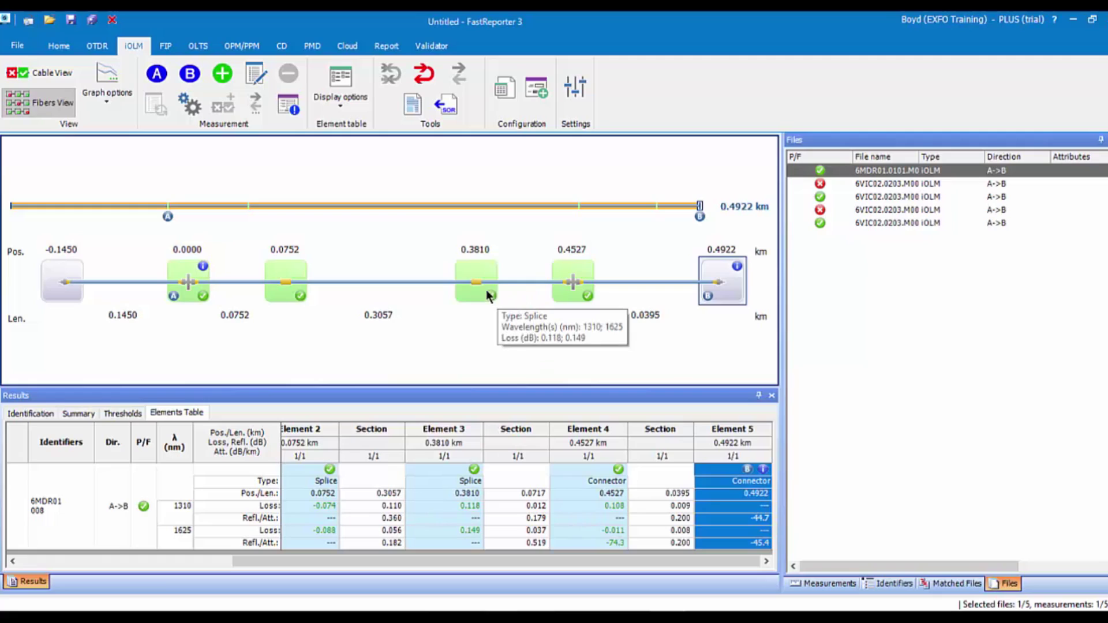
{"action": "left_click", "coordinate": [570, 283]}
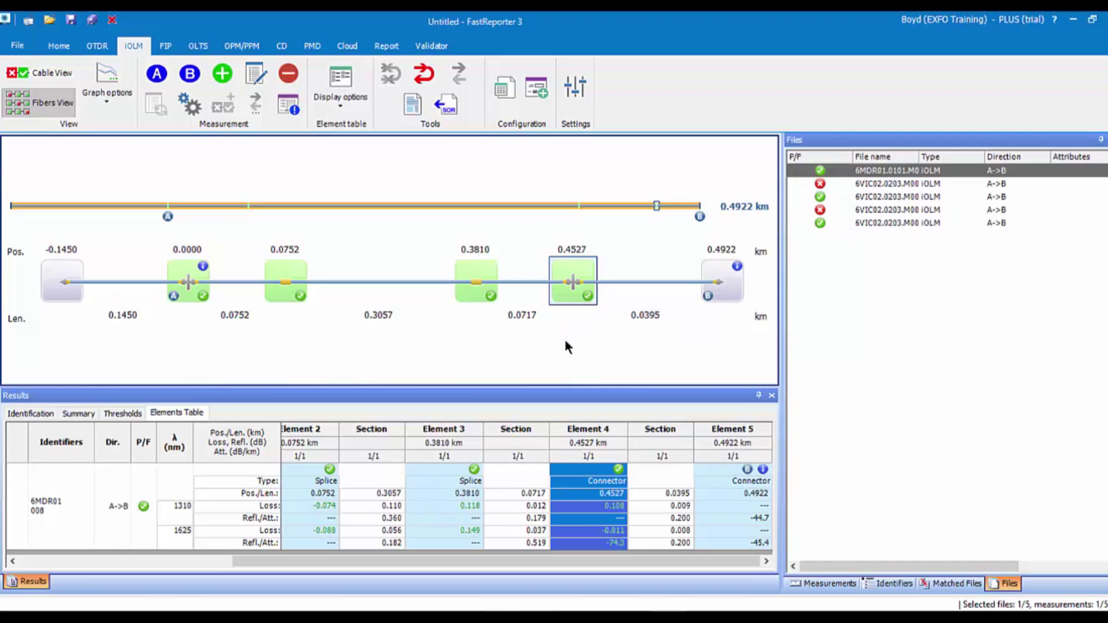
{"action": "mouse_move", "coordinate": [568, 279]}
{"action": "mouse_move", "coordinate": [277, 283]}
Step: Review the thresholds, summary and identification of the 6VIC02.0203.M001.002 measurement, and return to 6MDR01.0101.M001.008
{"action": "left_click", "coordinate": [916, 172]}
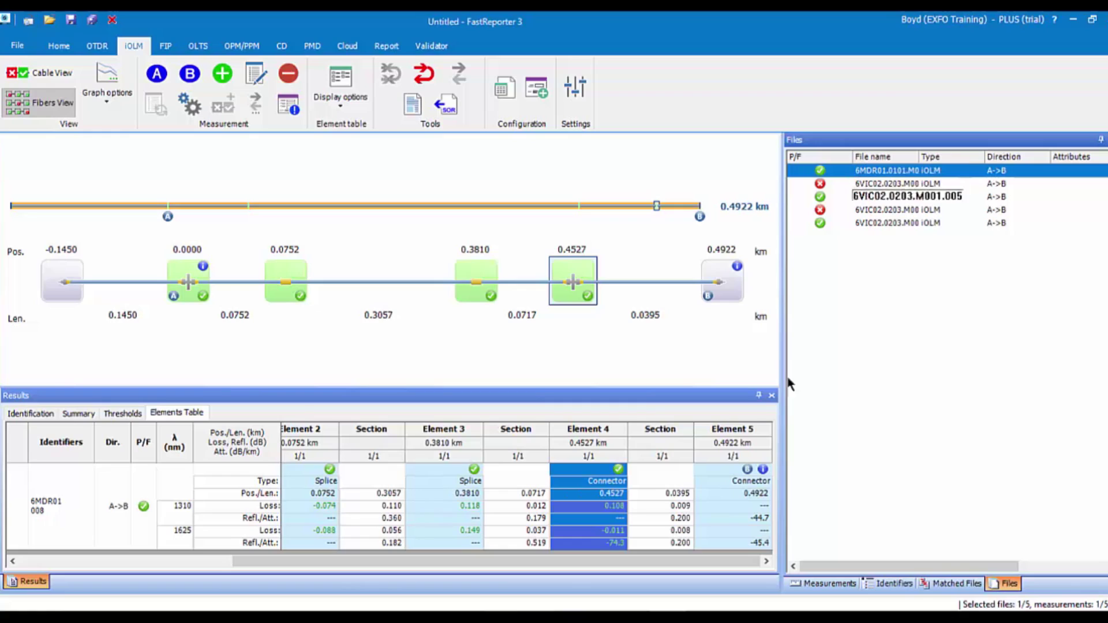
{"action": "left_click", "coordinate": [906, 185]}
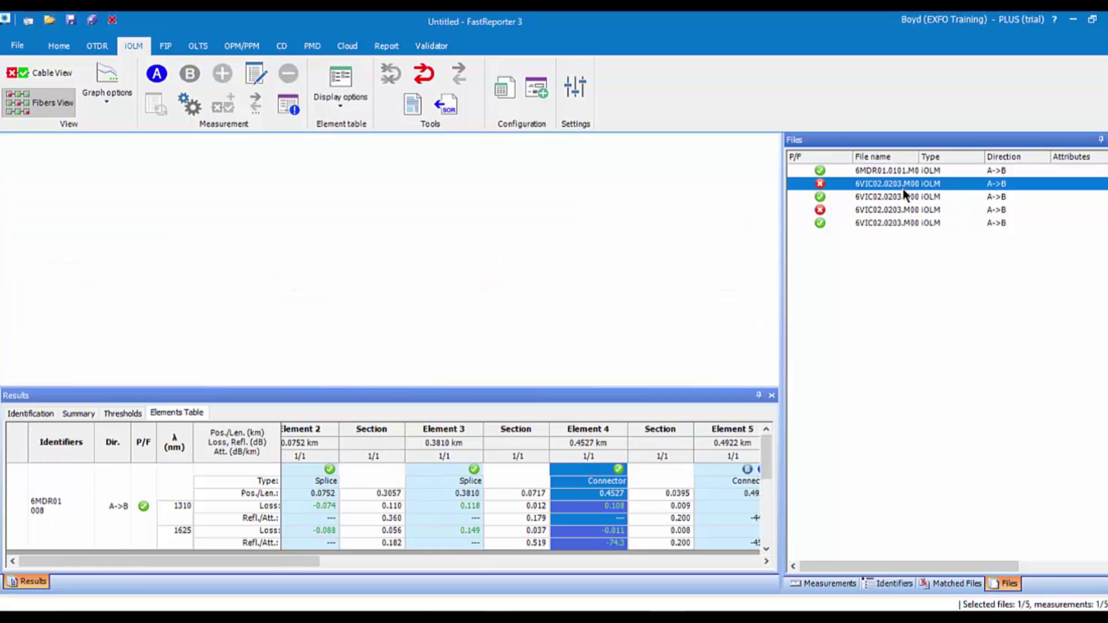
{"action": "left_click", "coordinate": [137, 418]}
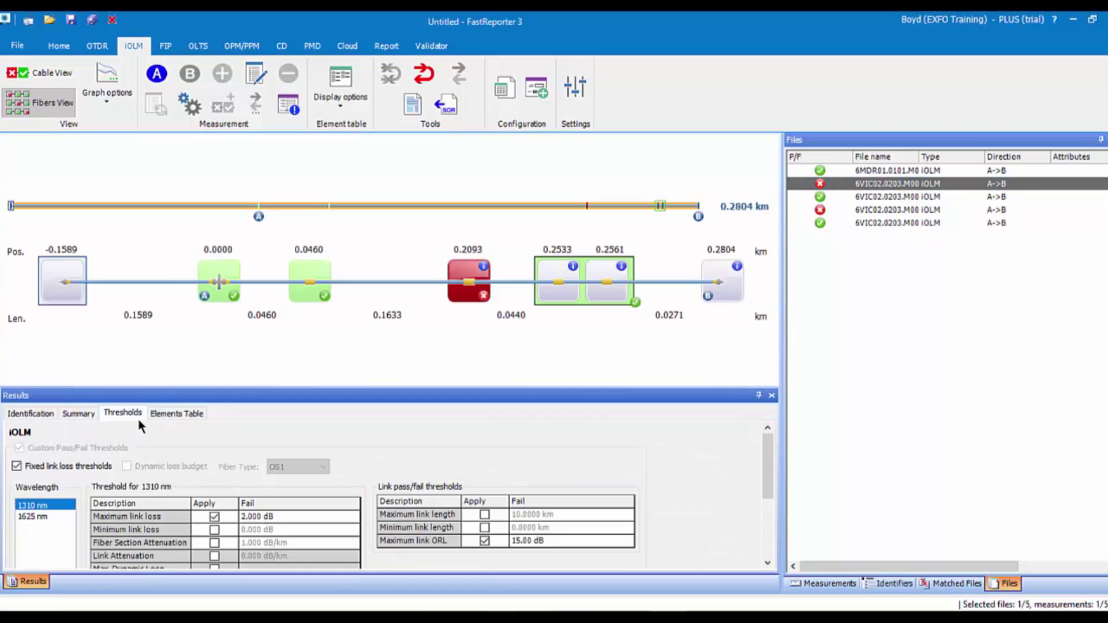
{"action": "left_click", "coordinate": [80, 414]}
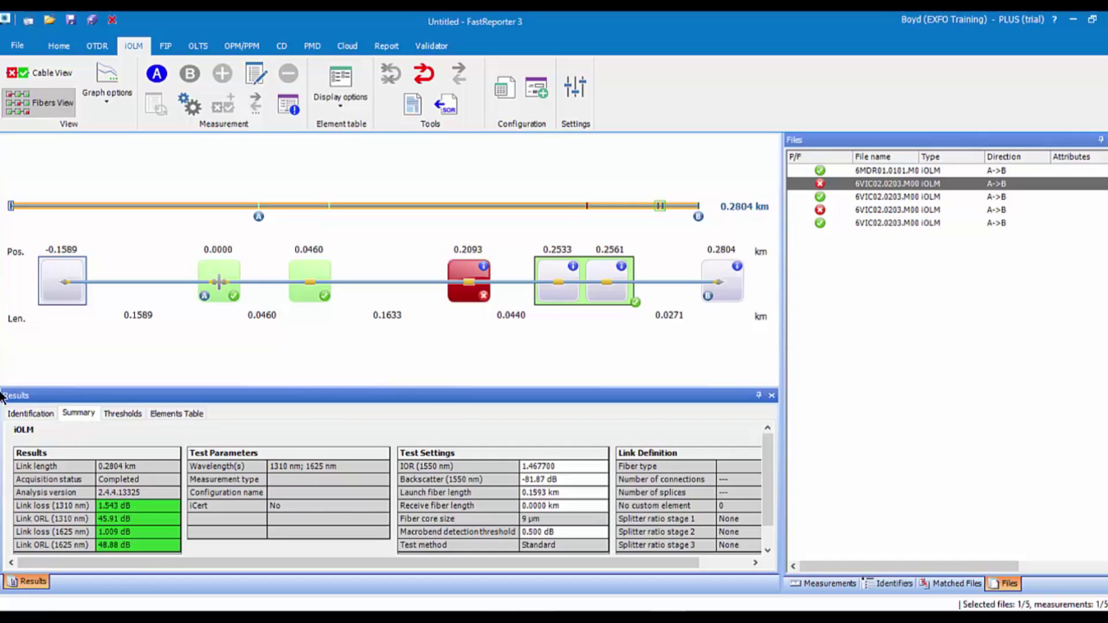
{"action": "left_click", "coordinate": [39, 414]}
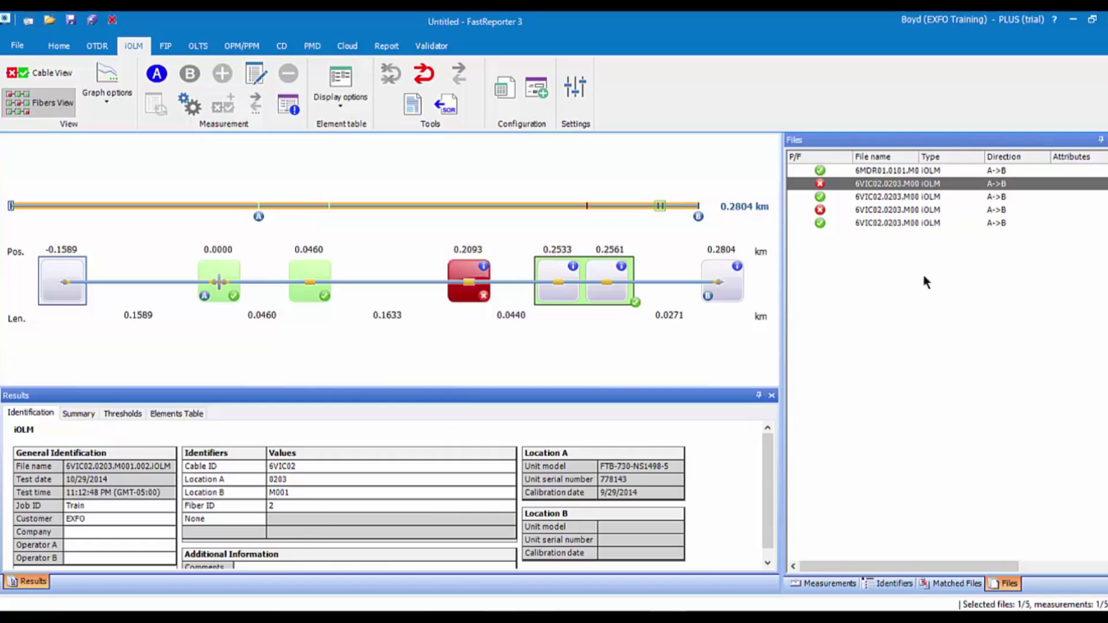
{"action": "left_click", "coordinate": [935, 256]}
{"action": "left_click", "coordinate": [888, 172]}
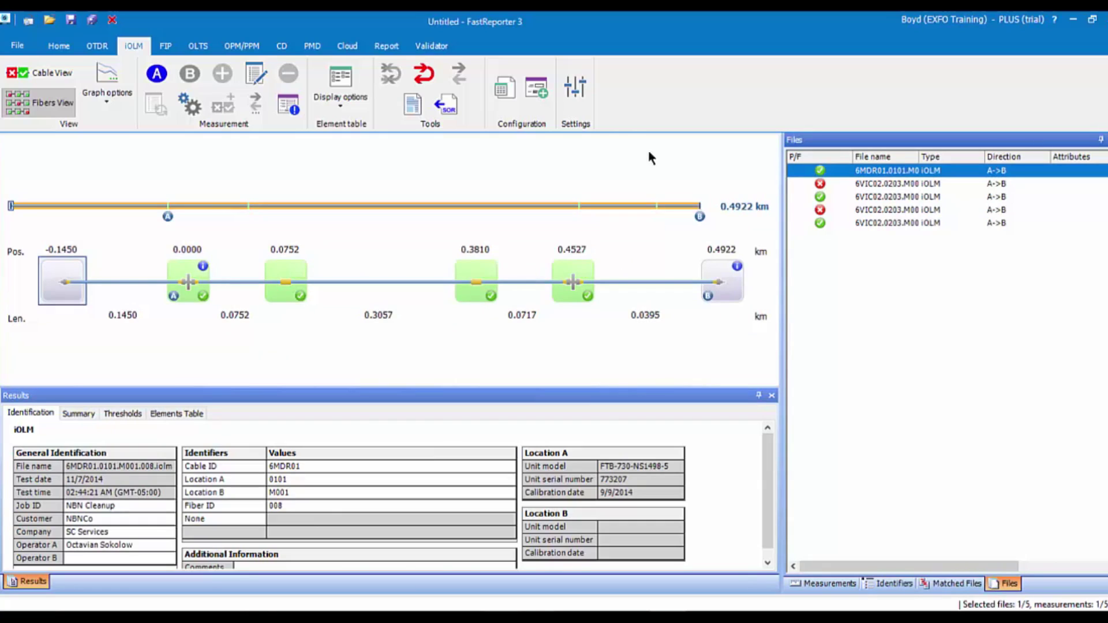
Step: Define a Validator project that checks only iOLM measurements, with OTDR excluded, and save it as BC
{"action": "left_click", "coordinate": [430, 46]}
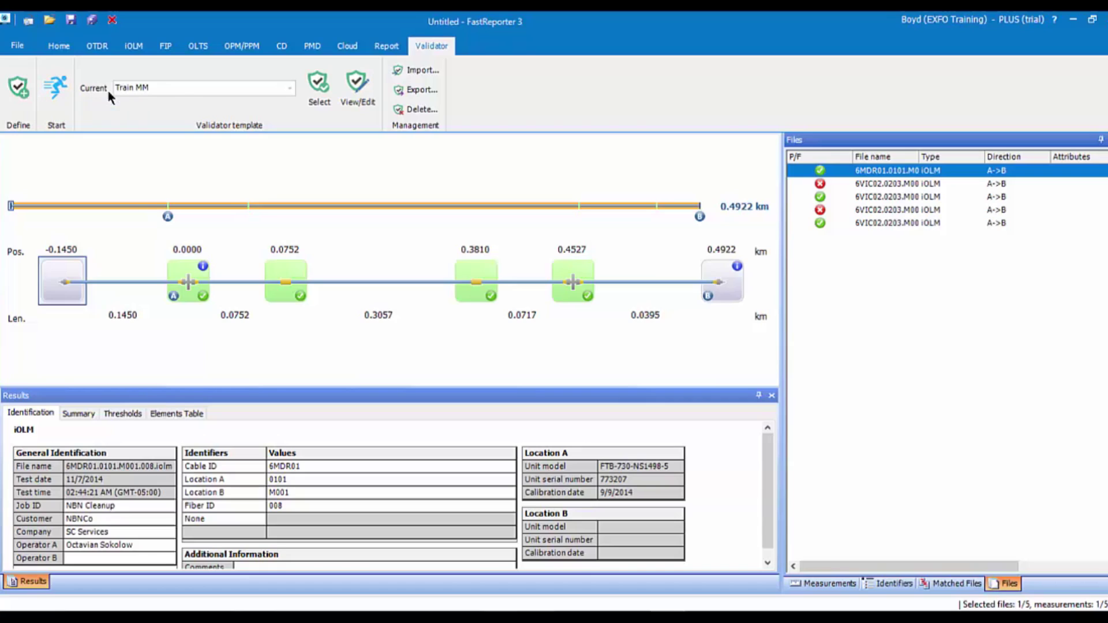
{"action": "left_click", "coordinate": [22, 88]}
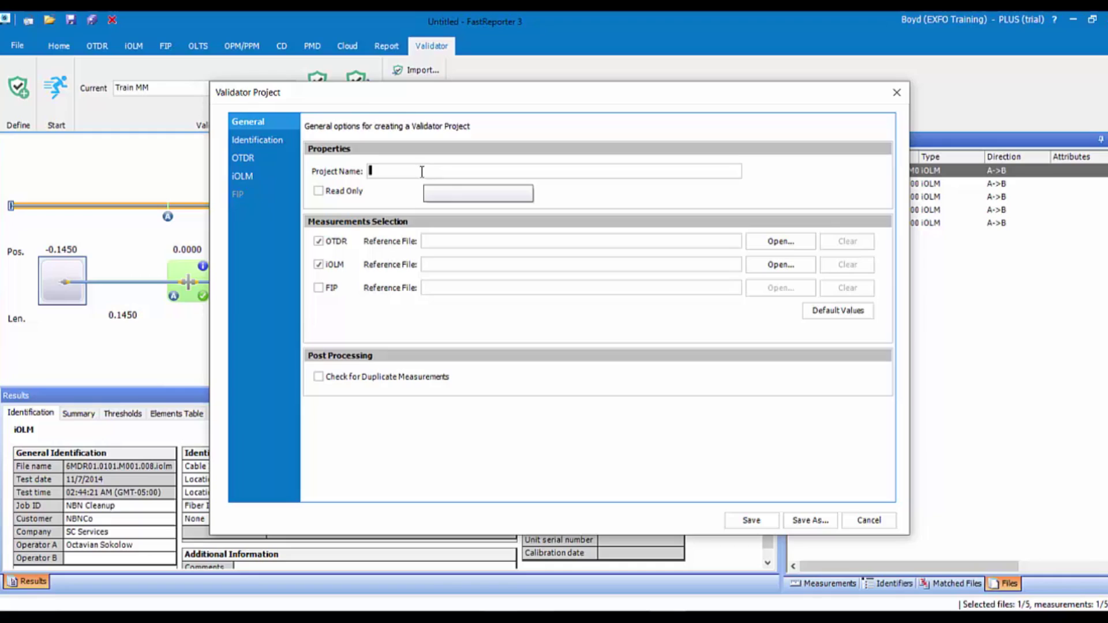
{"action": "left_click", "coordinate": [318, 241]}
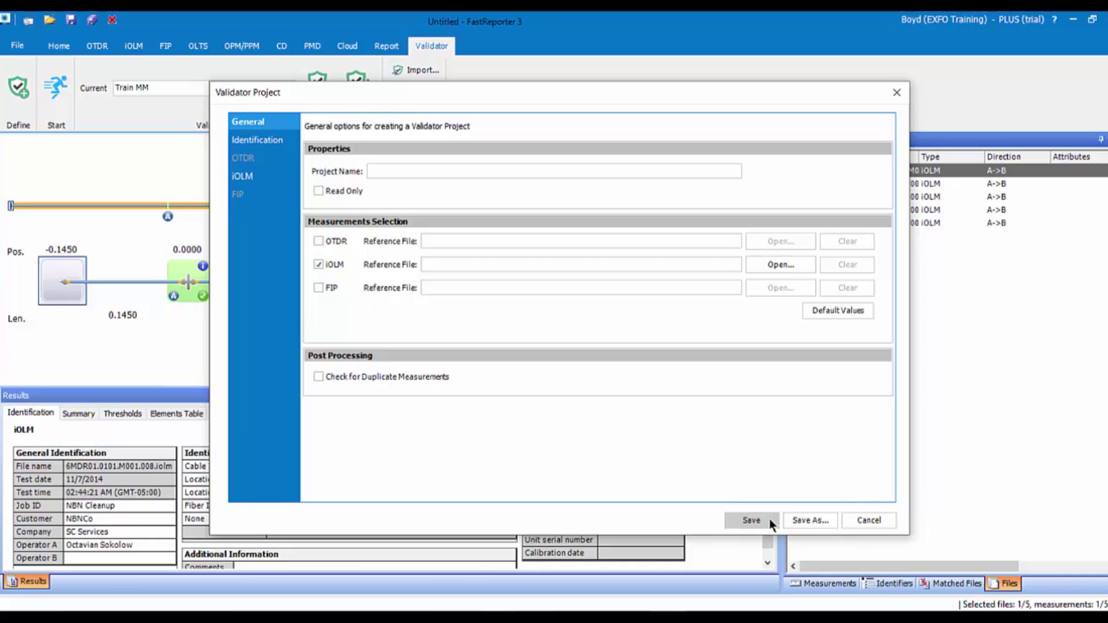
{"action": "left_click", "coordinate": [813, 519]}
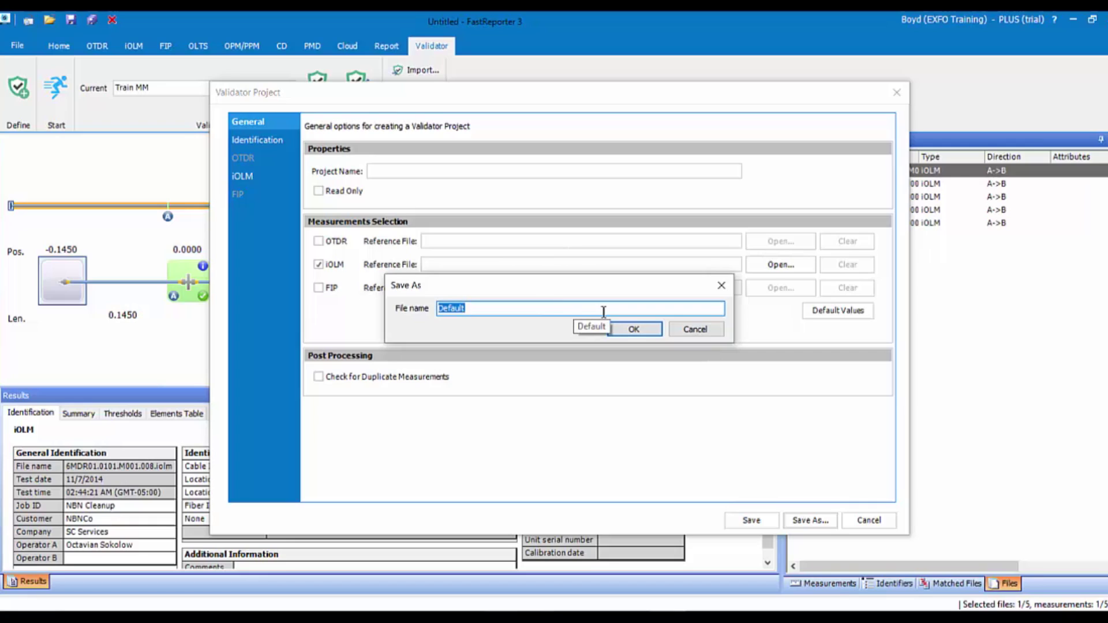
{"action": "type", "text": "BC"}
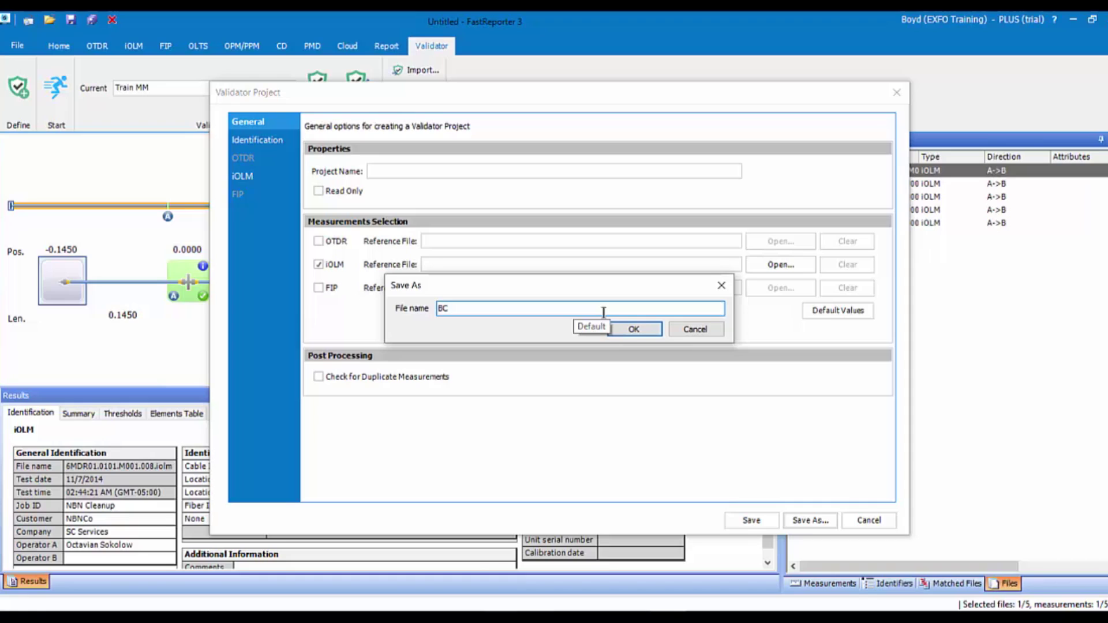
{"action": "left_click", "coordinate": [633, 329]}
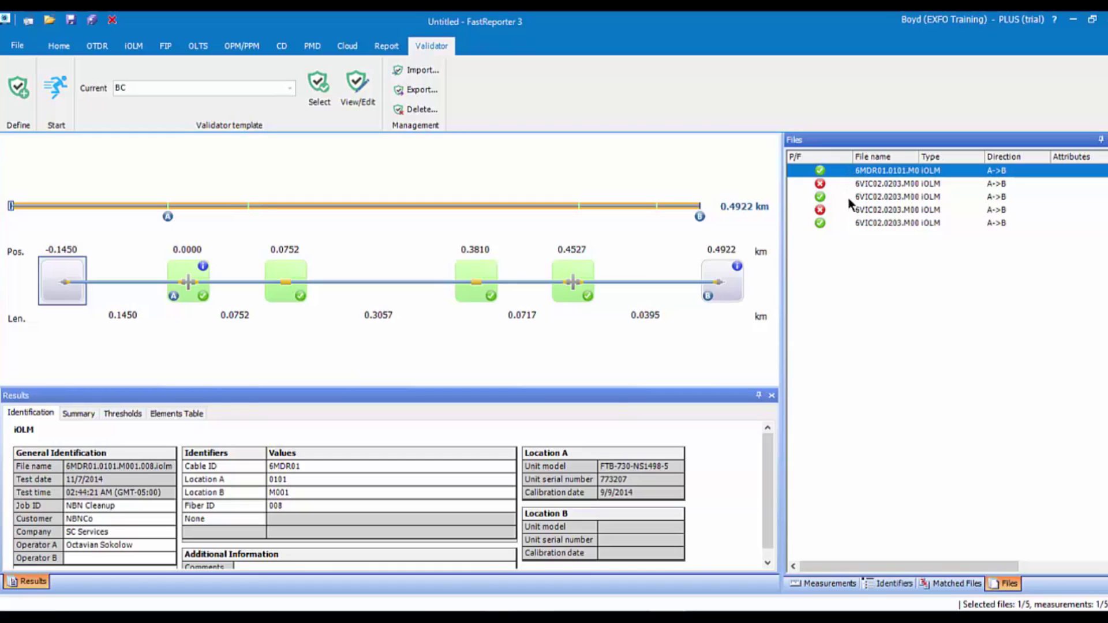
Step: Run the BC validation on all five iOLM files, and review the enlarged error report before closing it
{"action": "left_click", "coordinate": [858, 222], "text": "shift"}
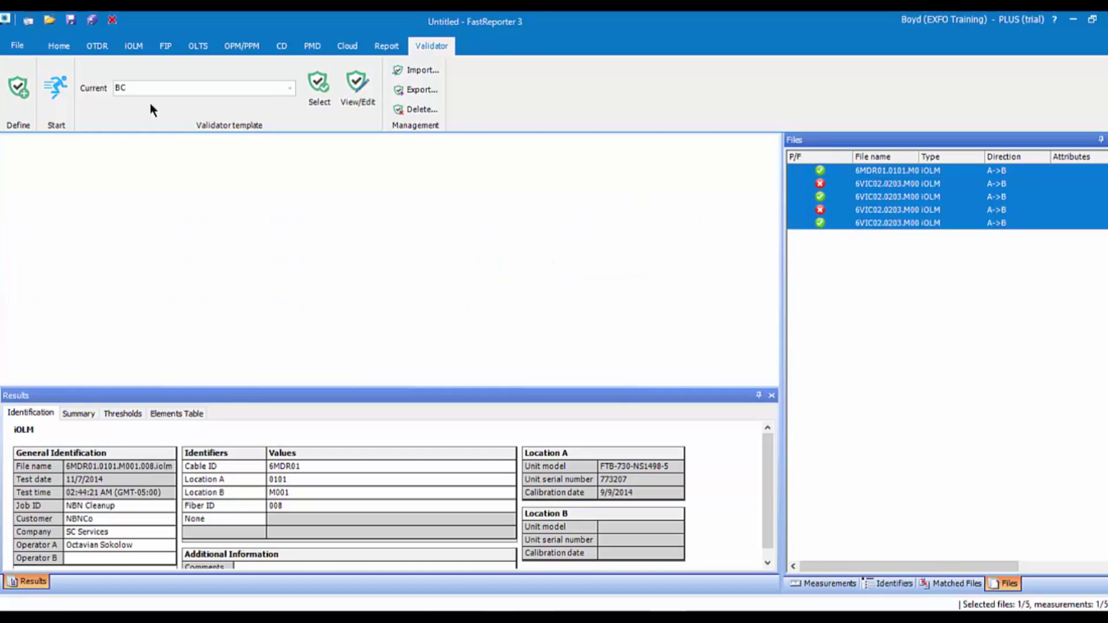
{"action": "left_click", "coordinate": [56, 89]}
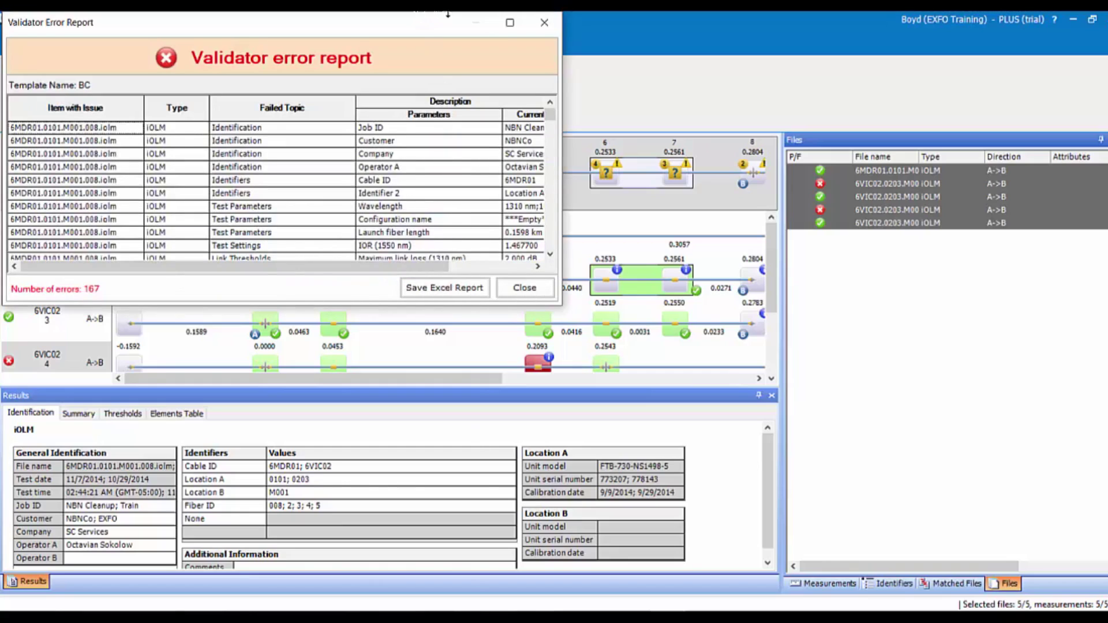
{"action": "left_click_drag", "start_coordinate": [565, 302], "coordinate": [796, 496]}
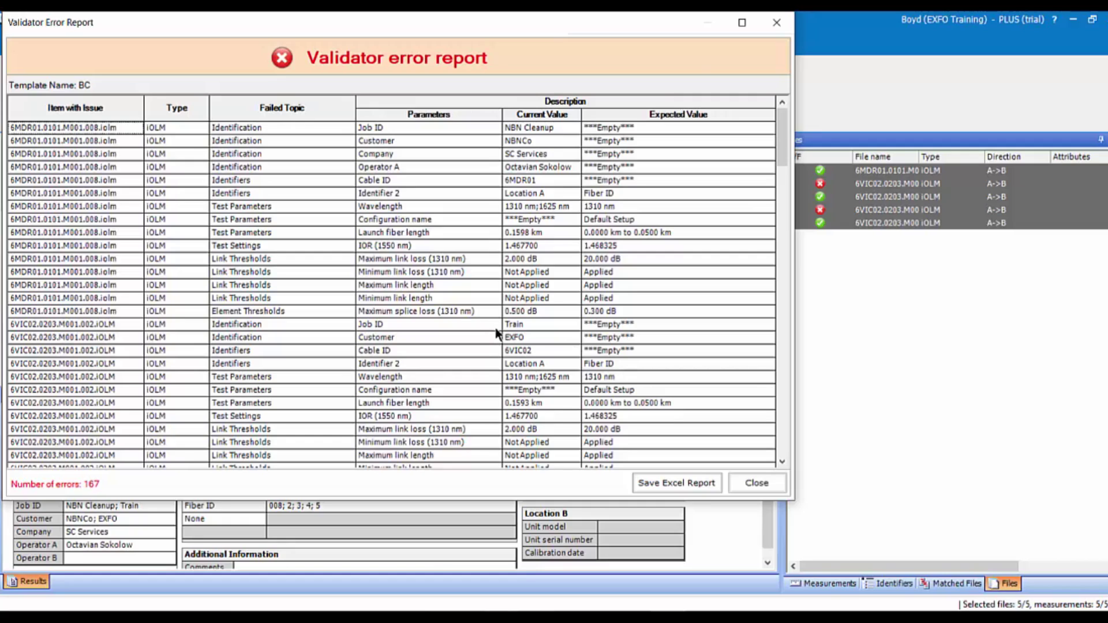
{"action": "left_click", "coordinate": [756, 483]}
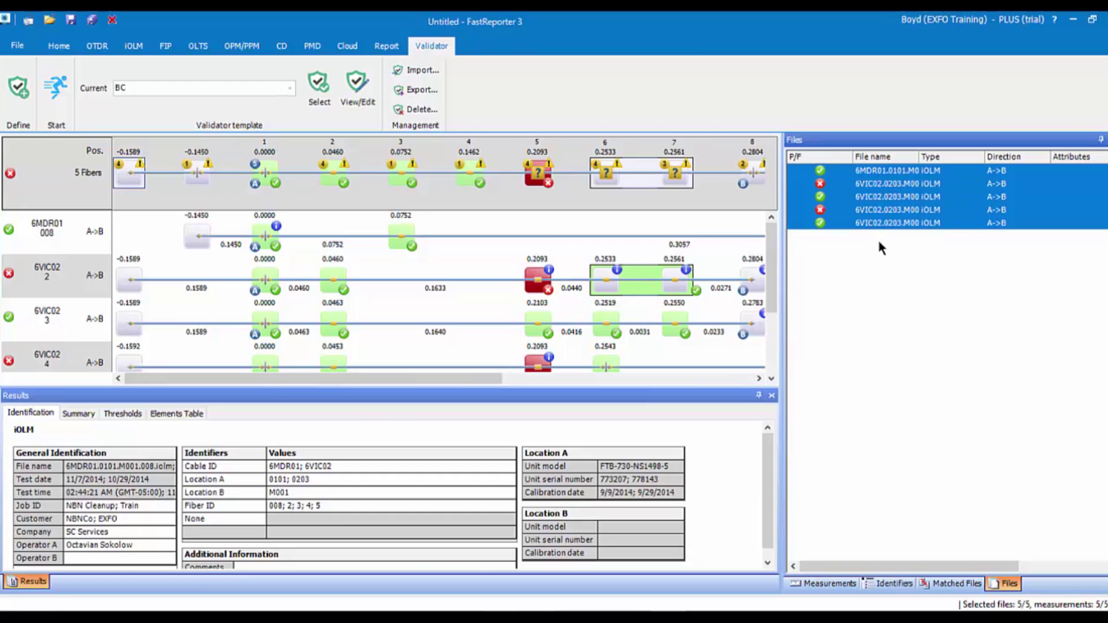
Step: Select the 6VIC02.0203.M001.005 measurement and look through the available Validator templates, keeping BC as the current one
{"action": "left_click", "coordinate": [872, 222]}
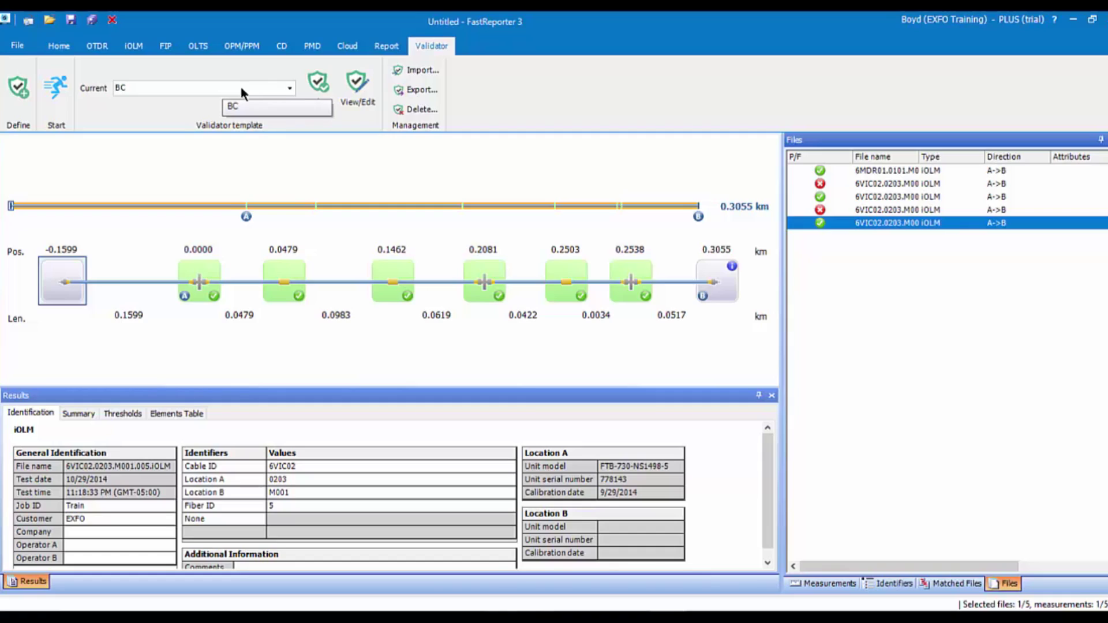
{"action": "left_click", "coordinate": [290, 87]}
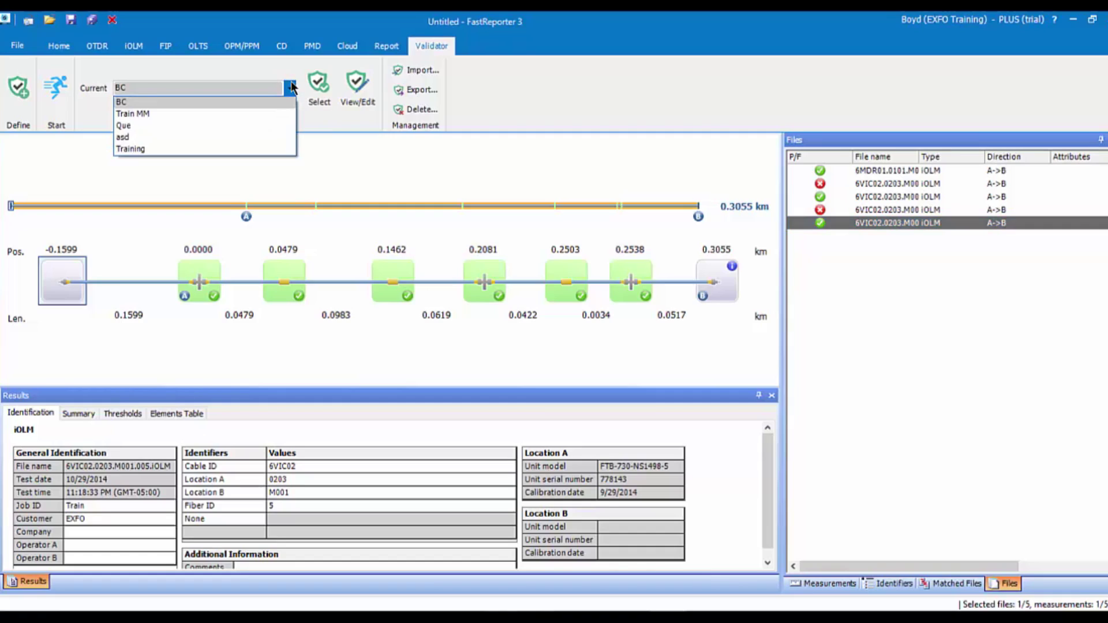
{"action": "left_click", "coordinate": [290, 88]}
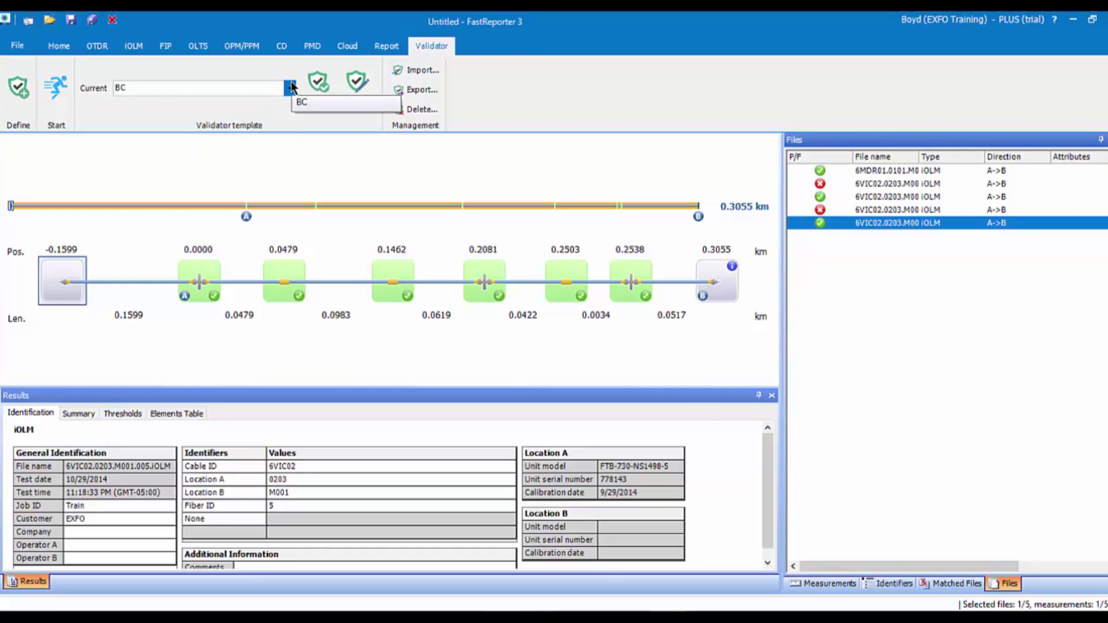